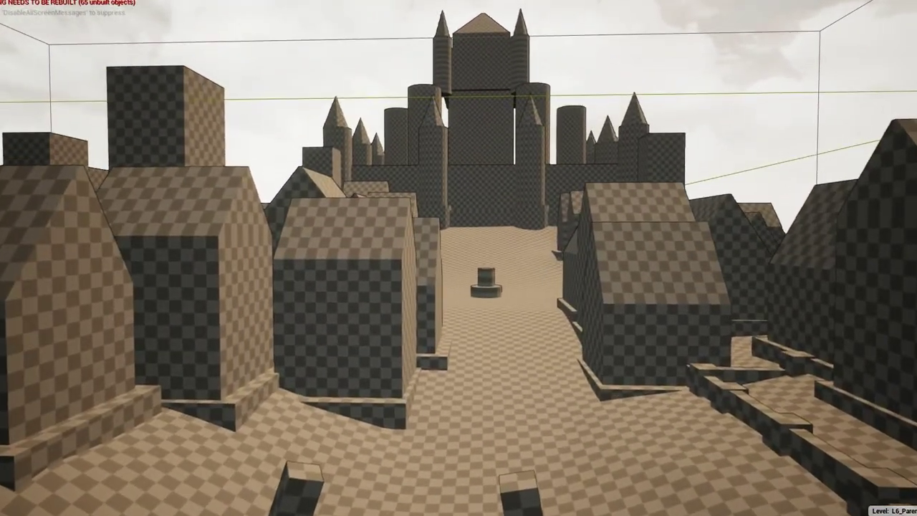
Run the village level in play mode and select the green brick test sphere.
key(alt+p)
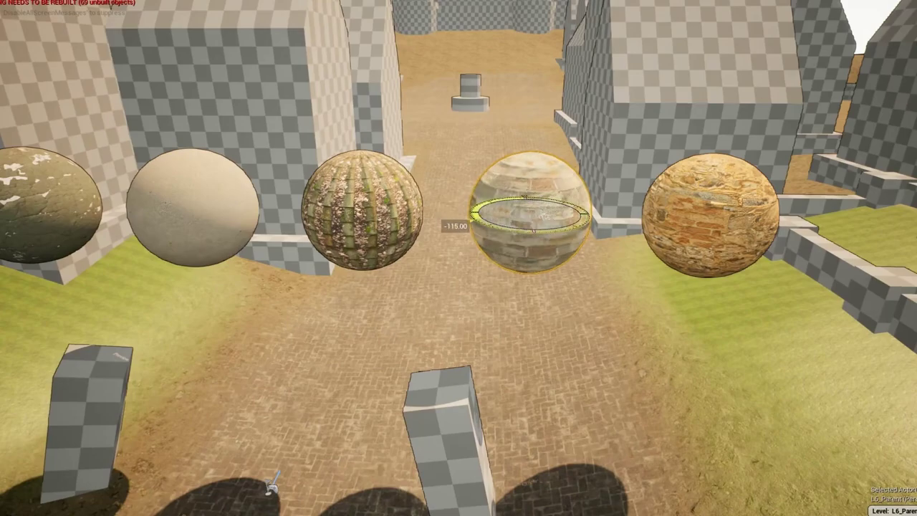
click(361, 210)
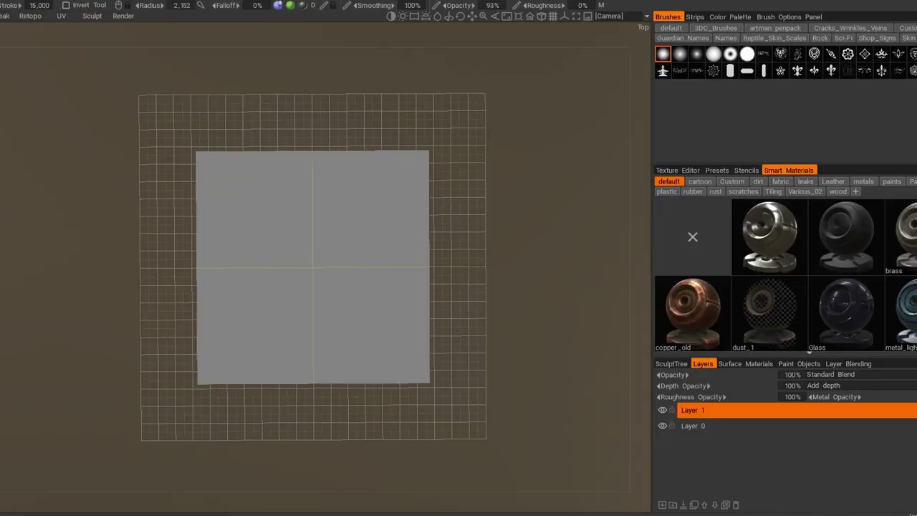
Apply a wood smart material to the plane, accepting the curvature baking settings.
click(837, 191)
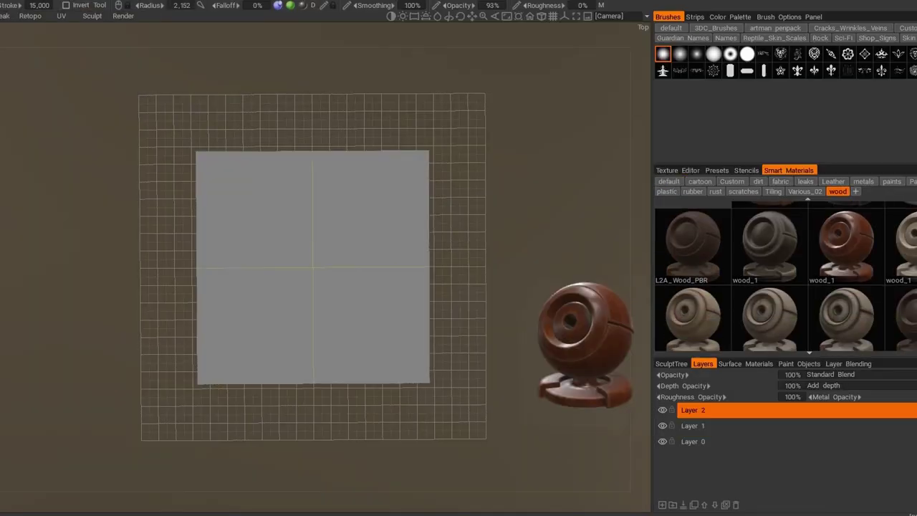
drag(901, 251, 312, 266)
key(Return)
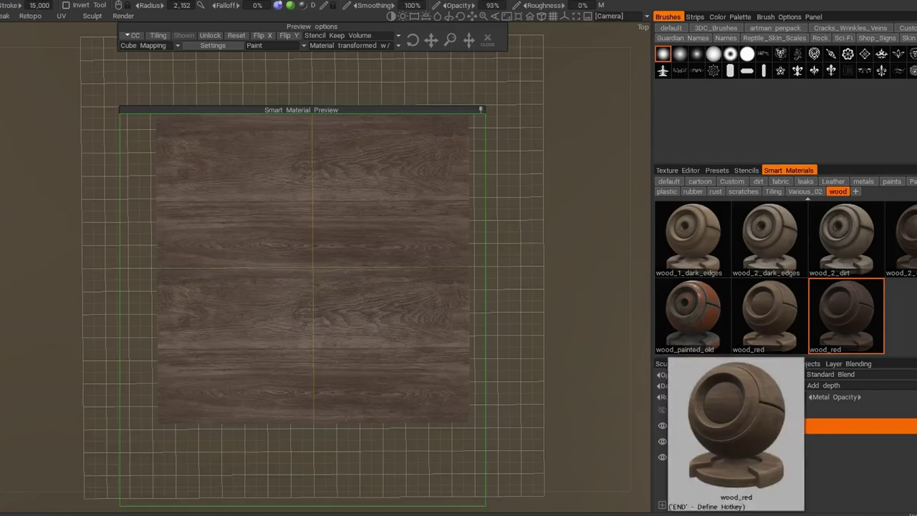
scroll(769, 286, up, 2)
scroll(769, 287, down, 3)
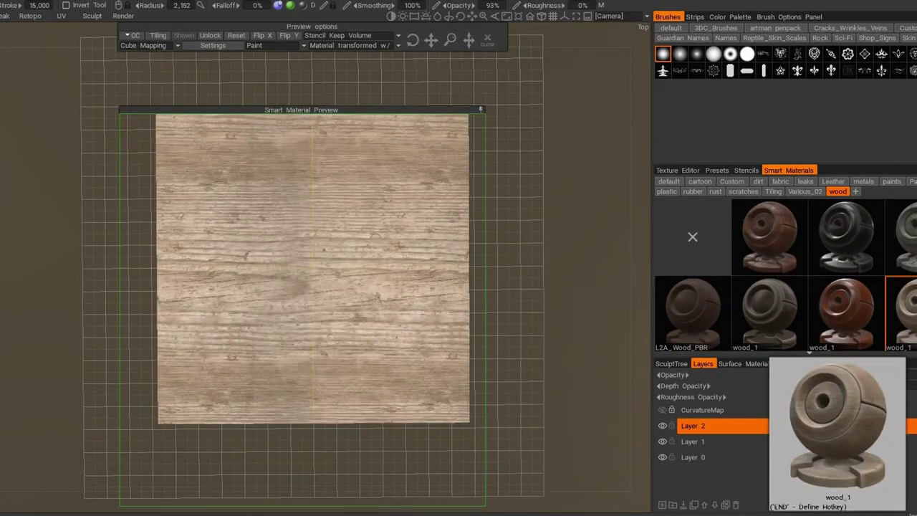
Darken the wood_red material's colour toward grey-green and save the edited material.
right_click(768, 315)
click(705, 303)
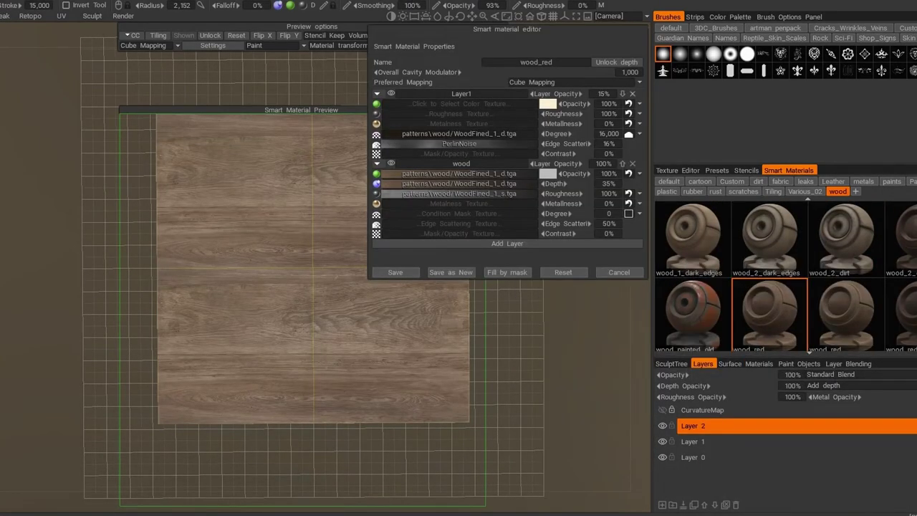
click(547, 103)
drag(568, 329, 505, 330)
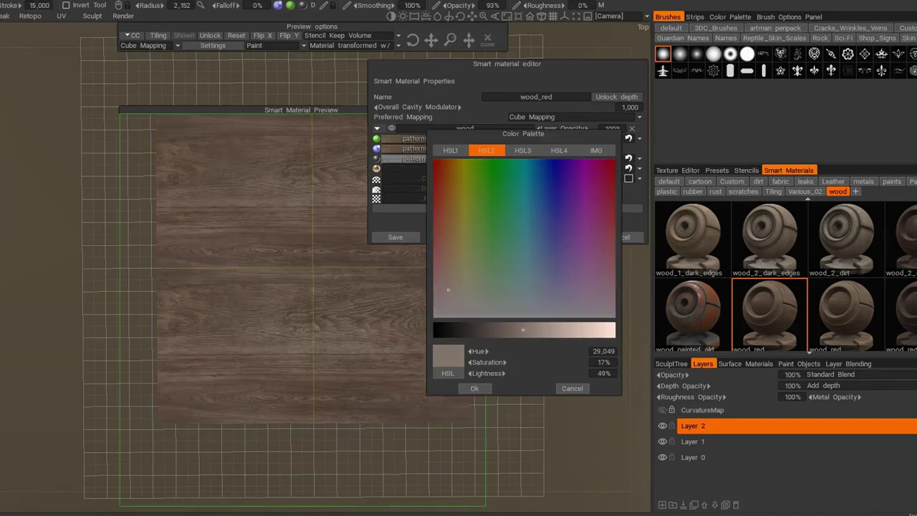
click(463, 286)
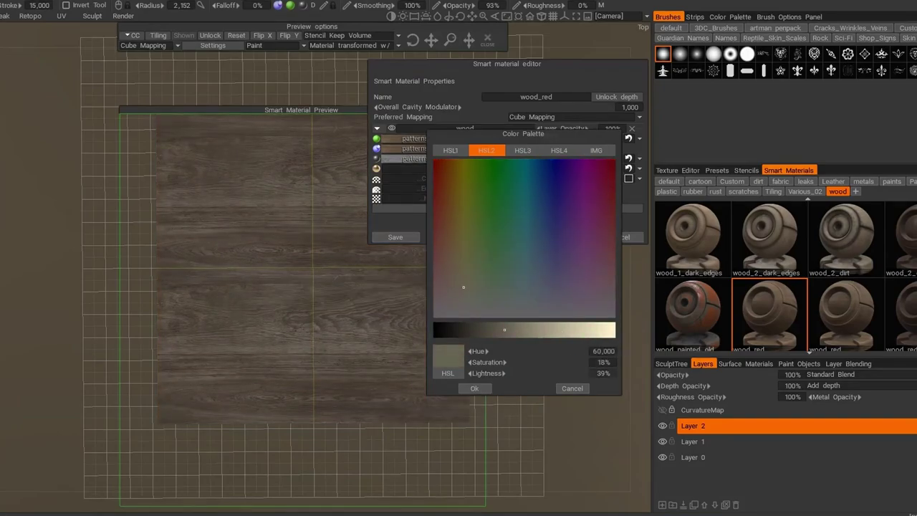
key(Return)
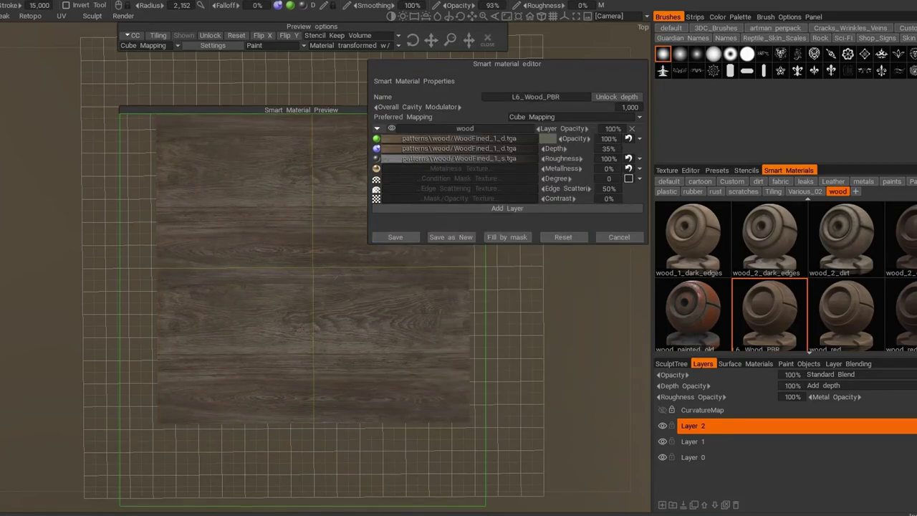
click(393, 237)
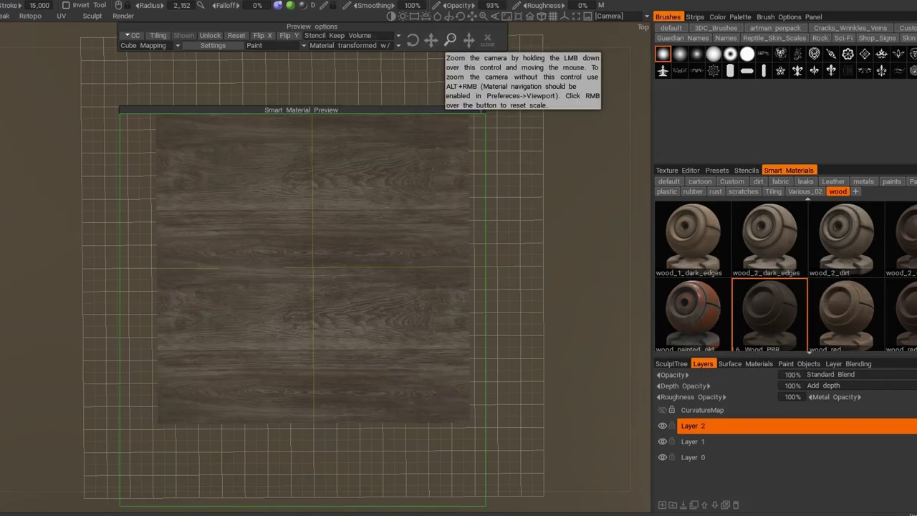
Paint the new wood material over the plane's edges, centre and remaining gaps.
click(450, 39)
drag(450, 40, 458, 54)
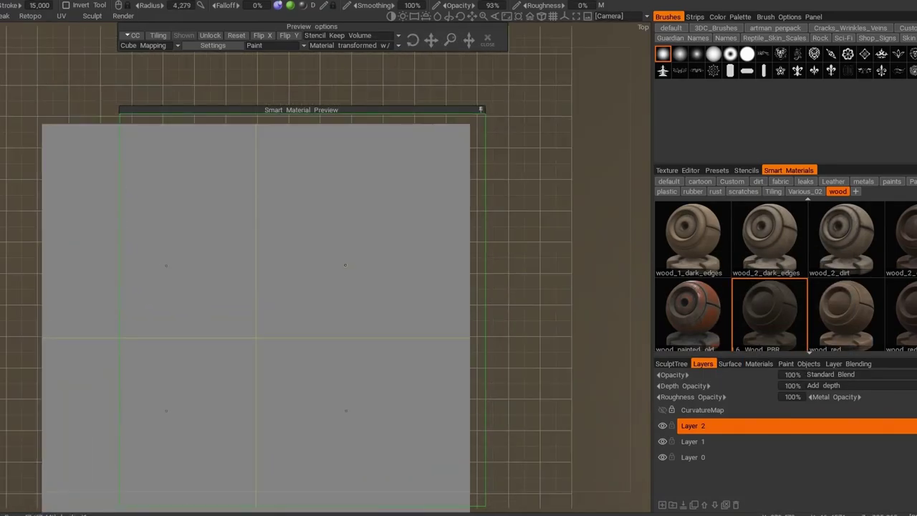
mouse_move(448, 232)
mouse_down()
mouse_move(318, 318)
mouse_move(377, 245)
mouse_move(410, 243)
mouse_up()
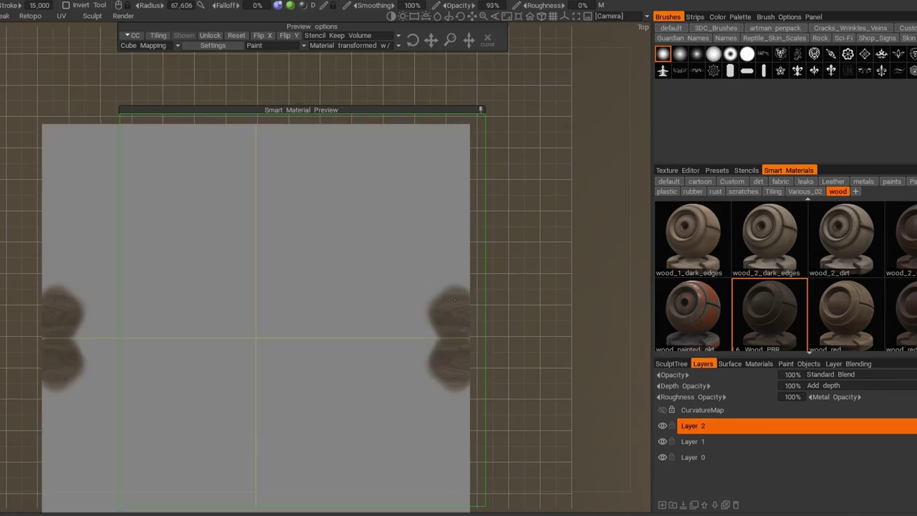
mouse_move(377, 284)
mouse_down()
mouse_move(285, 316)
mouse_move(419, 239)
mouse_move(132, 237)
mouse_up()
middle_drag(318, 250, 327, 189)
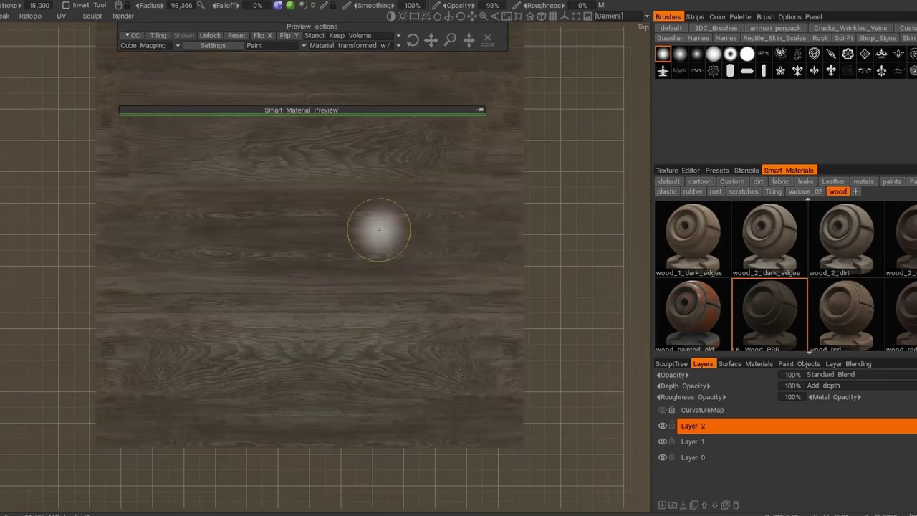
drag(389, 229, 349, 369)
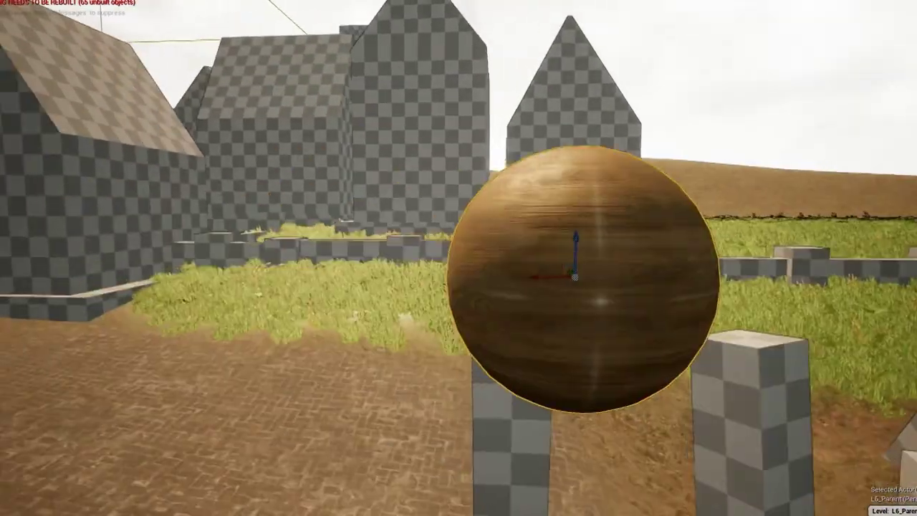
key(e)
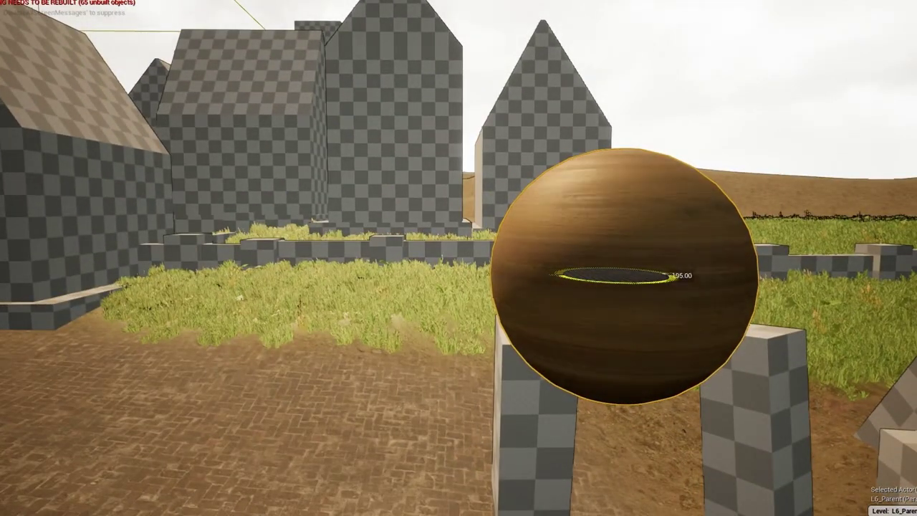
Move the wood sphere vertically into place above the stone pillars.
key(w)
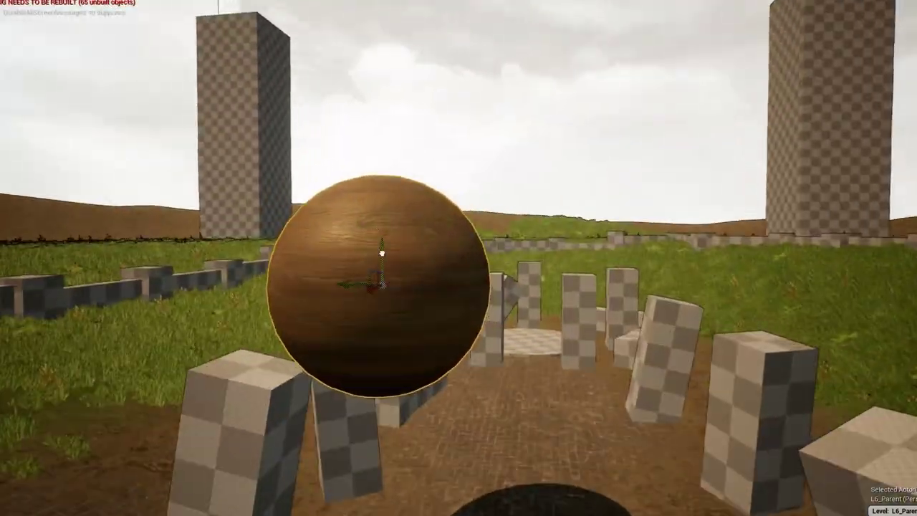
mouse_move(381, 246)
mouse_down()
mouse_move(317, 364)
mouse_move(297, 273)
mouse_up()
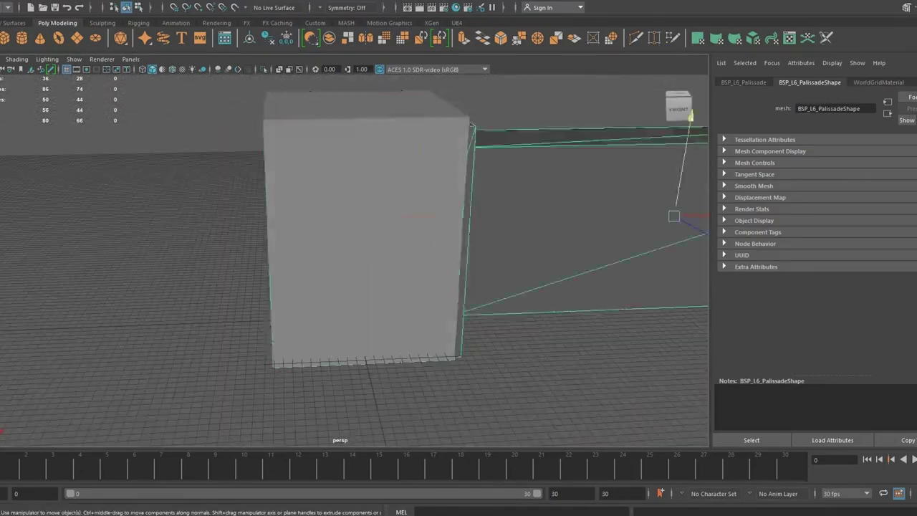
Bevel the cube's edges and move the block forward along Z.
right_click(364, 219)
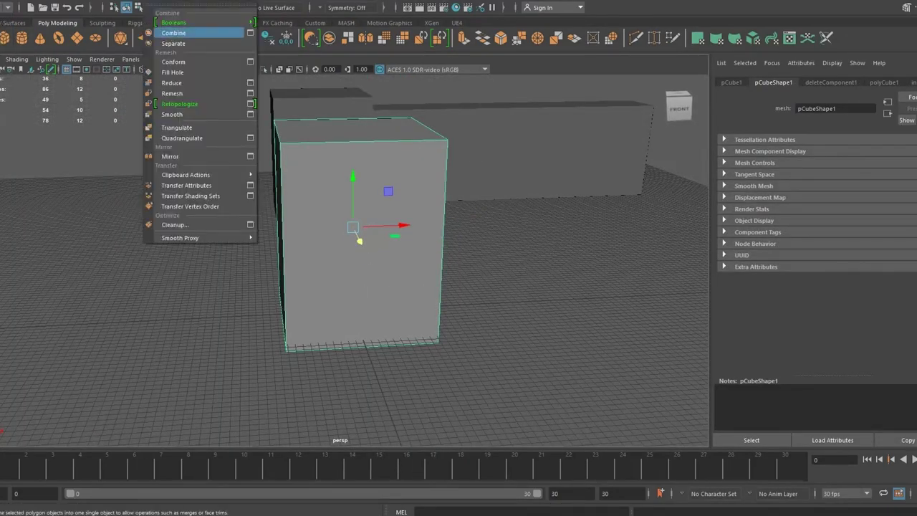
click(192, 32)
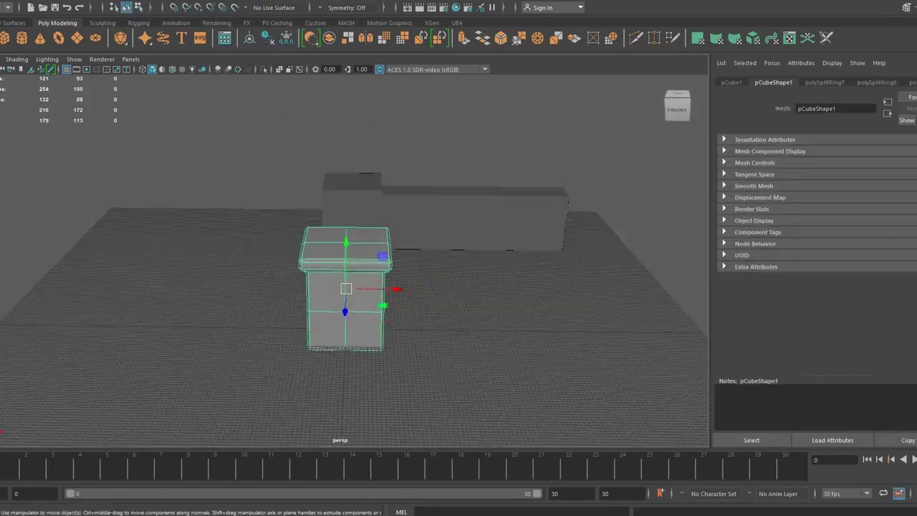
drag(467, 235, 500, 323)
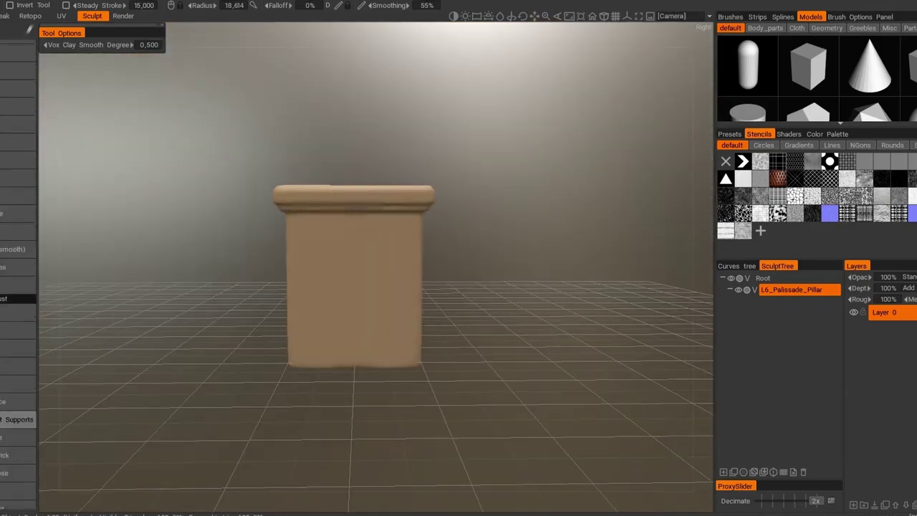
Resample the pillar at double resolution and dent wear into the cap corners and side edges.
click(305, 306)
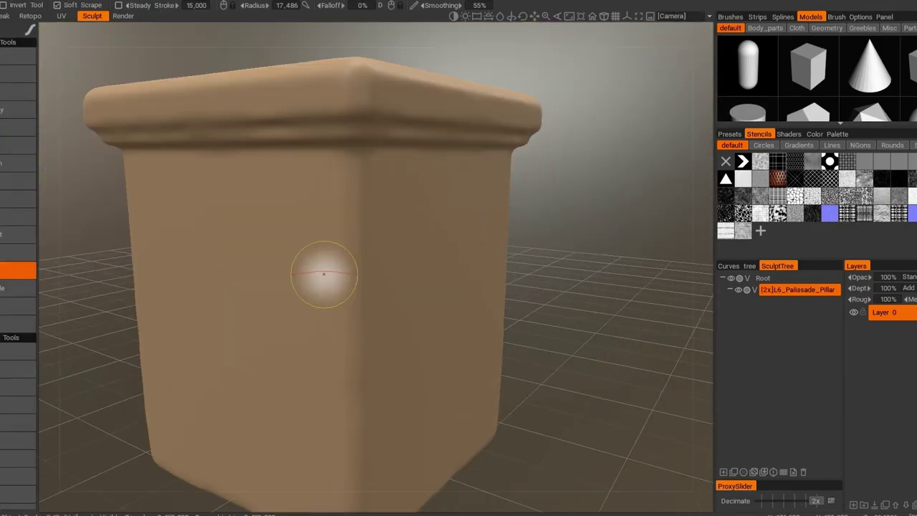
click(730, 16)
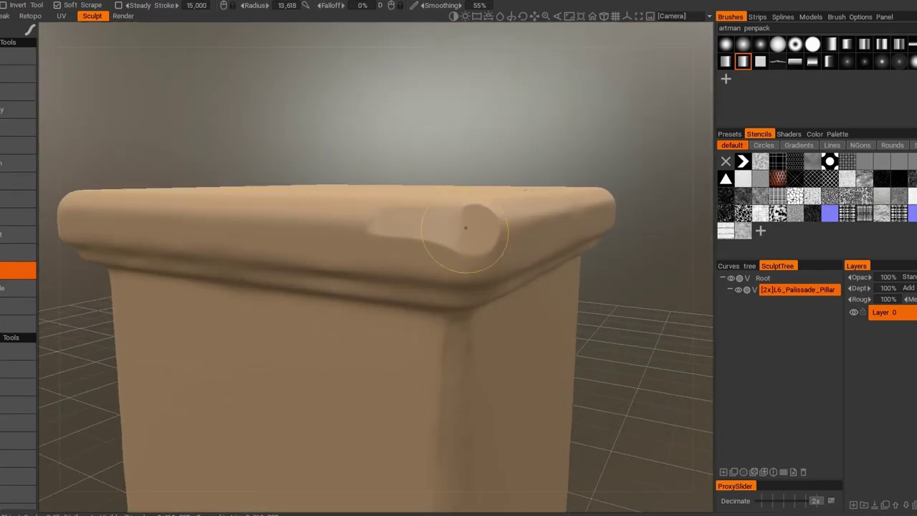
drag(430, 211, 472, 218)
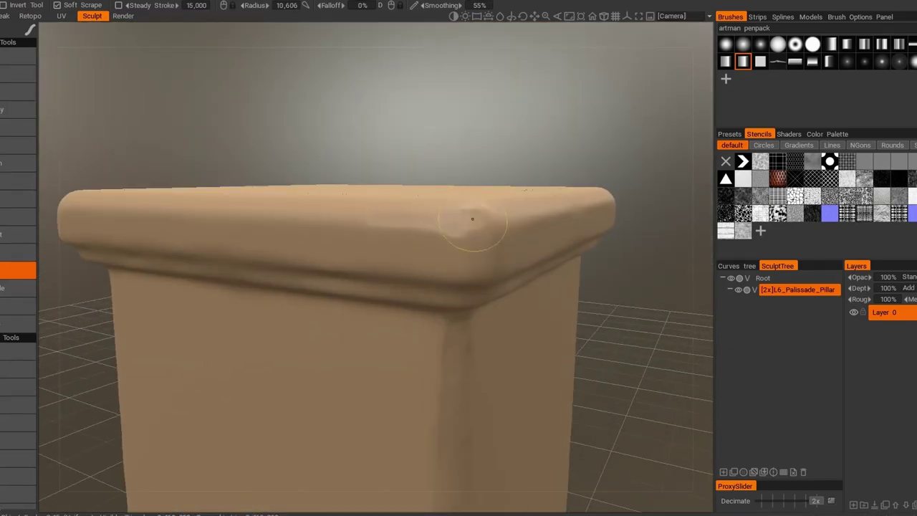
right_drag(472, 218, 409, 327)
mouse_move(409, 330)
mouse_down()
mouse_move(467, 328)
mouse_move(350, 294)
mouse_up()
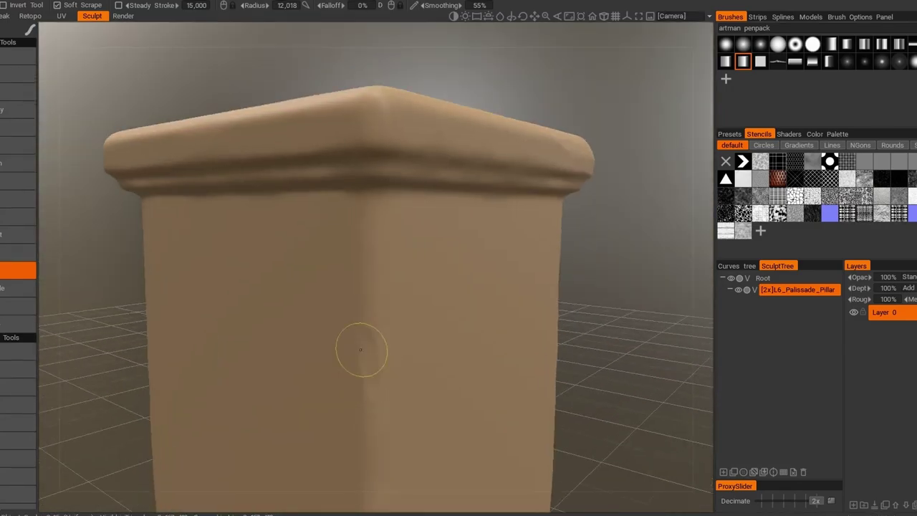
drag(364, 348, 369, 430)
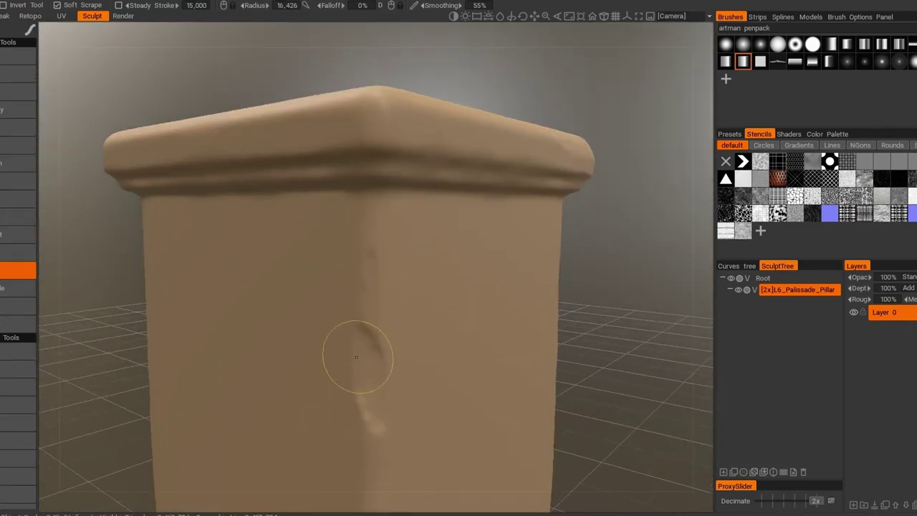
mouse_move(368, 430)
right_down()
mouse_move(423, 299)
mouse_move(389, 408)
mouse_move(483, 309)
right_up()
drag(483, 309, 327, 287)
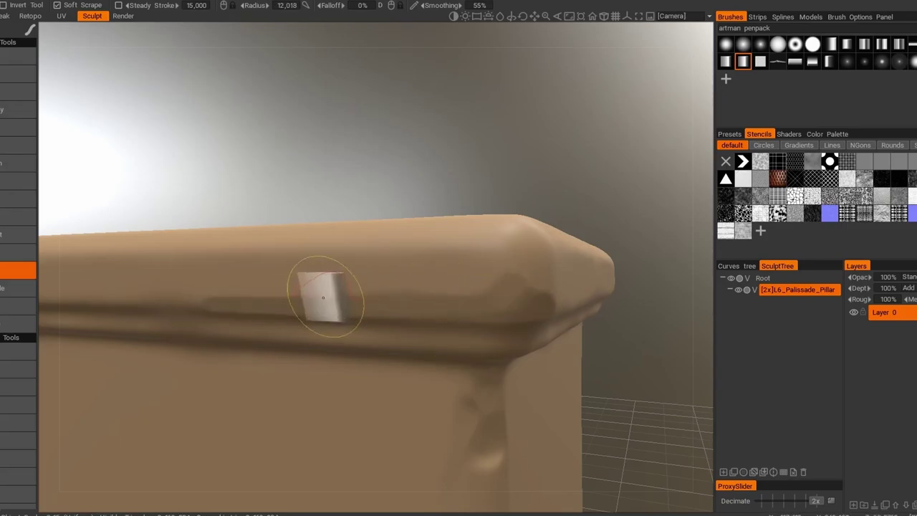
mouse_move(327, 286)
right_down()
mouse_move(328, 215)
mouse_move(429, 322)
mouse_move(429, 394)
mouse_move(236, 383)
mouse_move(293, 382)
mouse_move(250, 399)
mouse_move(352, 384)
mouse_move(378, 409)
right_up()
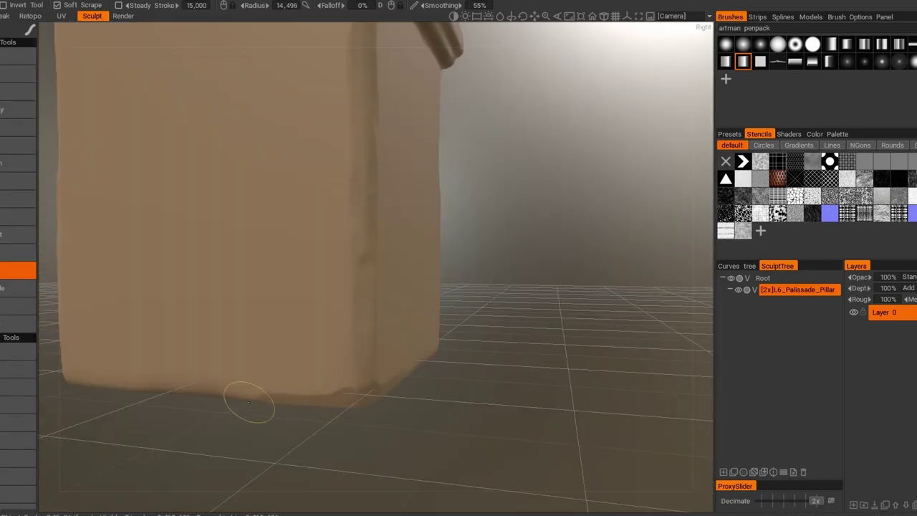
Smooth the sculpted surface and inspect the pillar cap from several angles.
key(shift)
mouse_move(219, 381)
right_down()
mouse_move(322, 76)
mouse_move(301, 215)
mouse_move(266, 262)
mouse_move(277, 285)
mouse_move(469, 307)
mouse_move(350, 339)
mouse_move(460, 426)
mouse_move(573, 401)
mouse_move(436, 375)
mouse_move(568, 430)
mouse_move(402, 347)
right_up()
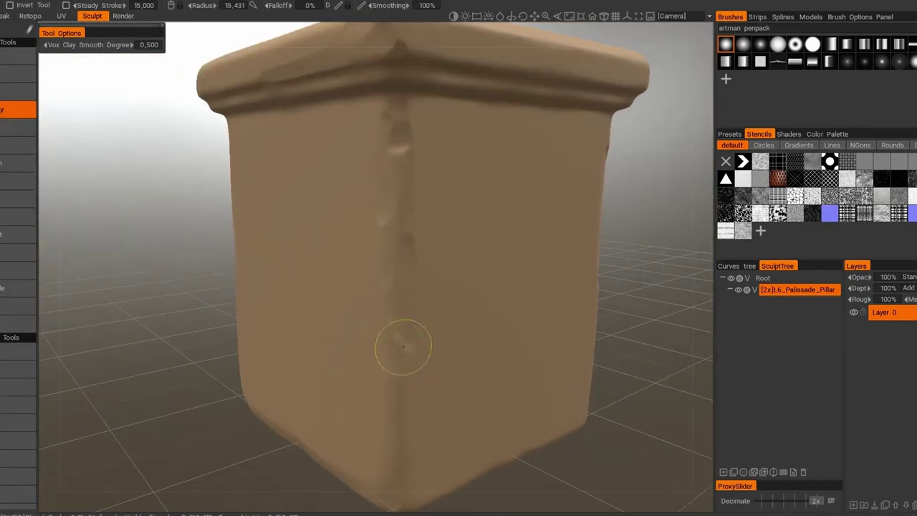
right_drag(394, 284, 627, 185)
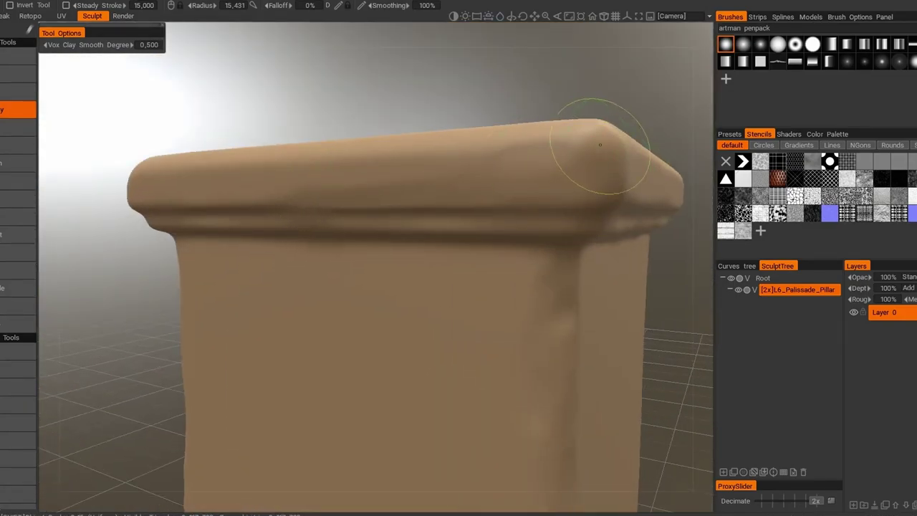
mouse_move(600, 145)
right_down()
mouse_move(394, 256)
mouse_move(469, 212)
right_up()
scroll(491, 274, down, 5)
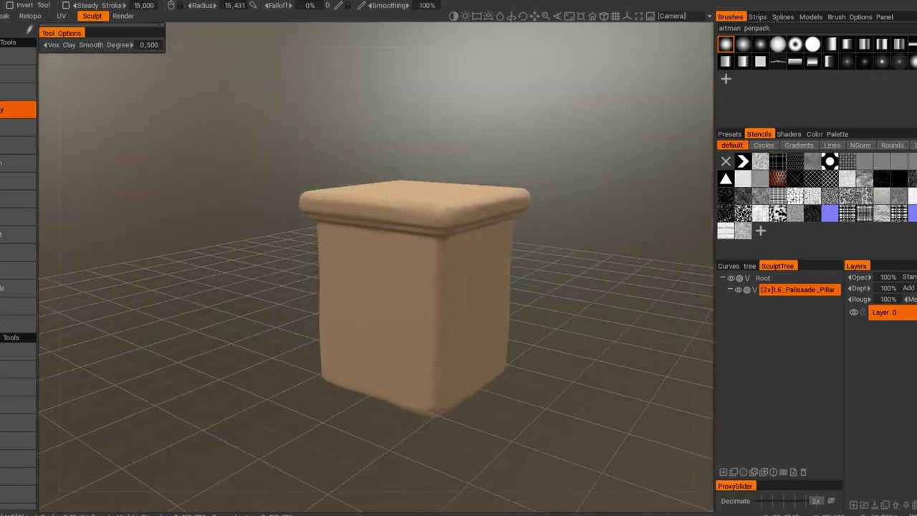
Flatten and smooth the pillar cap's front edges with the Soft Scrape tool.
click(18, 269)
mouse_move(492, 274)
right_down()
mouse_move(430, 287)
mouse_move(430, 236)
right_up()
scroll(430, 215, up, 8)
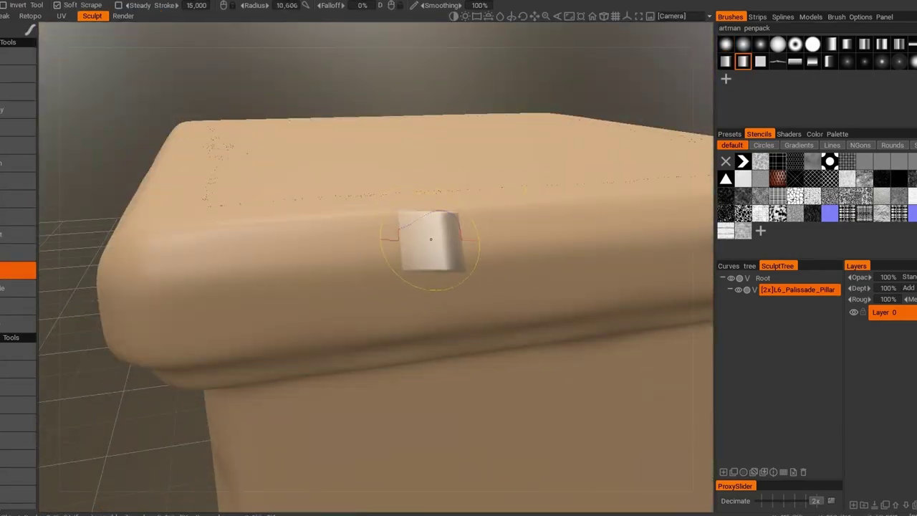
drag(473, 215, 387, 265)
mouse_move(344, 236)
mouse_down()
mouse_move(229, 272)
mouse_move(329, 286)
mouse_up()
drag(358, 250, 456, 235)
drag(501, 287, 318, 303)
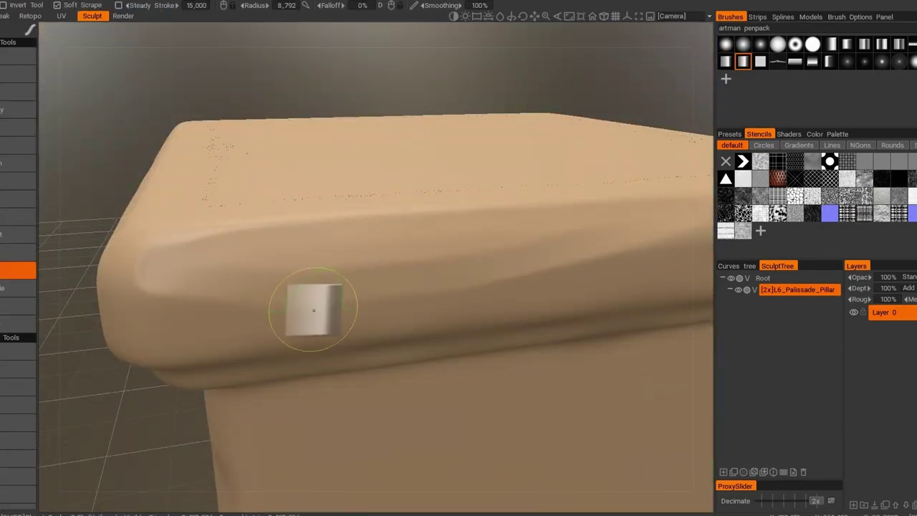
right_drag(590, 266, 590, 200)
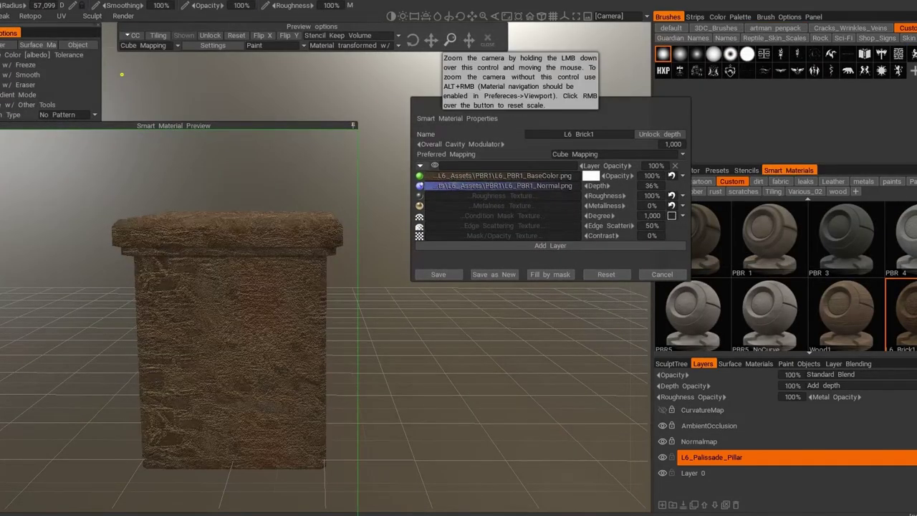
Add a new dark brown layer to the L6_Brick1 brick material and save it.
click(550, 245)
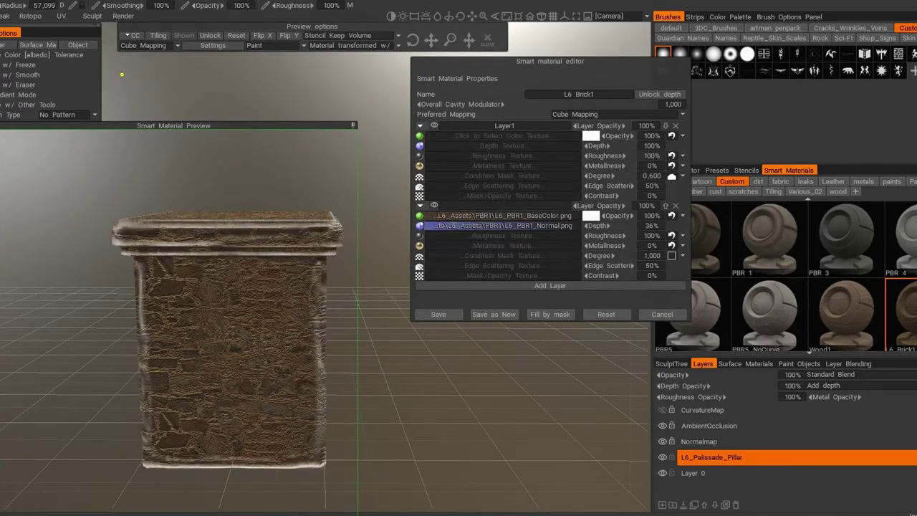
click(590, 135)
drag(673, 321, 536, 321)
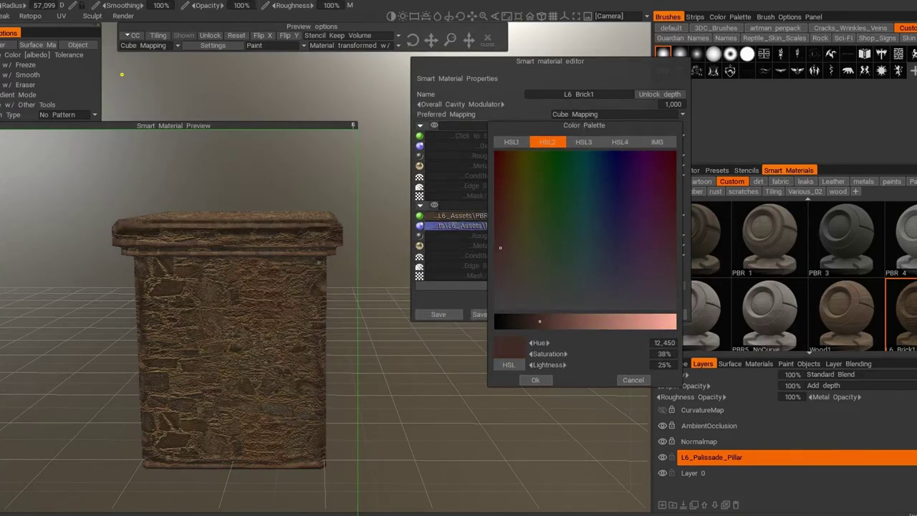
text(3)
key(Return)
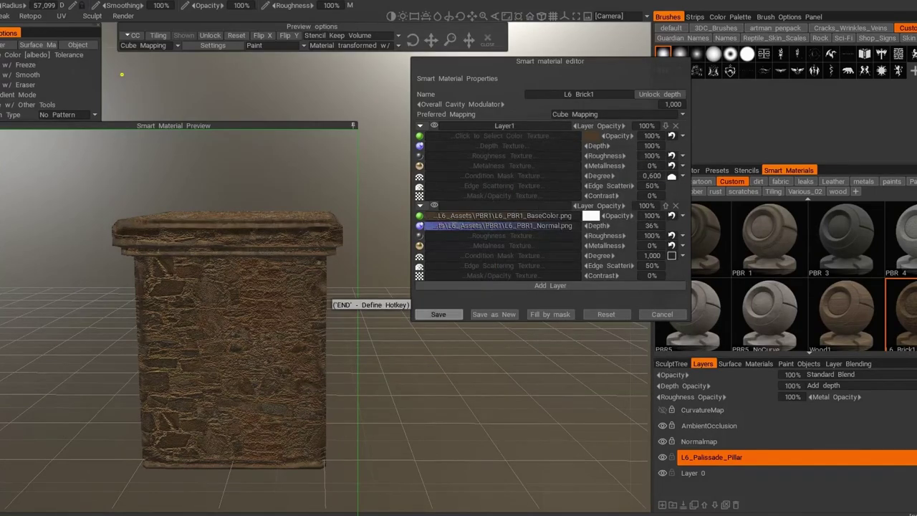
click(437, 314)
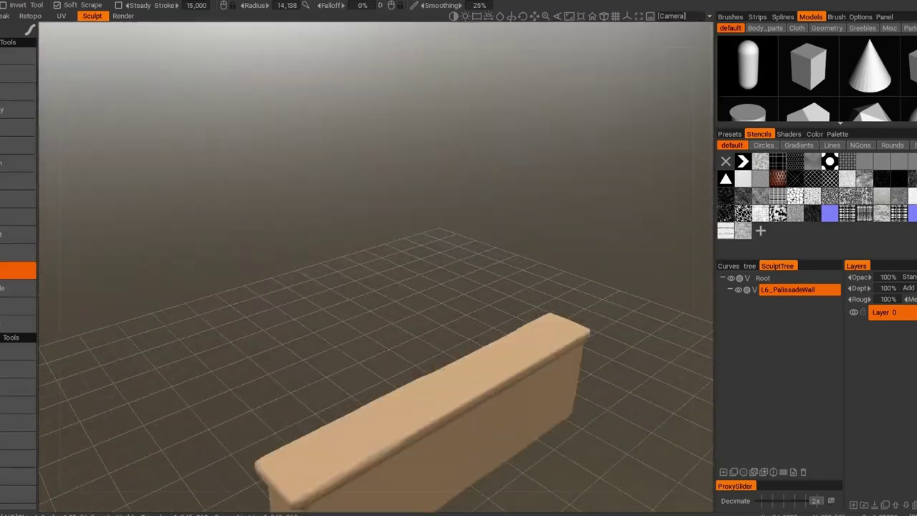
Scrape the wall's top edge flat, smooth the bulging ridge, and build clay ridges along the base corner.
drag(541, 303, 449, 302)
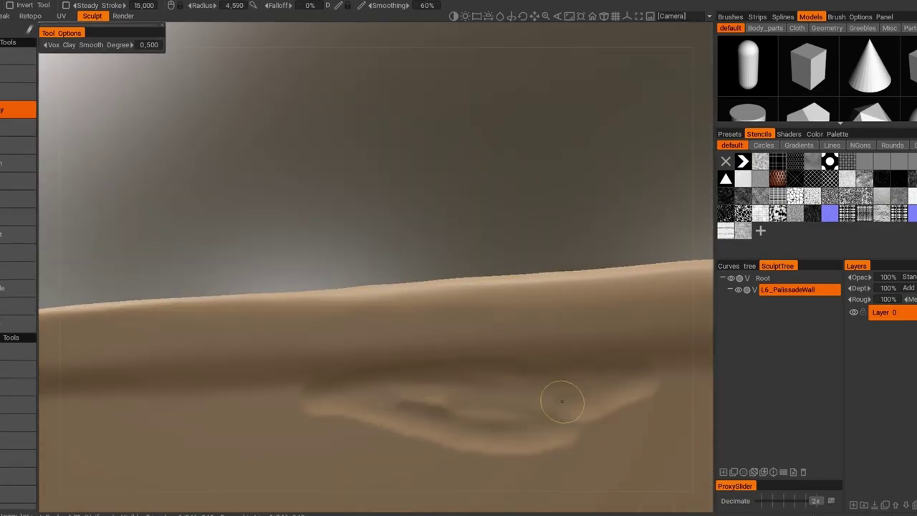
drag(538, 368, 527, 399)
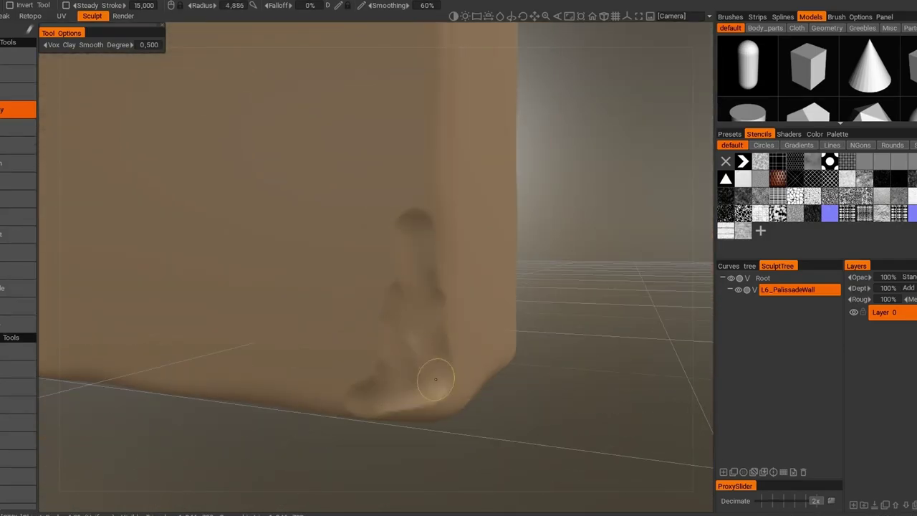
drag(435, 378, 231, 387)
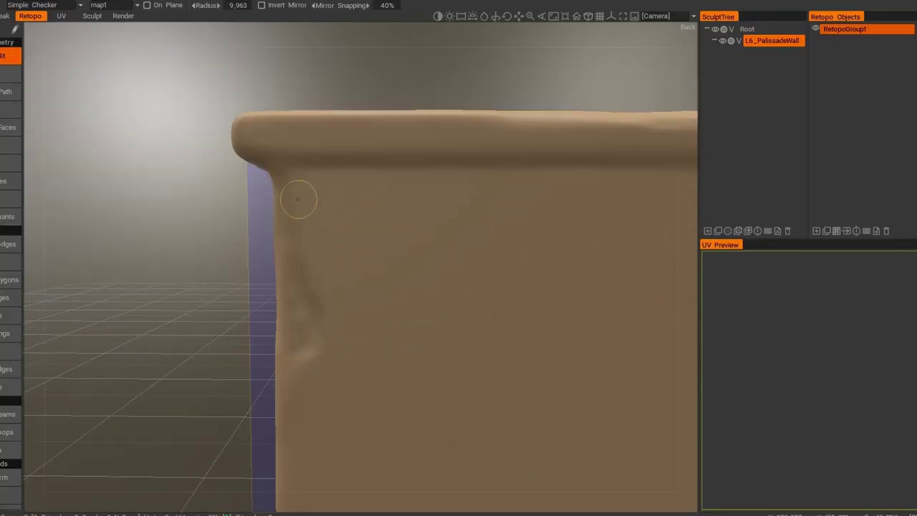
Start the retopology mesh with quads on the wall face and its bottom corner.
click(301, 222)
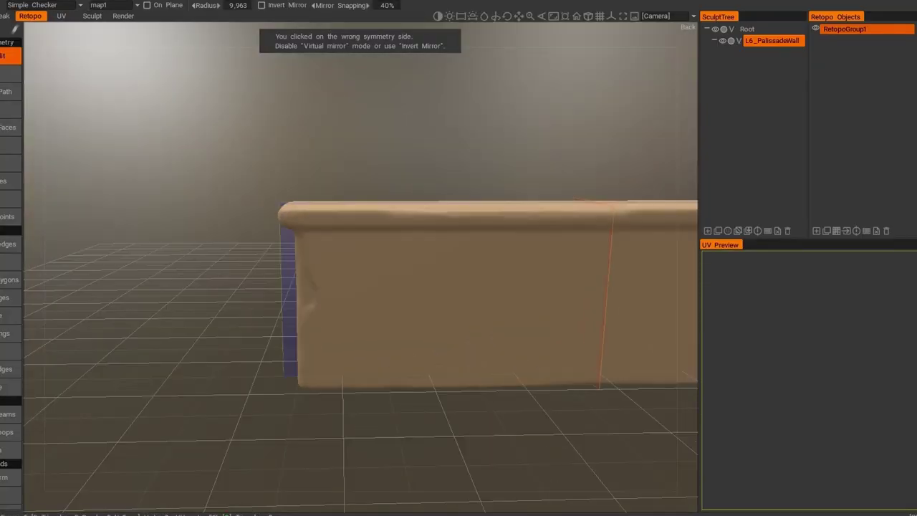
scroll(555, 189, up, 3)
click(285, 384)
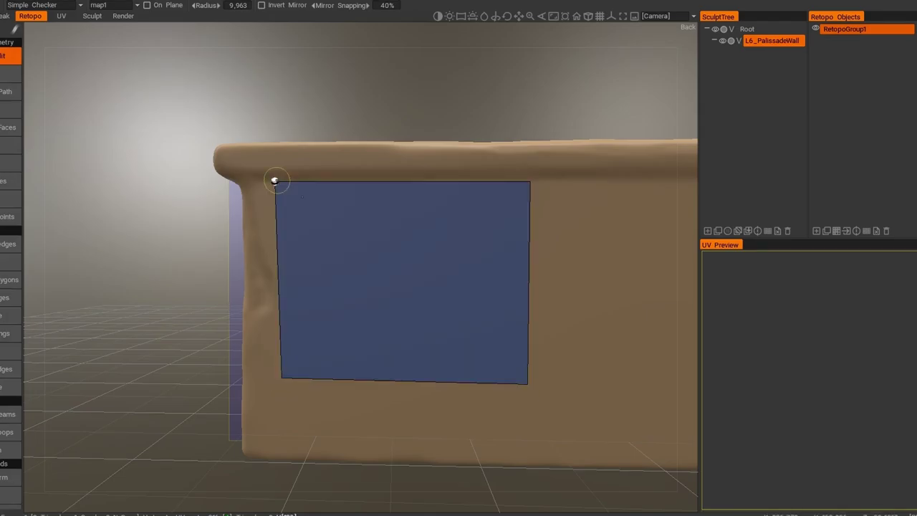
mouse_move(204, 486)
alt+mouse_down()
mouse_move(299, 330)
mouse_move(237, 136)
alt+mouse_up()
click(213, 403)
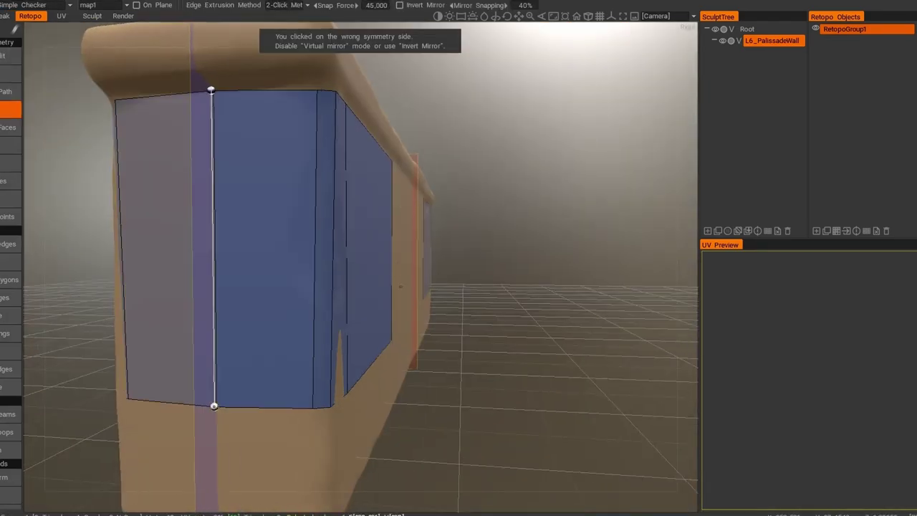
scroll(329, 322, up, 3)
alt+drag(414, 372, 520, 322)
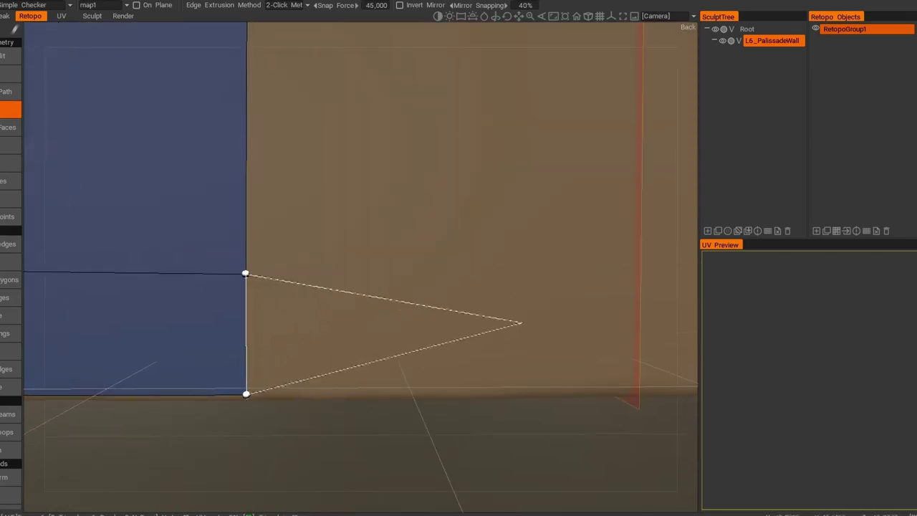
click(637, 329)
Extend the retopology strip around the wall's corners and along the rail.
alt+drag(637, 330, 574, 125)
scroll(575, 126, down, 5)
alt+drag(352, 310, 285, 313)
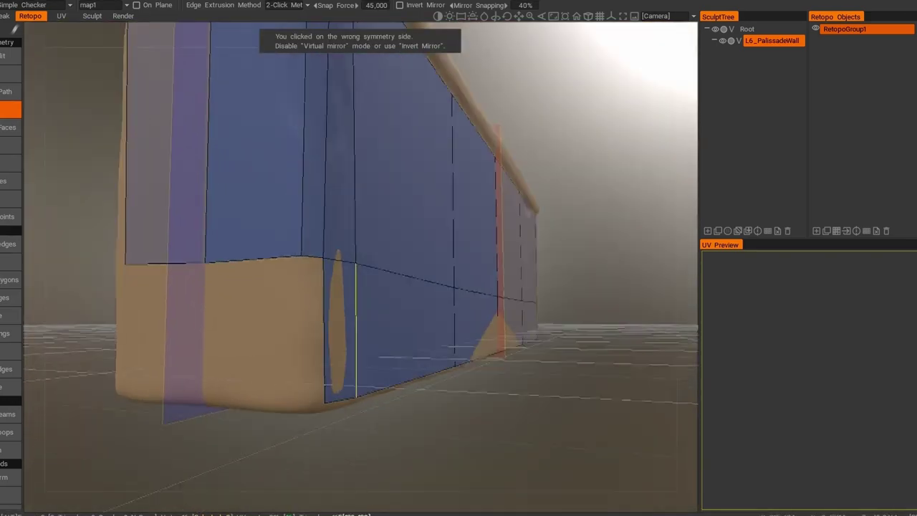
scroll(284, 314, up, 3)
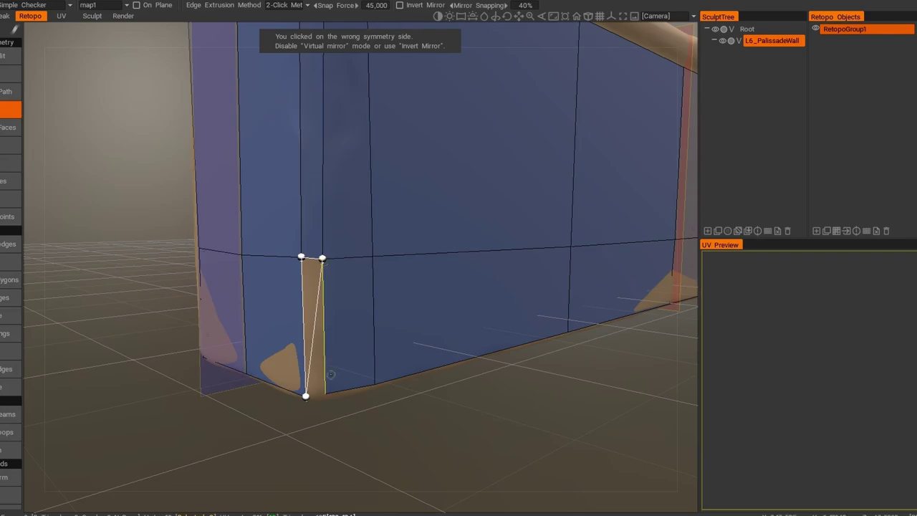
alt+drag(331, 374, 281, 341)
scroll(282, 341, up, 3)
alt+drag(544, 322, 680, 308)
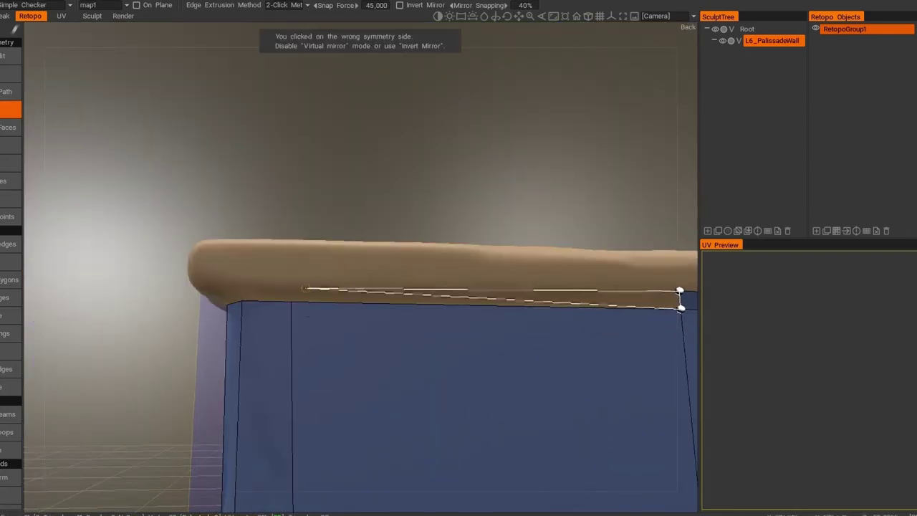
mouse_move(229, 292)
alt+mouse_down()
mouse_move(374, 251)
mouse_move(324, 278)
alt+mouse_up()
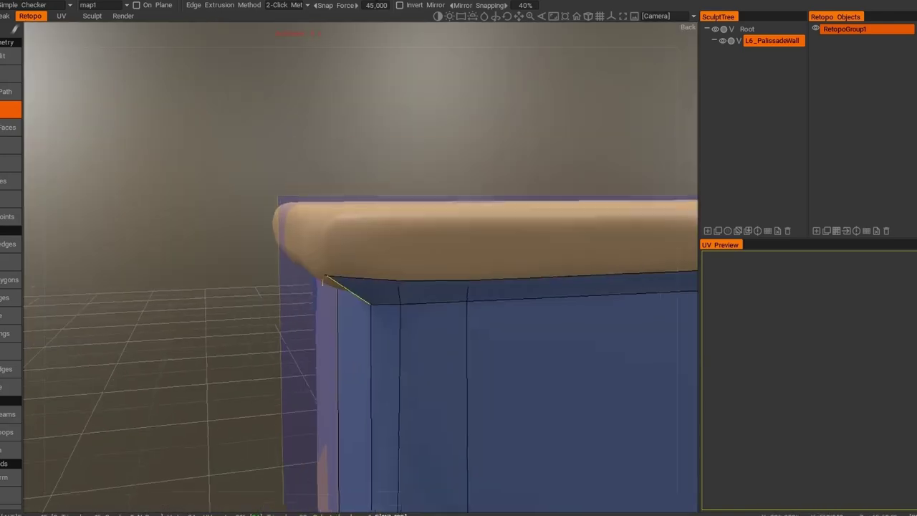
mouse_move(468, 279)
alt+mouse_down()
mouse_move(461, 251)
mouse_move(613, 266)
alt+mouse_up()
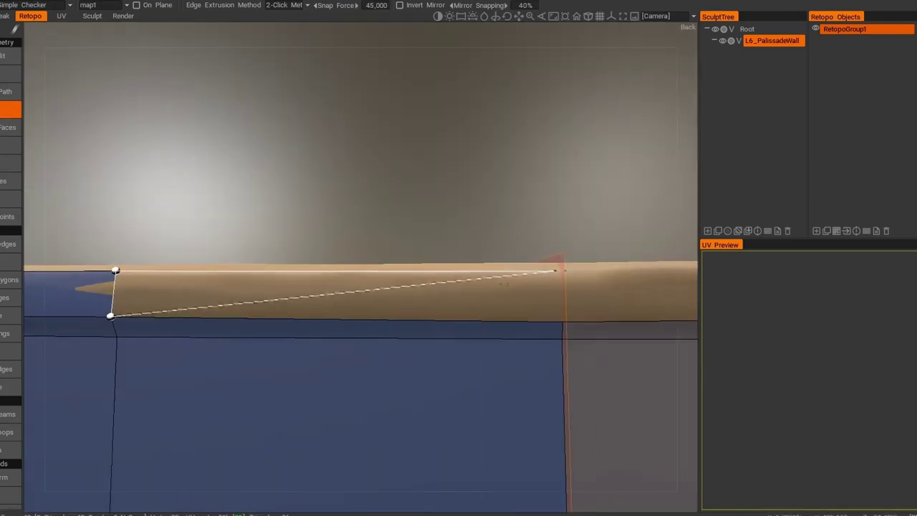
click(614, 265)
Add retopology faces over the rail's corner and its end.
scroll(429, 265, down, 3)
mouse_move(430, 265)
alt+mouse_down()
mouse_move(376, 322)
mouse_move(344, 301)
mouse_move(292, 358)
alt+mouse_up()
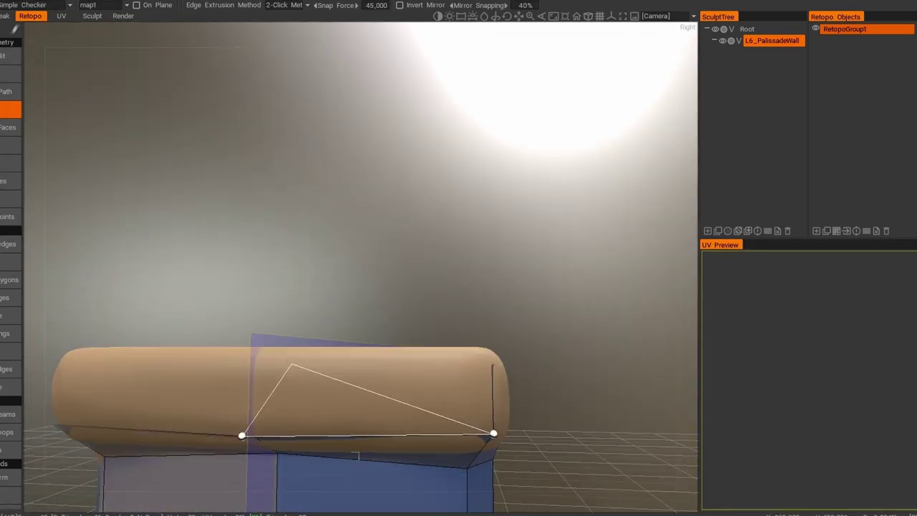
click(412, 302)
scroll(359, 260, up, 3)
alt+drag(359, 258, 499, 335)
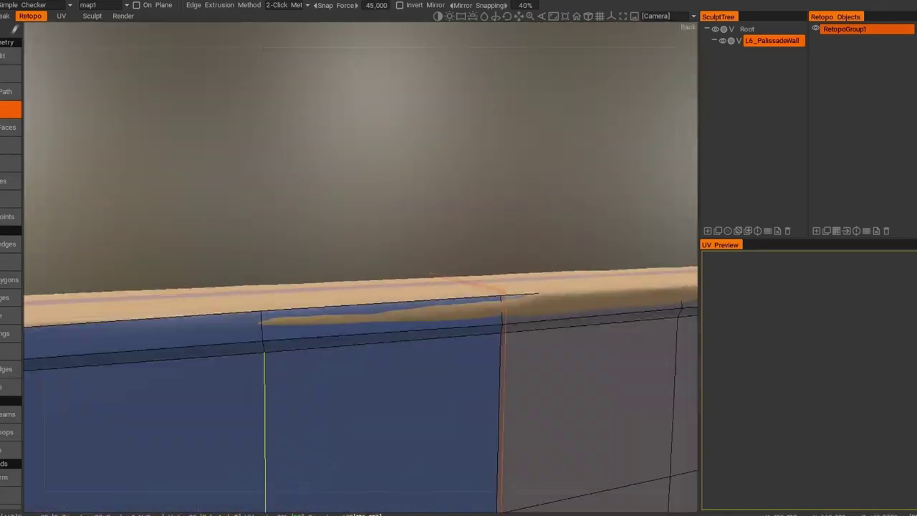
alt+drag(693, 344, 643, 436)
click(534, 401)
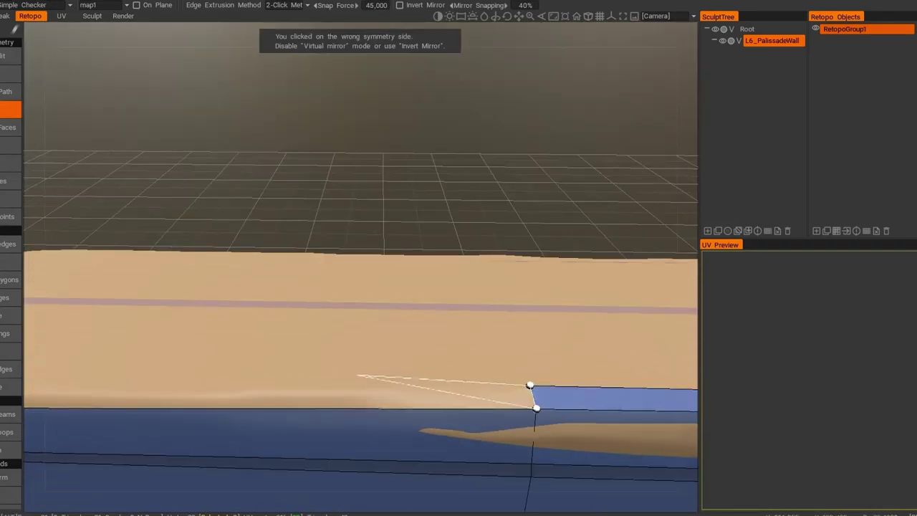
alt+drag(533, 402, 370, 334)
alt+drag(122, 317, 192, 276)
click(192, 276)
Select the whole retopology mesh and move on to marking UV seams.
alt+drag(427, 311, 192, 228)
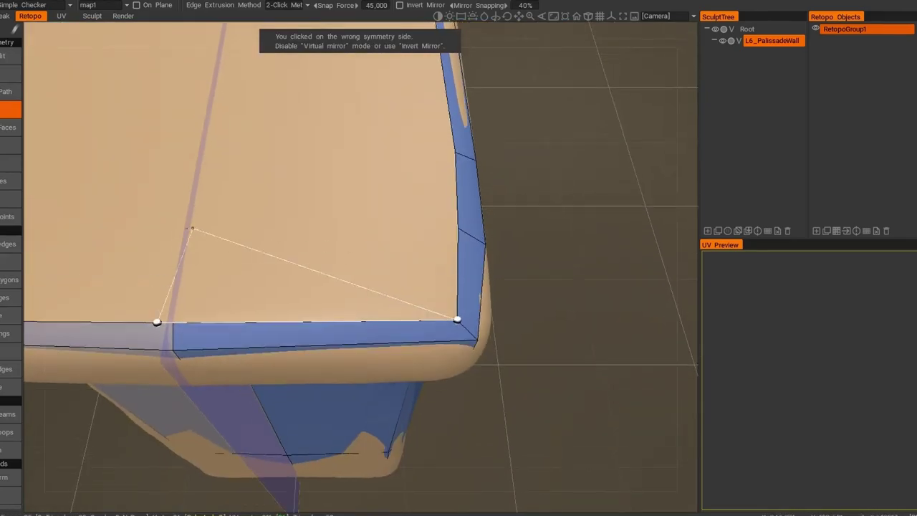
mouse_move(195, 145)
alt+mouse_down()
mouse_move(277, 124)
mouse_move(359, 245)
alt+mouse_up()
scroll(278, 124, down, 3)
scroll(430, 299, up, 1)
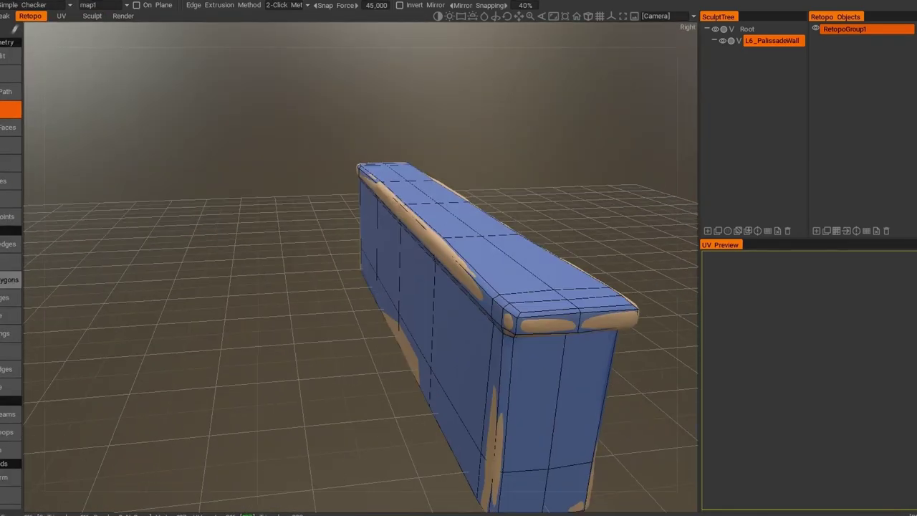
click(10, 333)
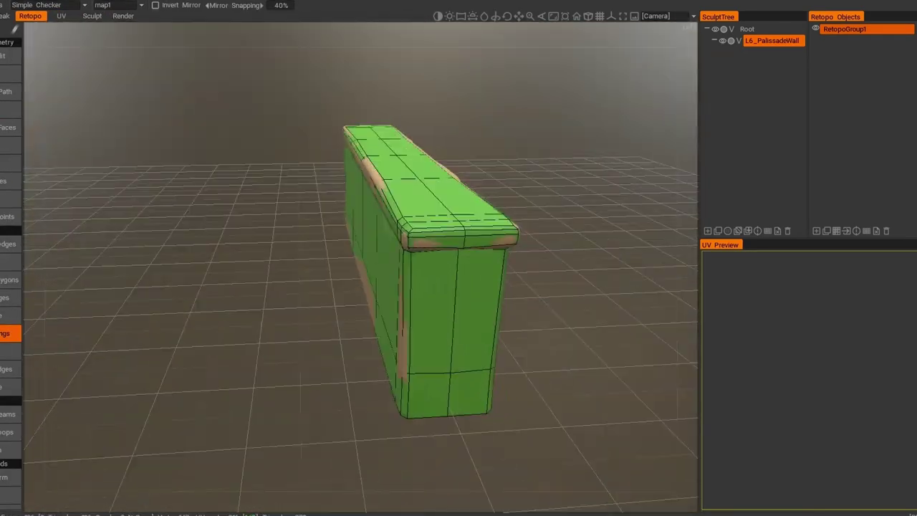
alt+drag(358, 272, 430, 273)
scroll(358, 272, down, 2)
alt+drag(358, 272, 401, 243)
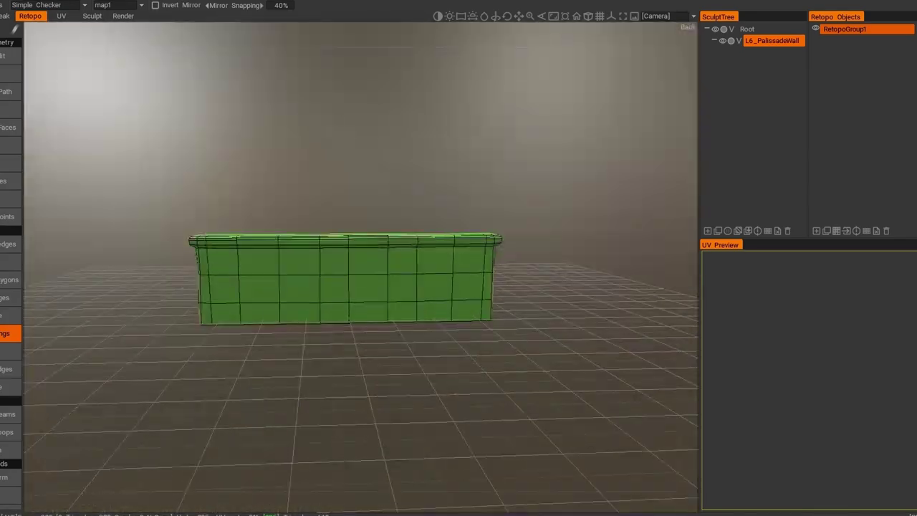
click(10, 414)
mouse_move(358, 272)
alt+mouse_down()
mouse_move(373, 179)
mouse_move(430, 187)
mouse_move(380, 145)
mouse_move(429, 215)
alt+mouse_up()
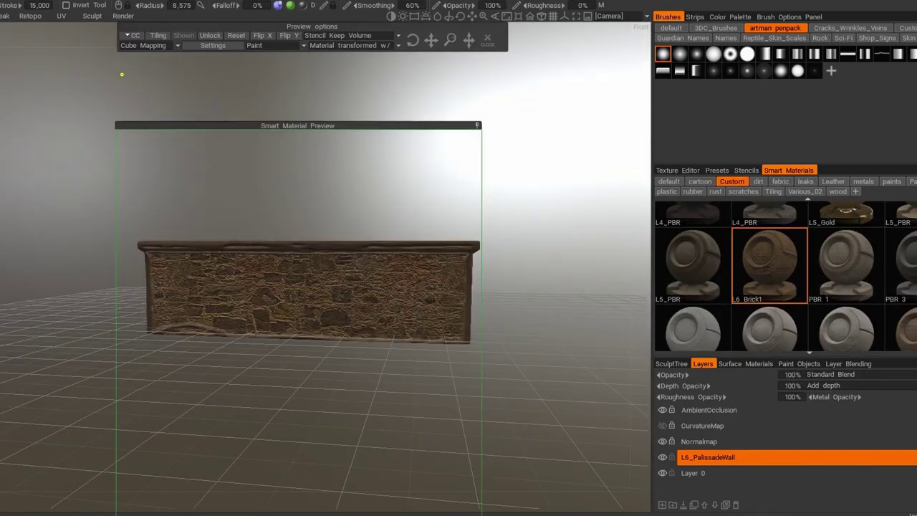
Open the L6_Brick1 smart material for editing.
right_click(768, 265)
click(717, 236)
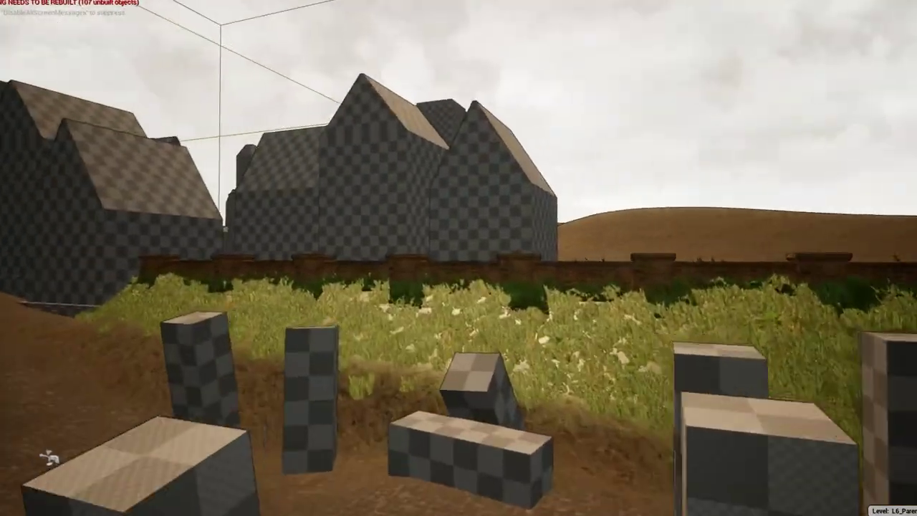
right_drag(376, 430, 458, 286)
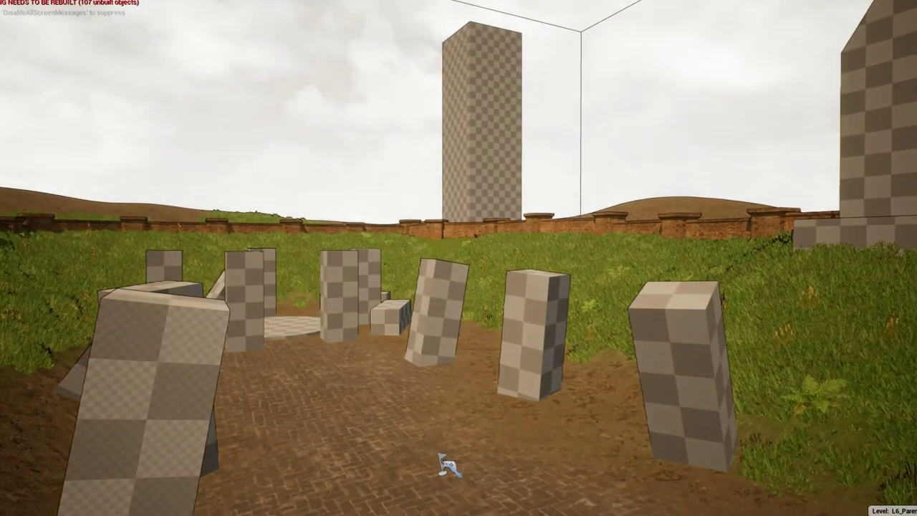
mouse_move(459, 258)
right_down()
mouse_move(430, 258)
mouse_move(516, 257)
right_up()
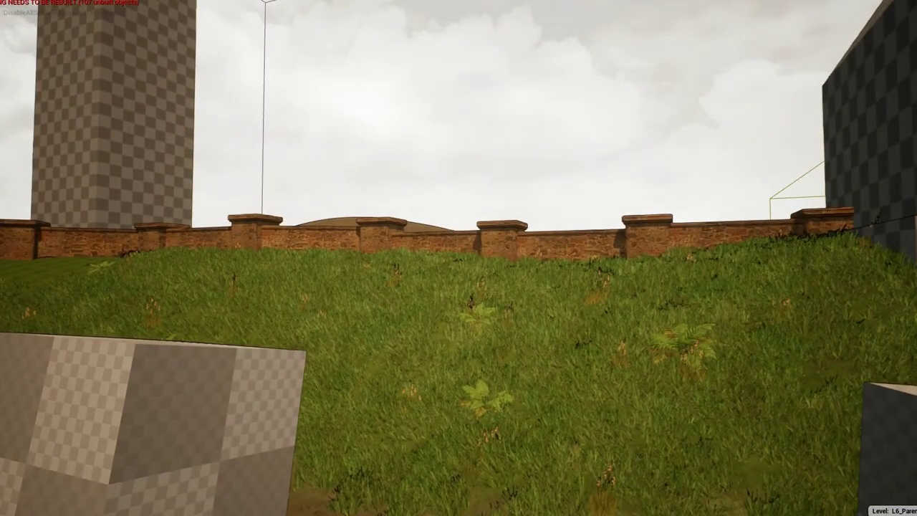
right_drag(459, 258, 641, 322)
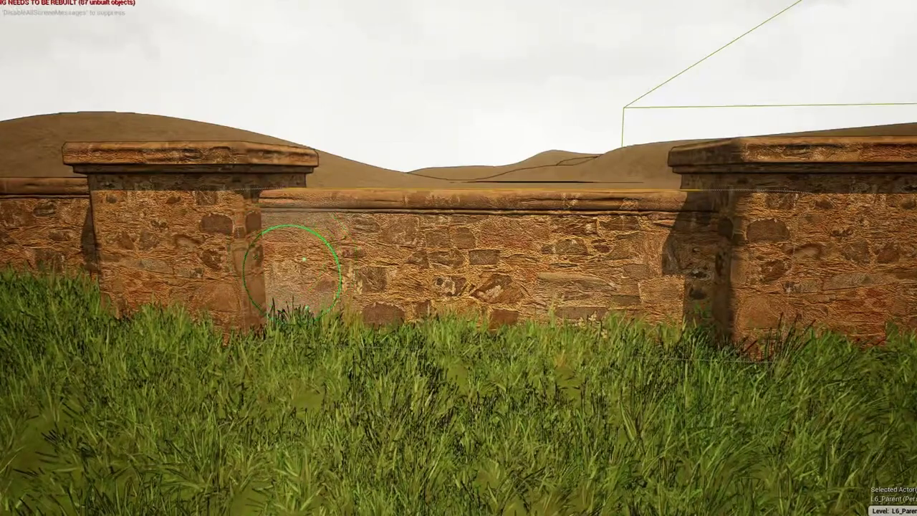
right_drag(635, 267, 616, 272)
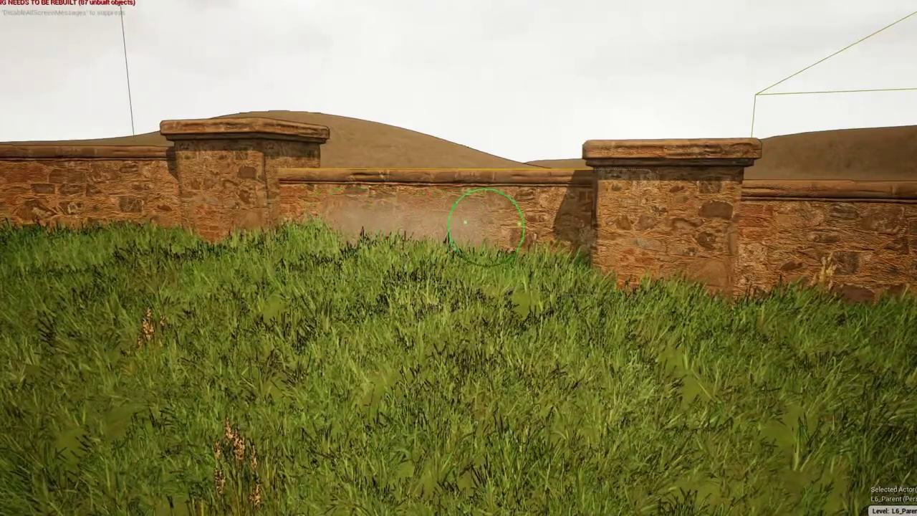
right_drag(616, 272, 377, 315)
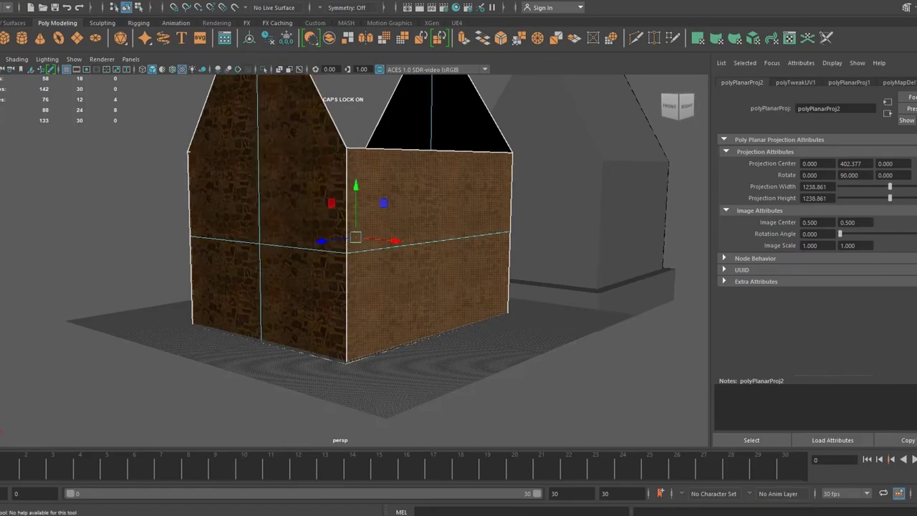
Switch the wall to object mode and insert three edge loops across the brick wall.
key(F8)
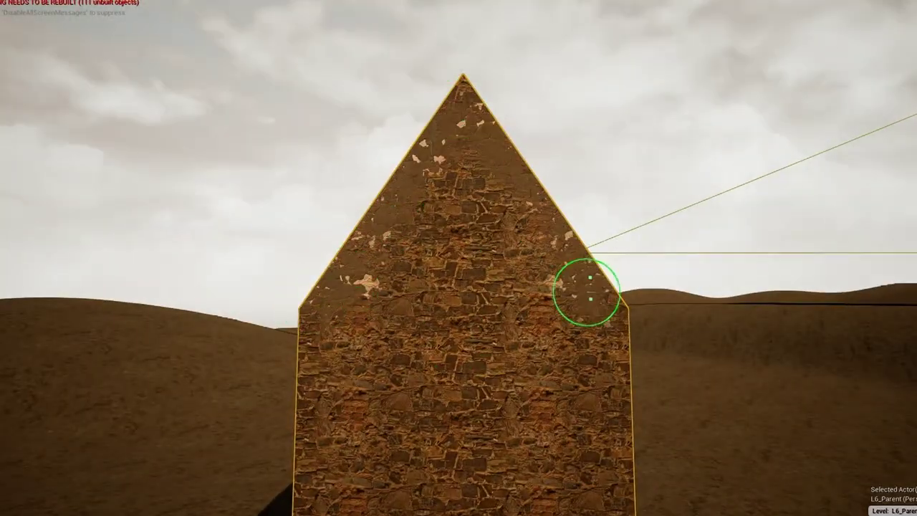
mouse_move(586, 292)
mouse_down()
mouse_move(399, 251)
mouse_move(554, 173)
mouse_up()
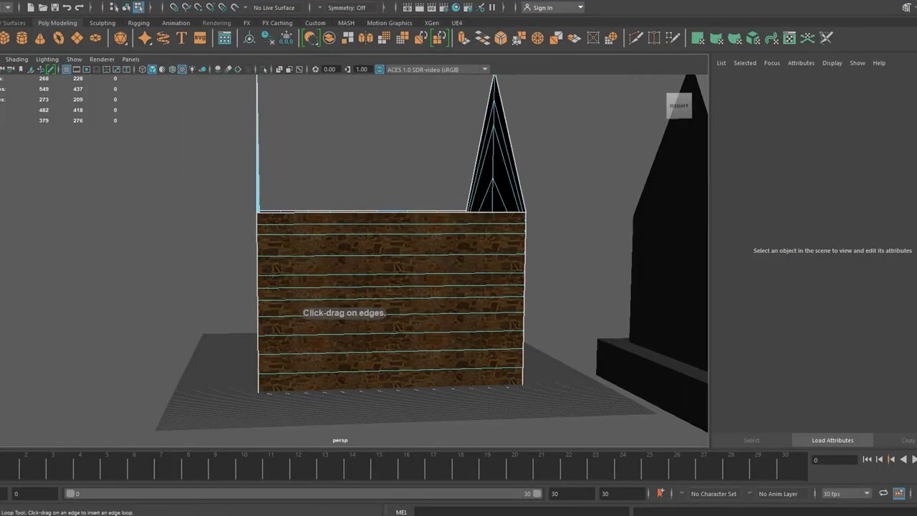
click(313, 301)
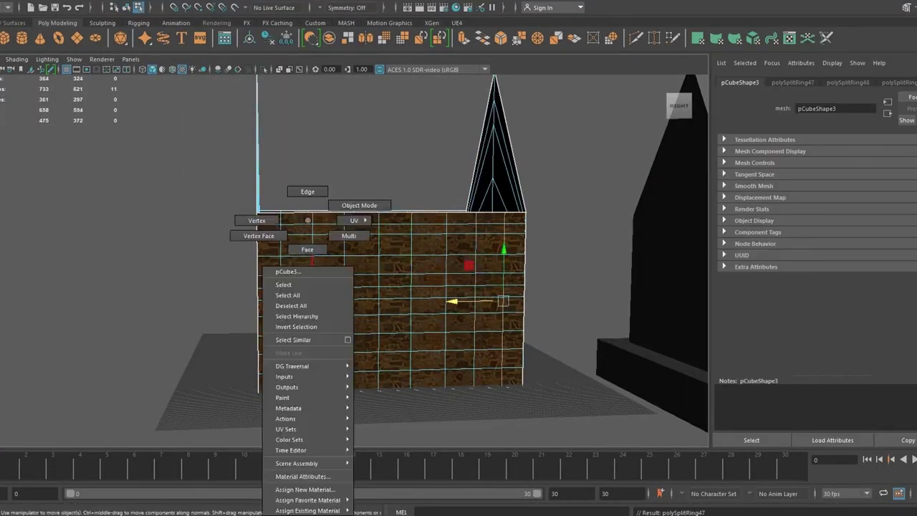
alt+drag(307, 220, 401, 215)
click(397, 215)
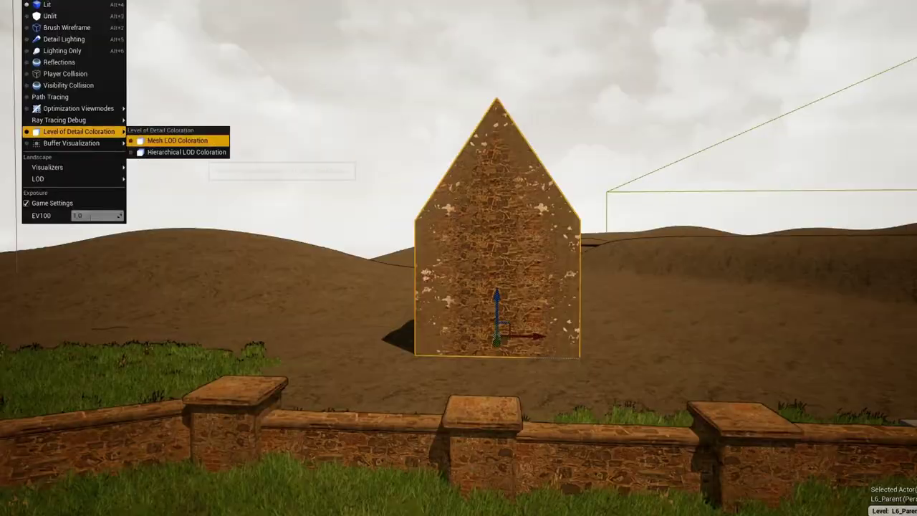
Add collision to the stone wall mesh placed in the Unreal level.
click(180, 139)
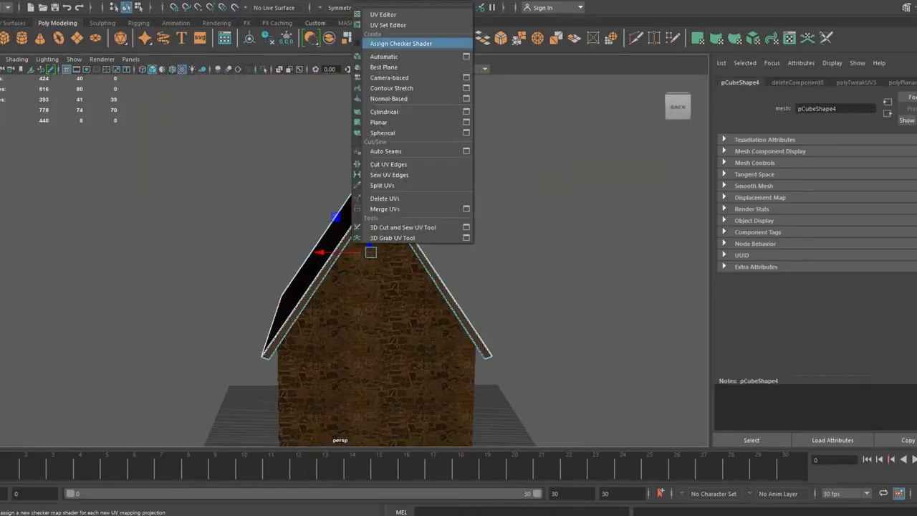
Give the roof automatic UVs, then straighten the trim strip shells and flip them along U.
click(384, 56)
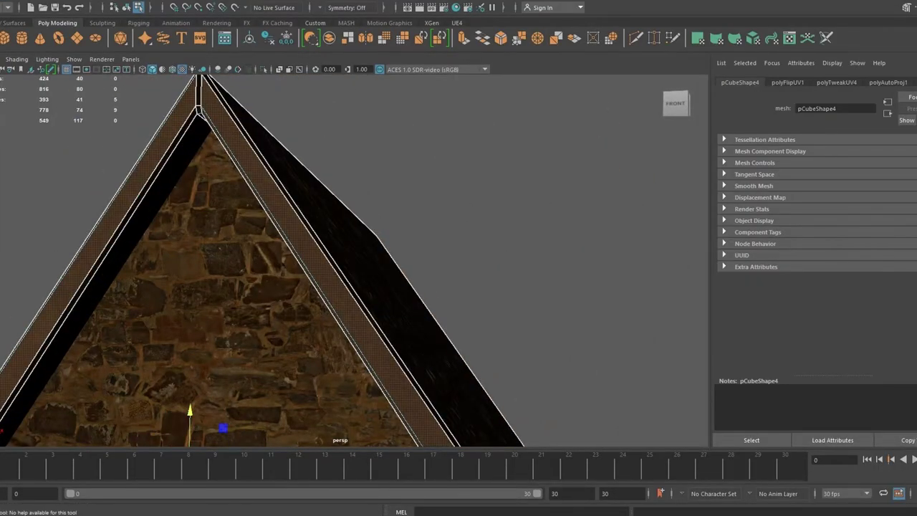
scroll(354, 260, down, 5)
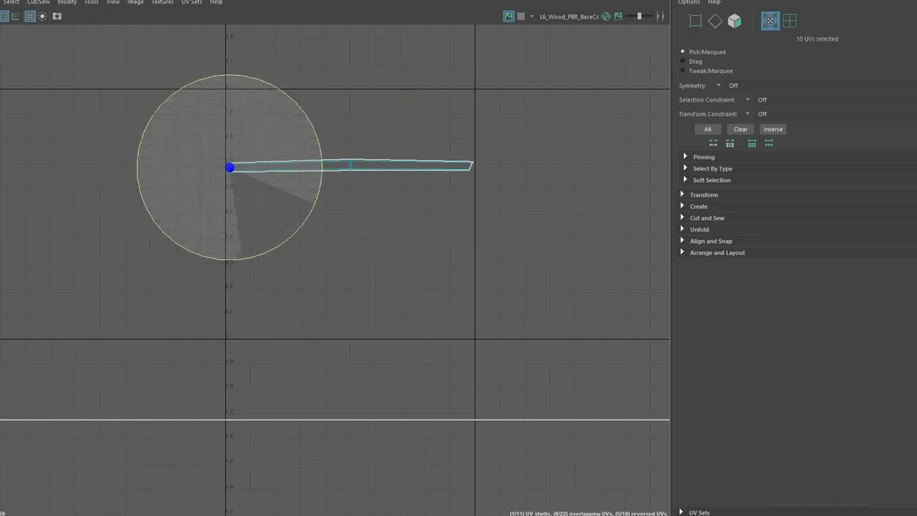
shift+right_drag(431, 149, 426, 113)
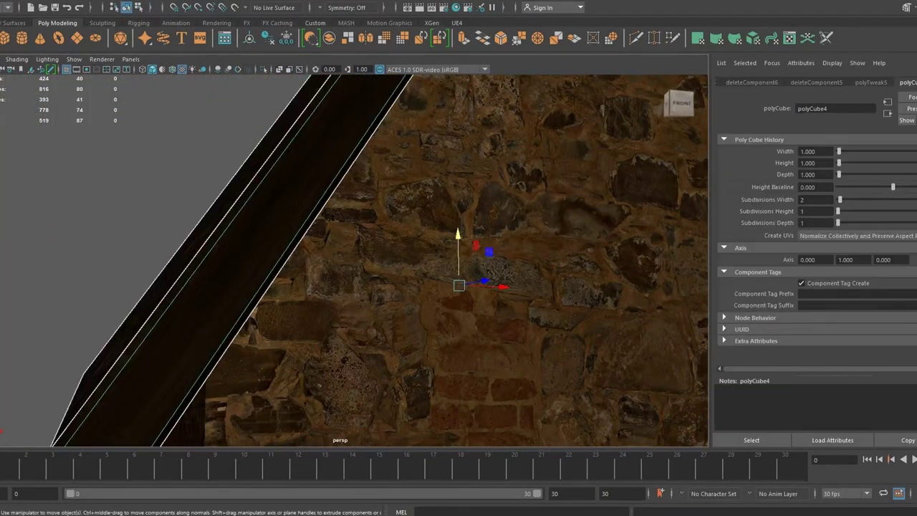
click(251, 272)
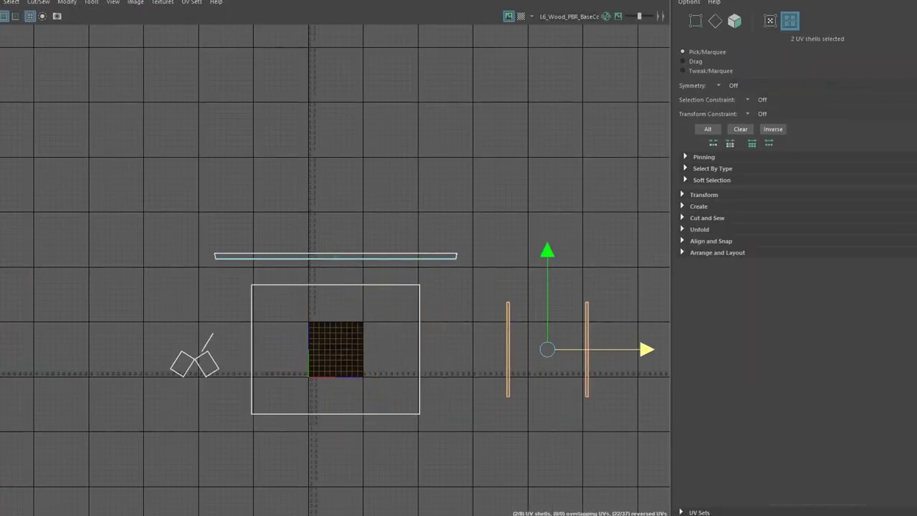
shift+right_drag(298, 234, 278, 222)
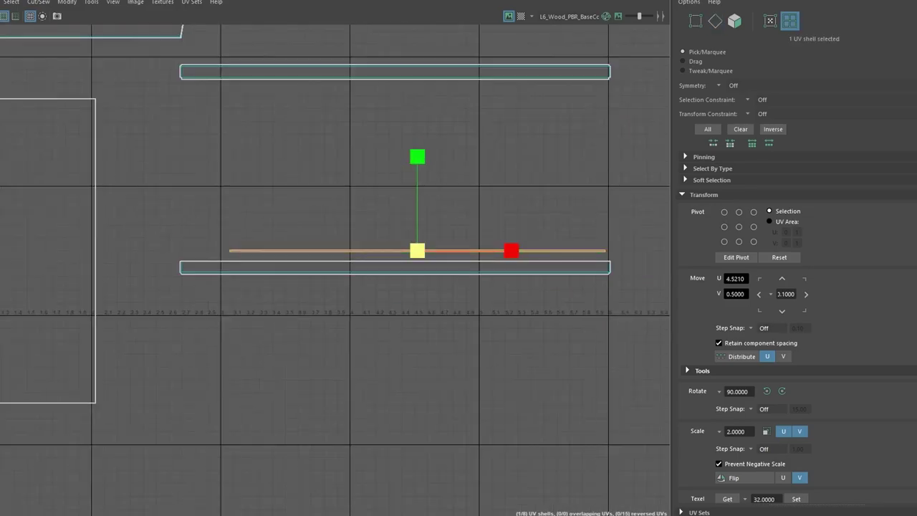
scroll(795, 286, down, 5)
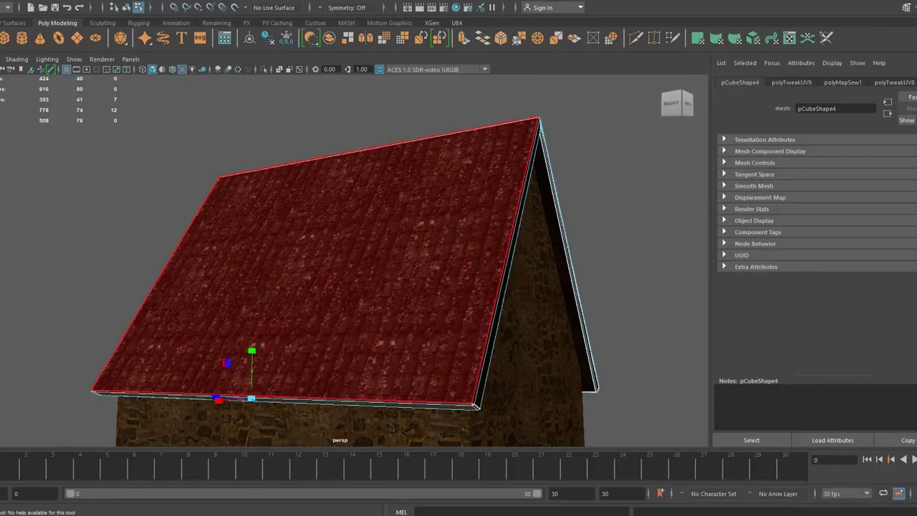
Align the long beam along the roof ridge in front view and bevel its edges.
scroll(358, 258, down, 3)
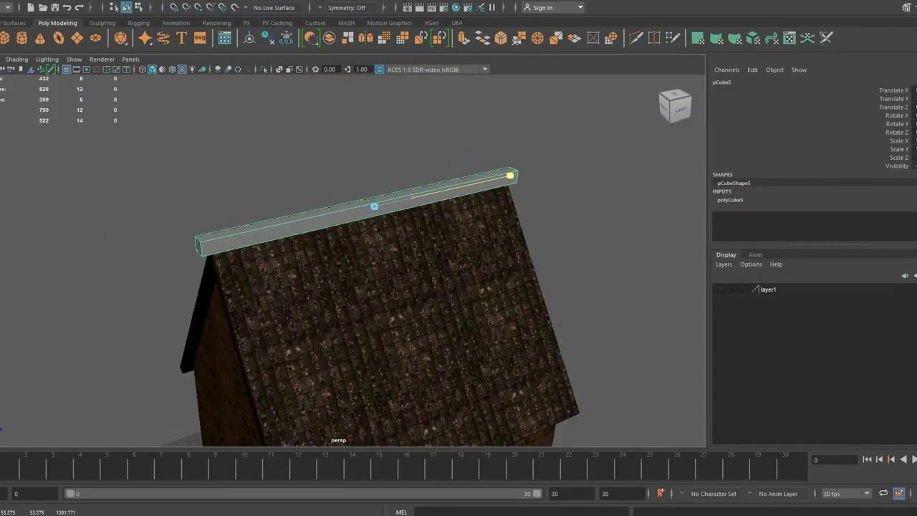
key(4)
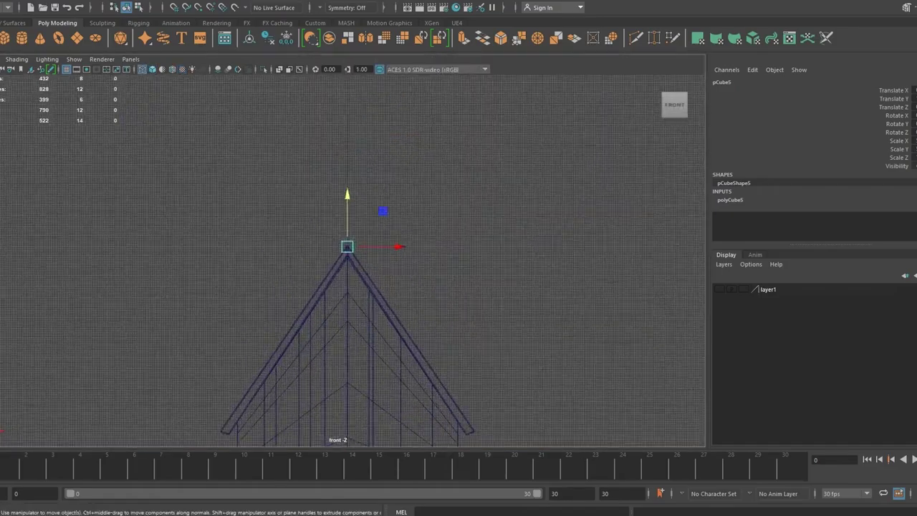
key(6)
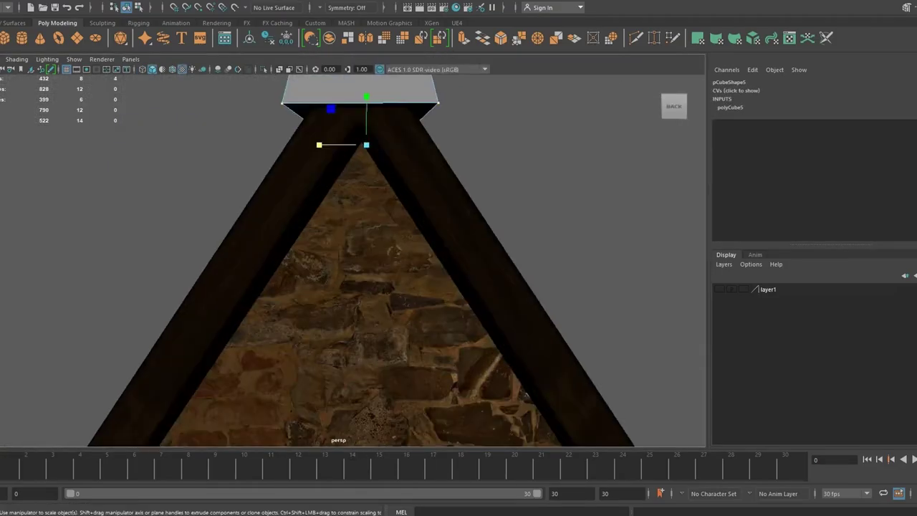
right_drag(368, 164, 426, 131)
alt+drag(359, 251, 444, 258)
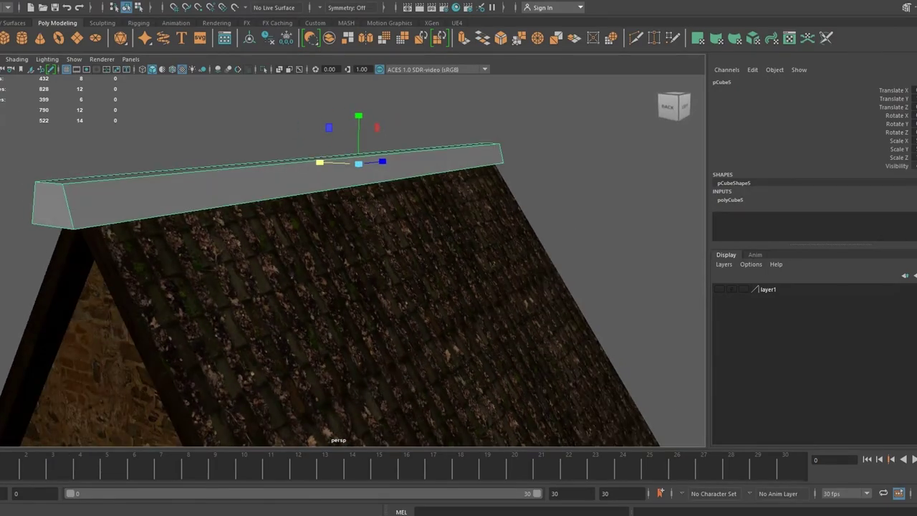
click(186, 31)
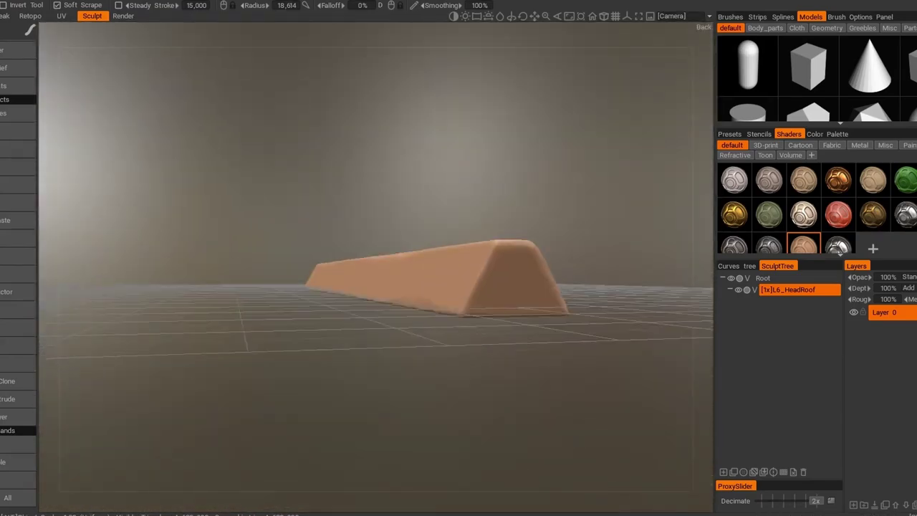
Orbit the view to see the sculpted ridge beam in perspective.
mouse_move(227, 333)
right_down()
mouse_move(330, 371)
mouse_move(435, 256)
right_up()
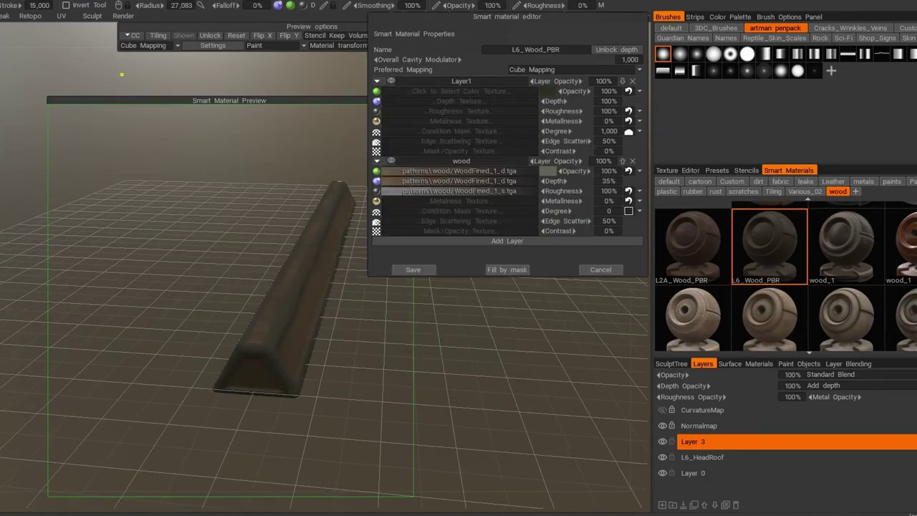
Pick a dark olive colour for the L6_Wood_PBR wood layer's colour swatch.
click(442, 371)
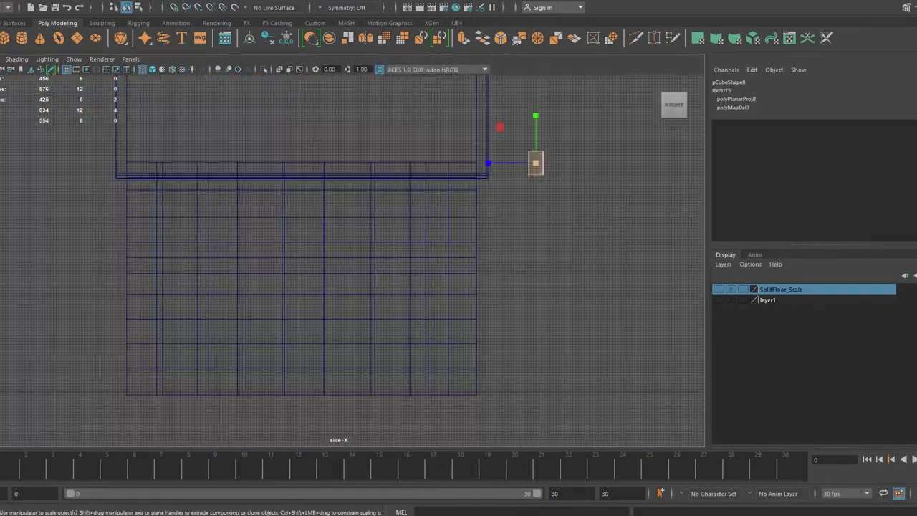
Select the brace beam, show textures, and set it diagonally beside the gable's centre post.
key(space)
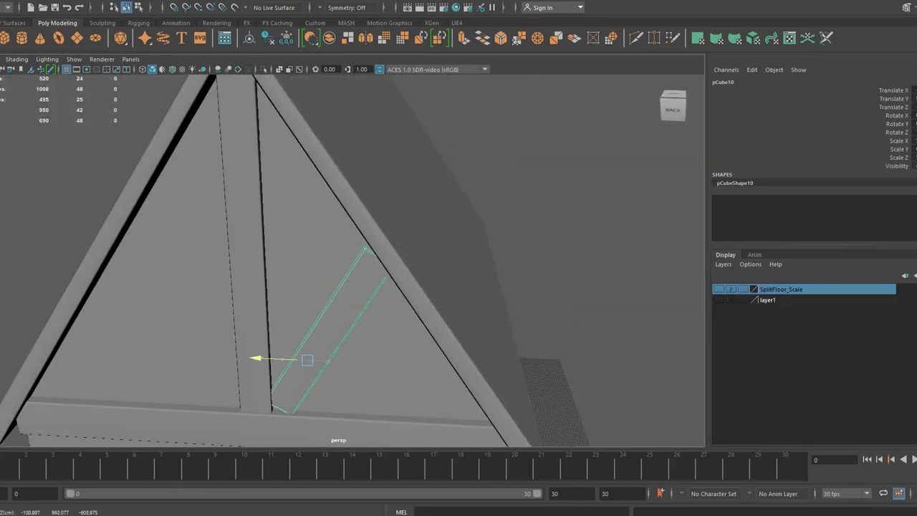
click(272, 419)
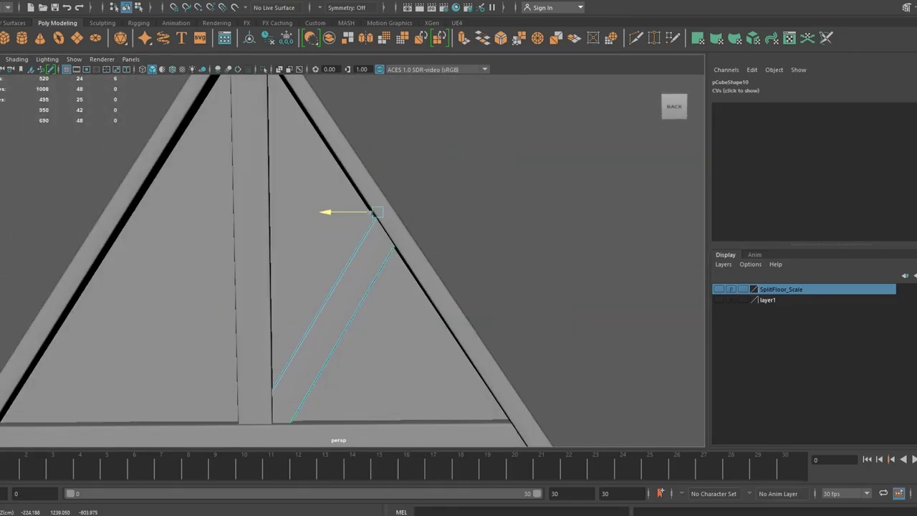
key(F8)
key(6)
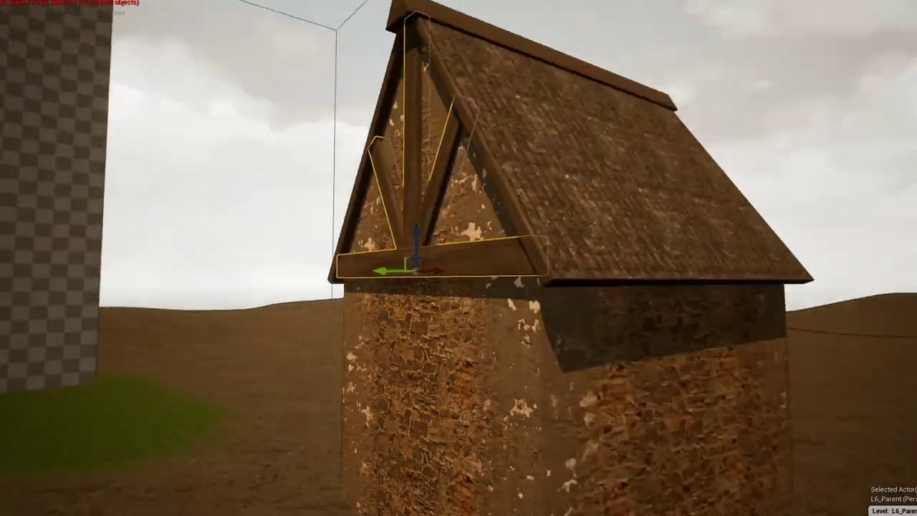
middle_drag(458, 258, 458, 258)
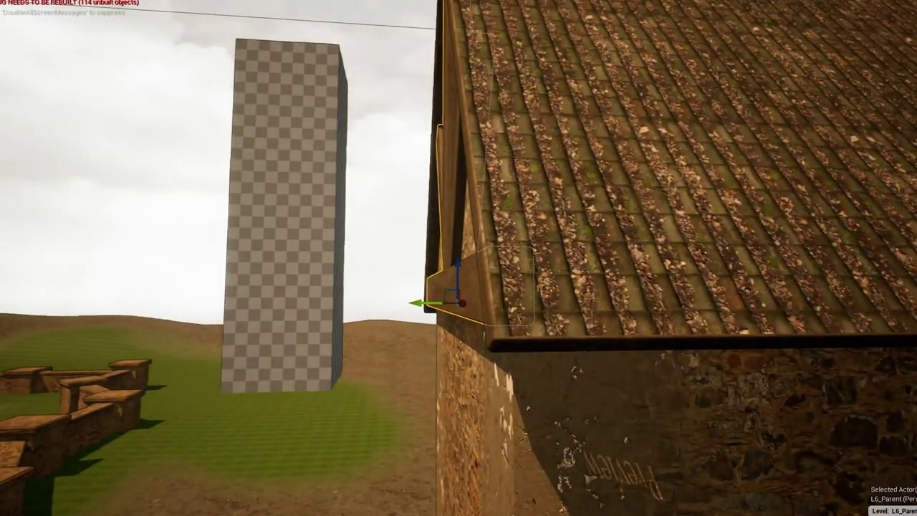
key(f)
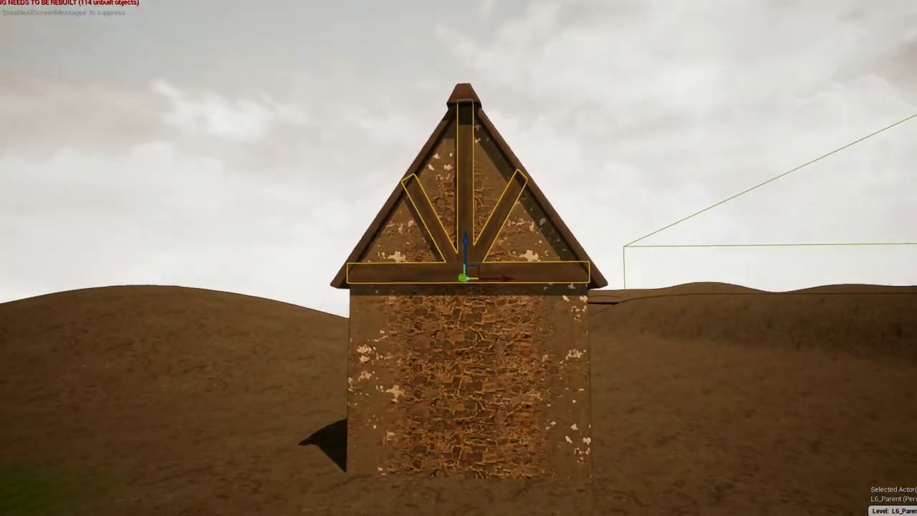
right_drag(459, 258, 545, 258)
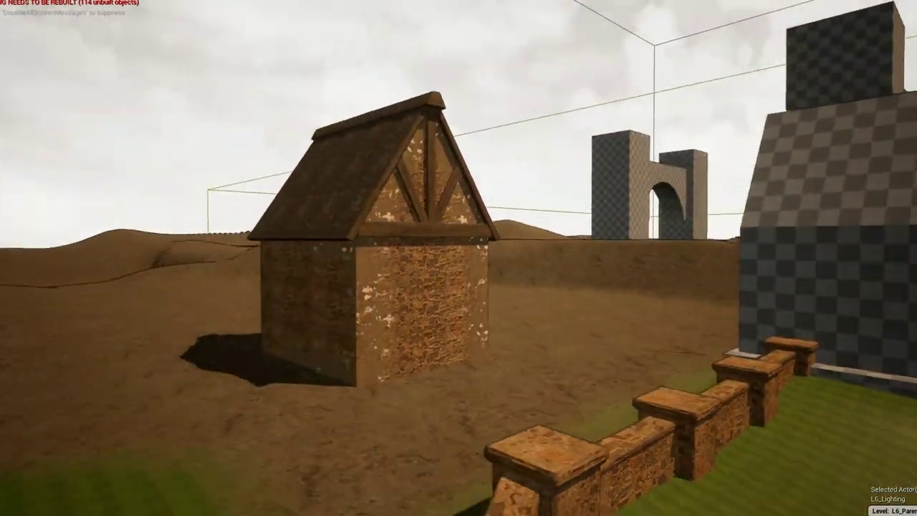
right_drag(458, 258, 401, 258)
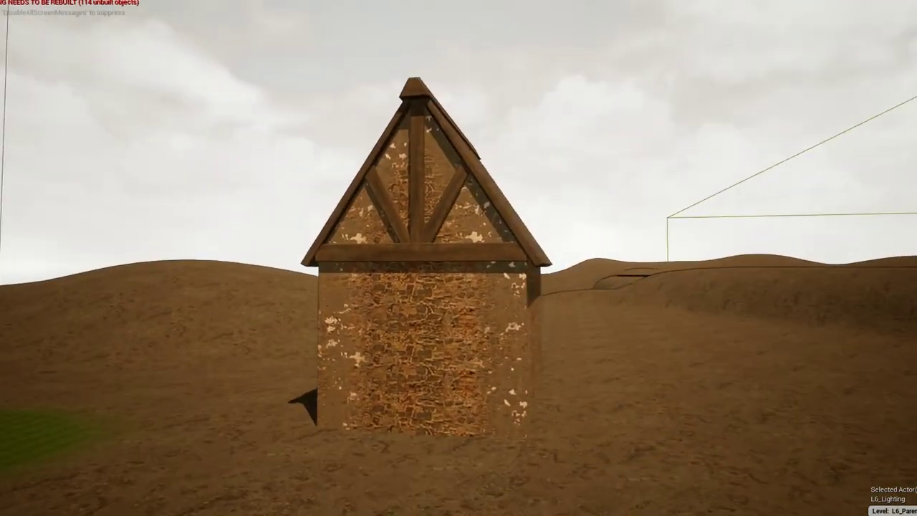
right_drag(458, 258, 465, 254)
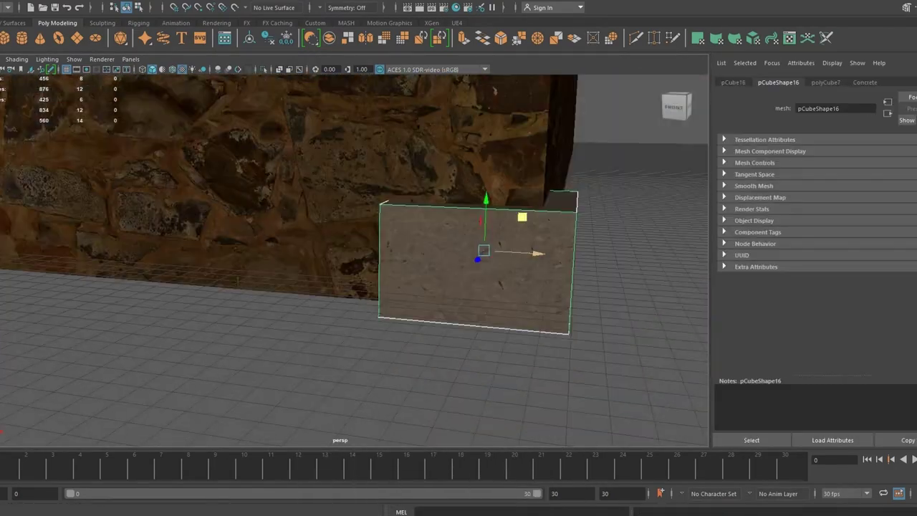
Give the wall piece an automatic UV projection, then a planar projection on its side face.
click(401, 56)
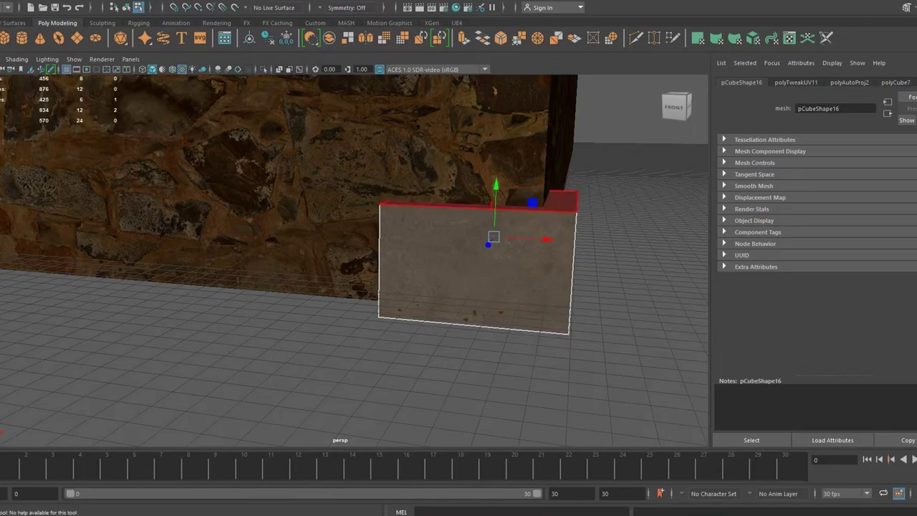
key(e)
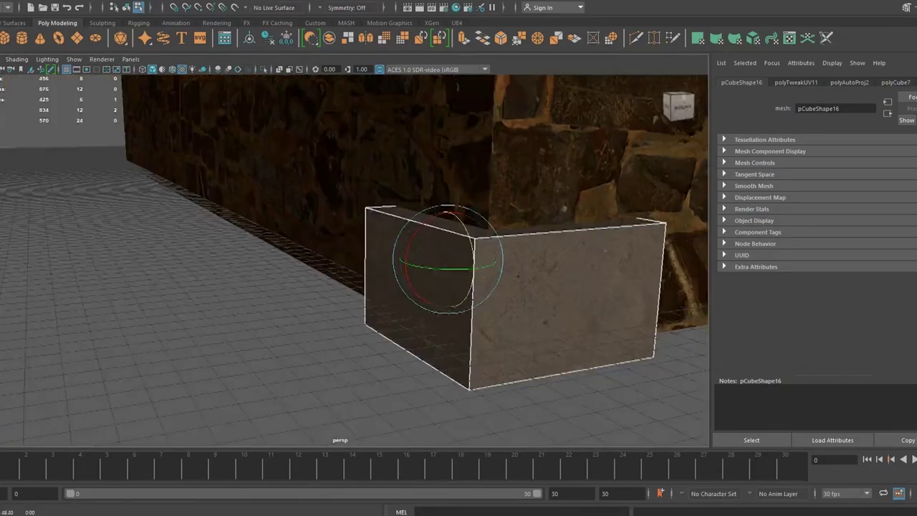
alt+drag(358, 250, 466, 236)
alt+drag(358, 251, 501, 229)
key(w)
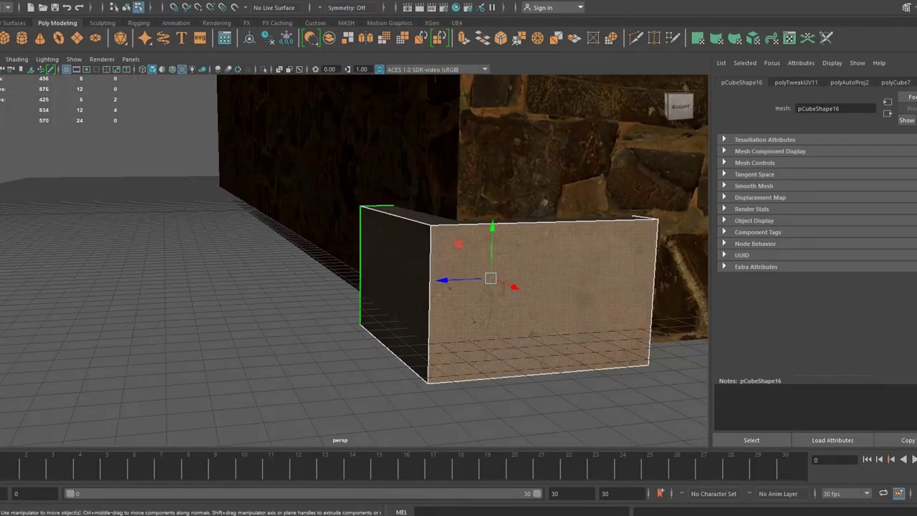
key(space)
key(space)
click(365, 1)
click(378, 121)
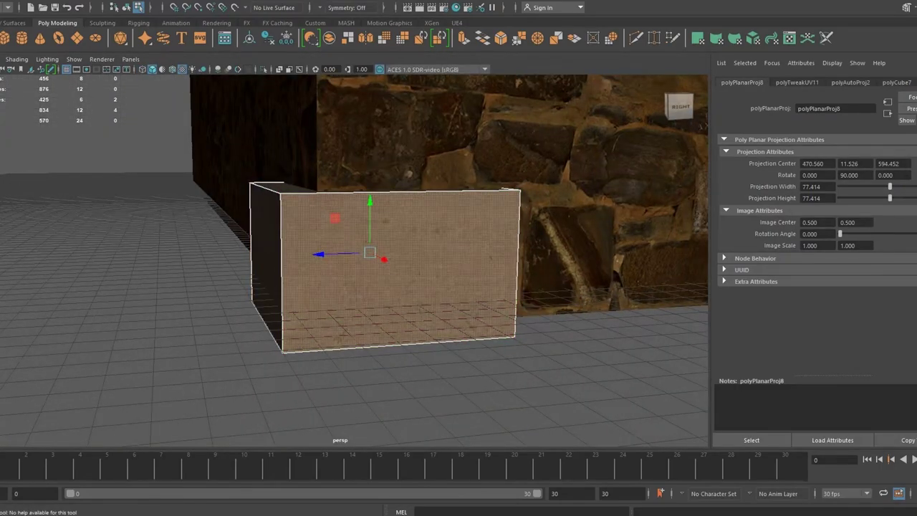
Bevel the wall piece's top edge with Ctrl+B.
click(387, 189)
alt+drag(358, 251, 465, 244)
key(ctrl+b)
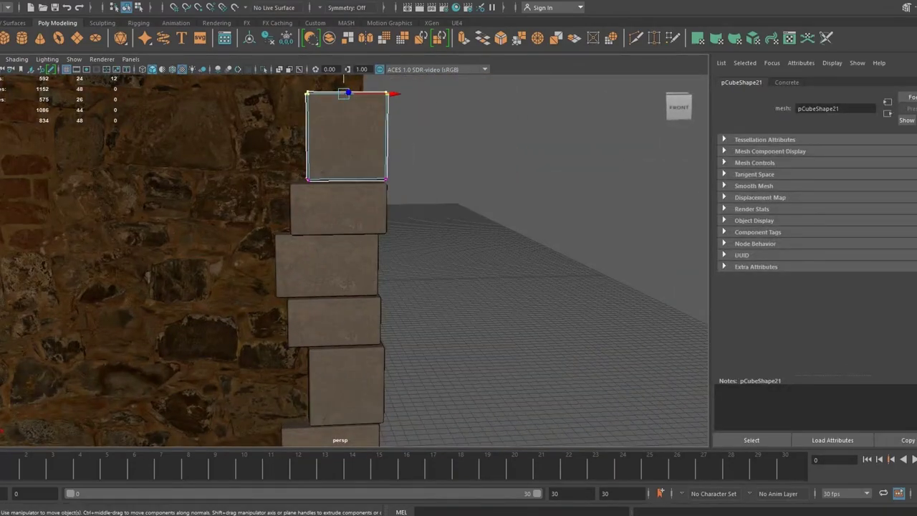
Switch to face mode on the top cube to begin stacking concrete blocks.
key(ctrl+F11)
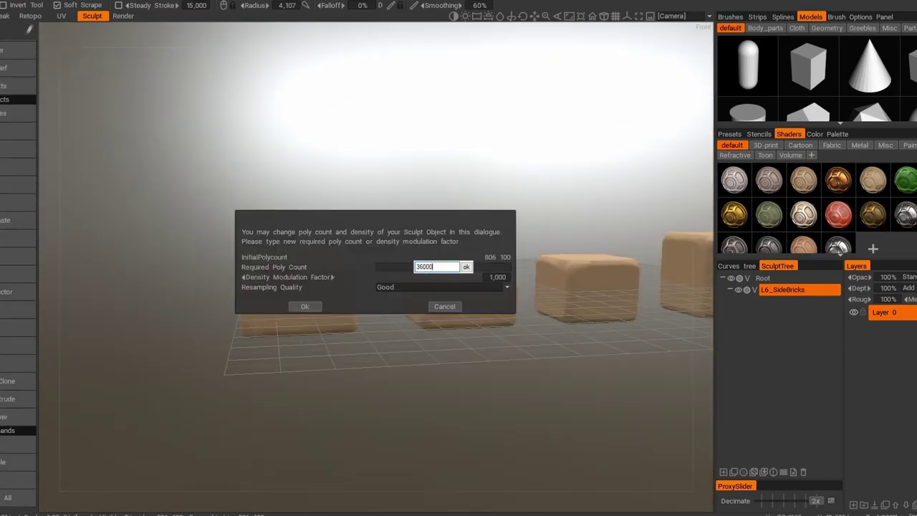
Resample L6_SideBricks to 36000 polygons and rough up a brick top with a Rock brush.
click(313, 308)
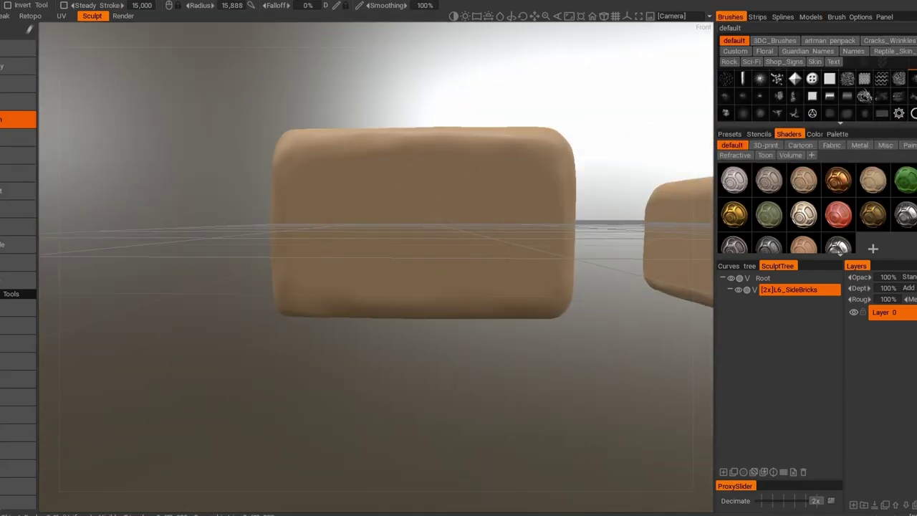
click(729, 60)
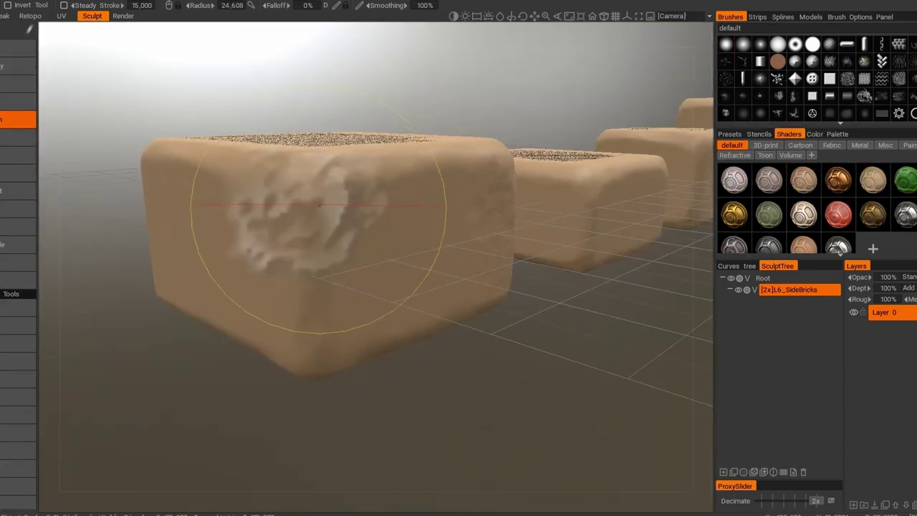
drag(320, 205, 242, 164)
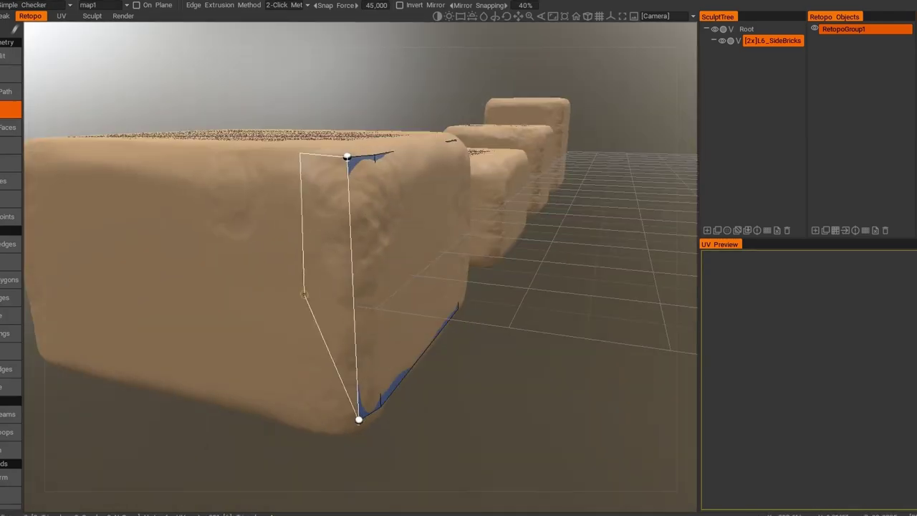
Place a retopology vertex on the second brick's top edge to build its first quad.
mouse_move(148, 309)
alt+mouse_down()
mouse_move(324, 213)
mouse_move(215, 214)
alt+mouse_up()
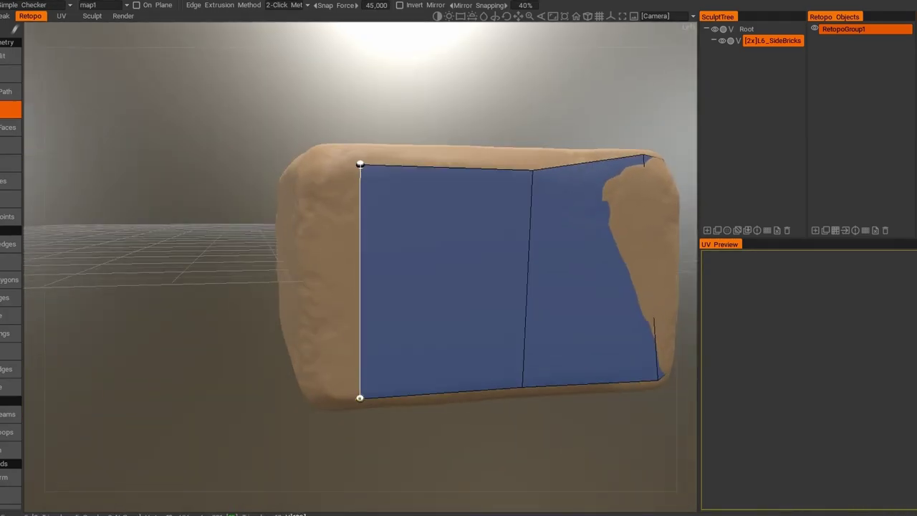
mouse_move(311, 301)
alt+mouse_down()
mouse_move(392, 225)
mouse_move(407, 186)
mouse_move(264, 182)
mouse_move(395, 194)
mouse_move(289, 183)
mouse_move(323, 176)
mouse_move(242, 395)
mouse_move(420, 158)
alt+mouse_up()
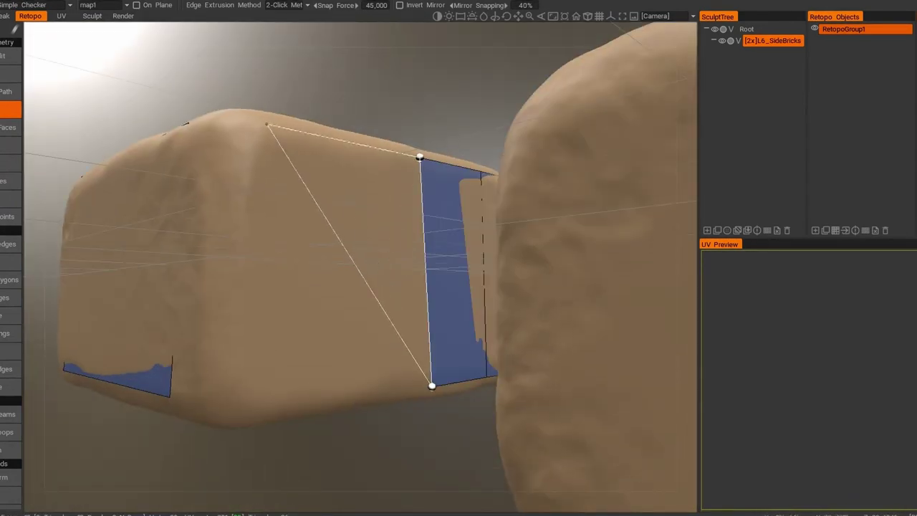
mouse_move(267, 125)
alt+mouse_down()
mouse_move(328, 328)
mouse_move(301, 368)
mouse_move(307, 212)
mouse_move(377, 166)
mouse_move(365, 475)
mouse_move(301, 388)
mouse_move(330, 462)
alt+mouse_up()
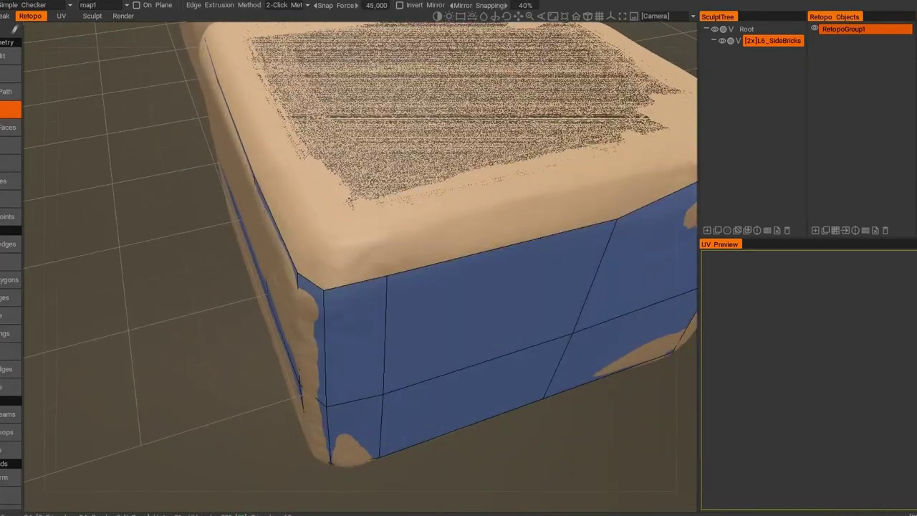
scroll(406, 156, down, 3)
mouse_move(406, 156)
alt+mouse_down()
mouse_move(392, 289)
mouse_move(532, 272)
alt+mouse_up()
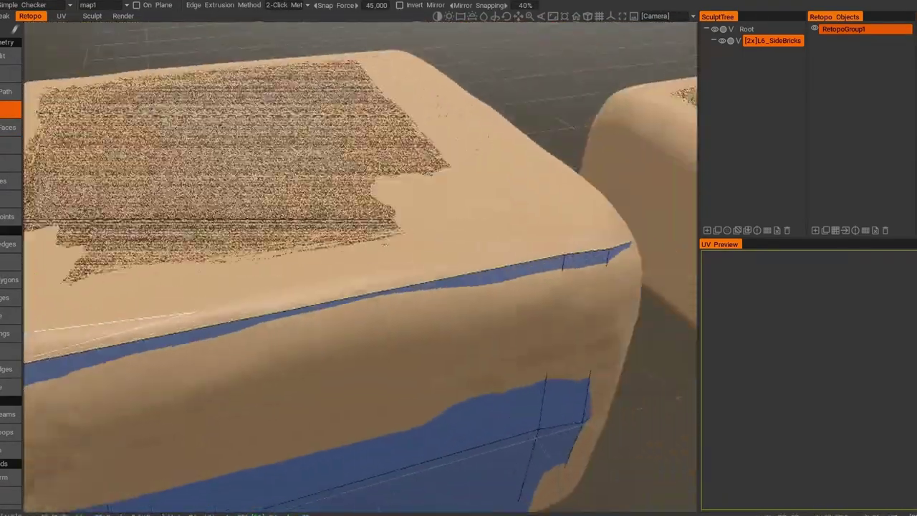
scroll(324, 340, up, 3)
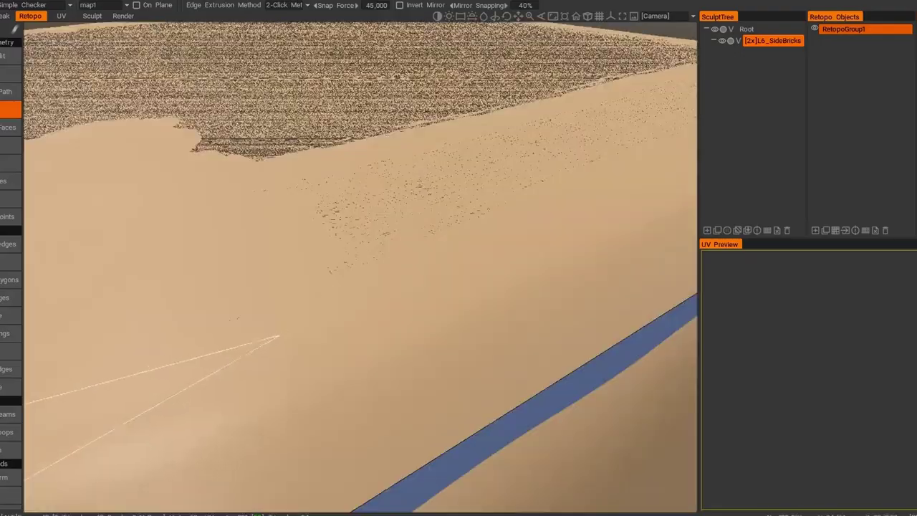
scroll(277, 333, down, 3)
alt+drag(276, 333, 301, 317)
scroll(412, 270, up, 3)
alt+drag(412, 271, 298, 331)
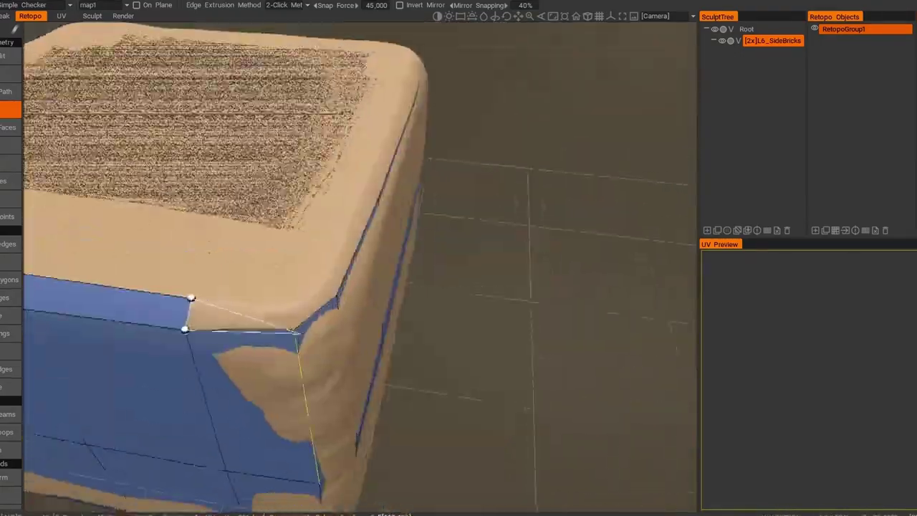
scroll(321, 279, down, 3)
alt+drag(321, 279, 339, 263)
scroll(338, 264, up, 3)
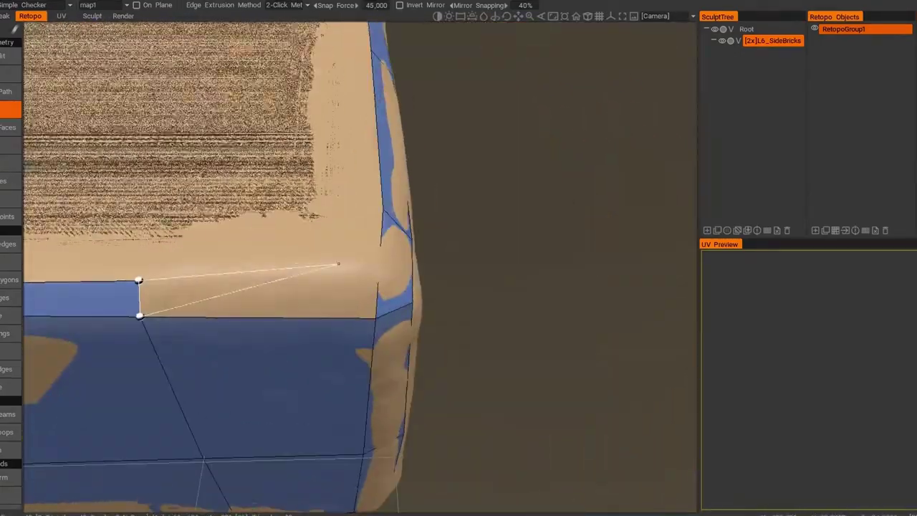
scroll(377, 213, down, 3)
alt+drag(377, 213, 573, 370)
scroll(573, 370, up, 2)
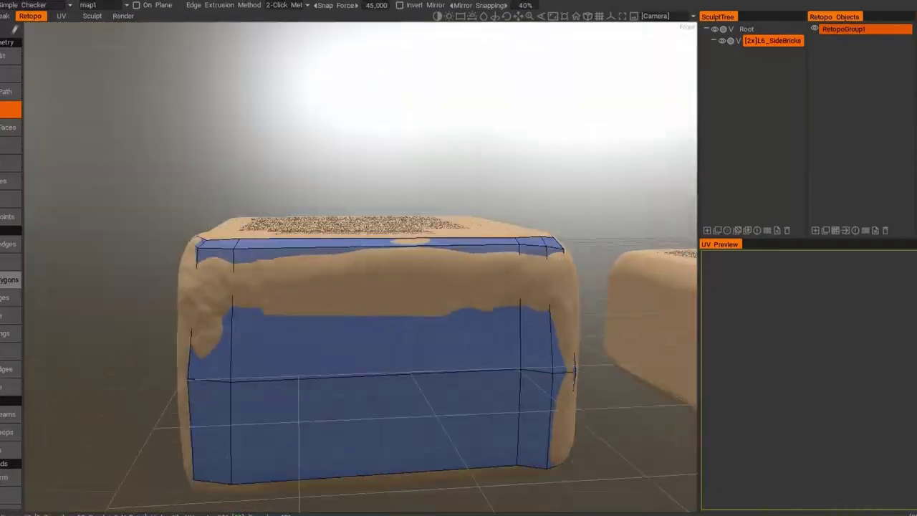
scroll(380, 296, down, 3)
alt+drag(381, 296, 409, 284)
scroll(408, 285, up, 3)
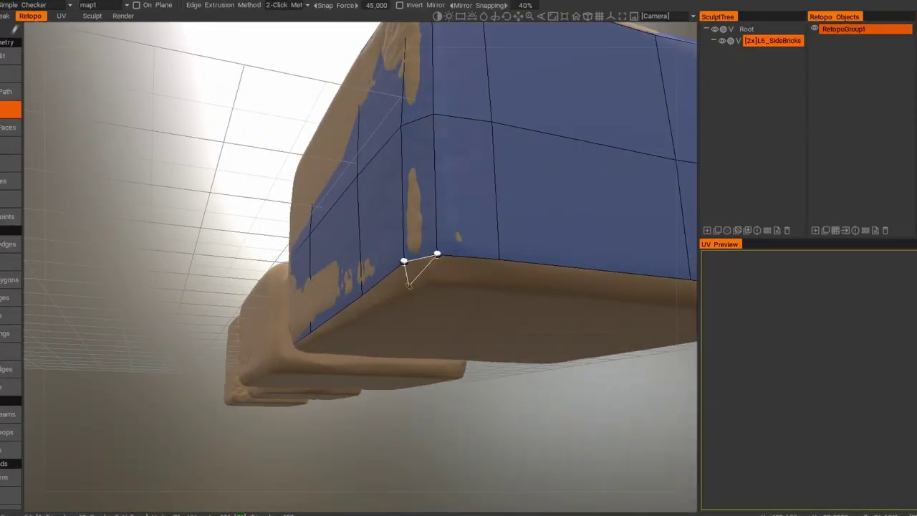
mouse_move(500, 259)
alt+mouse_down()
mouse_move(403, 337)
mouse_move(364, 332)
mouse_move(401, 337)
mouse_move(402, 361)
mouse_move(337, 362)
alt+mouse_up()
scroll(483, 344, down, 2)
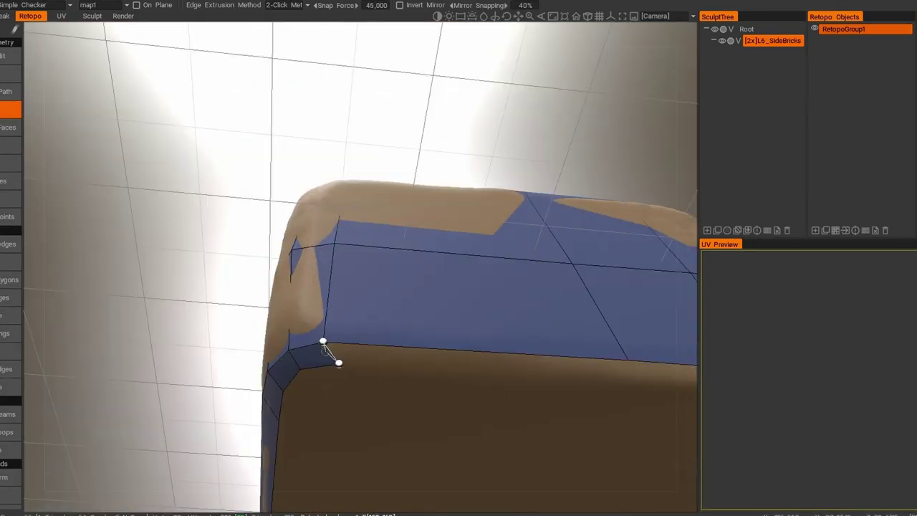
click(482, 322)
scroll(459, 367, up, 2)
Orbit around the second brick to check the new retopology quads from below and the sides.
mouse_move(458, 368)
alt+mouse_down()
mouse_move(360, 329)
mouse_move(275, 340)
mouse_move(247, 373)
alt+mouse_up()
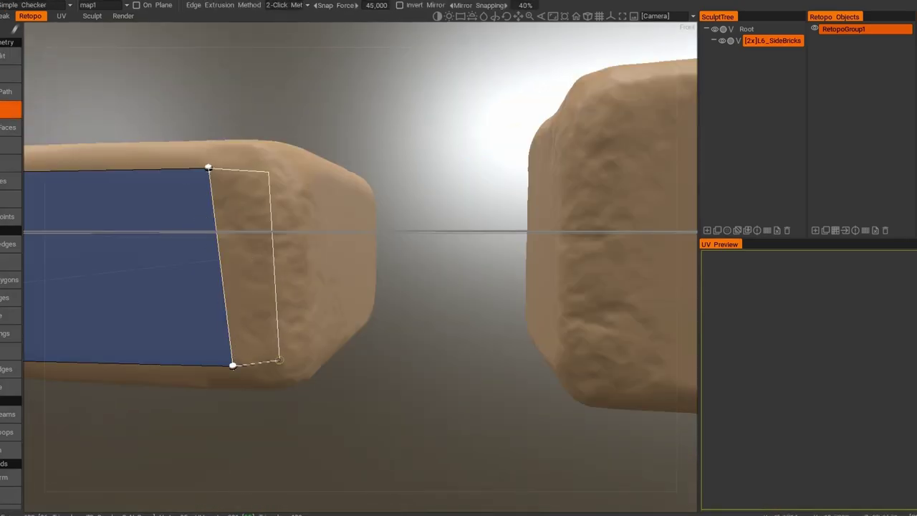
middle_drag(279, 359, 353, 275)
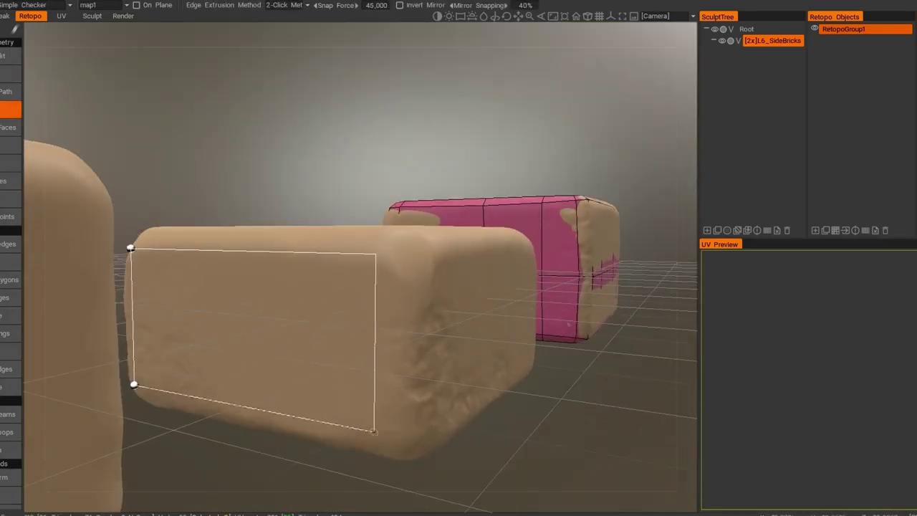
mouse_move(410, 440)
middle_down()
mouse_move(318, 372)
mouse_move(272, 358)
middle_up()
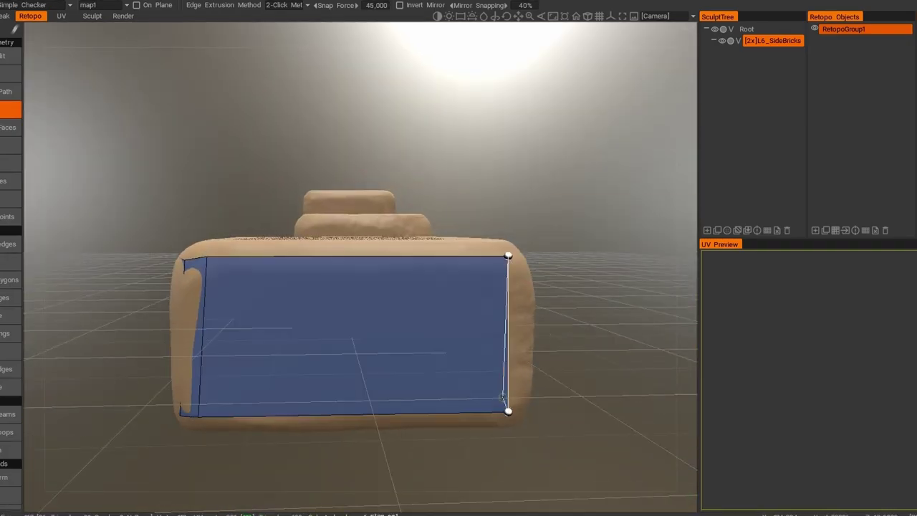
mouse_move(502, 398)
middle_down()
mouse_move(327, 297)
mouse_move(267, 352)
middle_up()
mouse_move(312, 427)
middle_down()
mouse_move(396, 411)
mouse_move(425, 210)
middle_up()
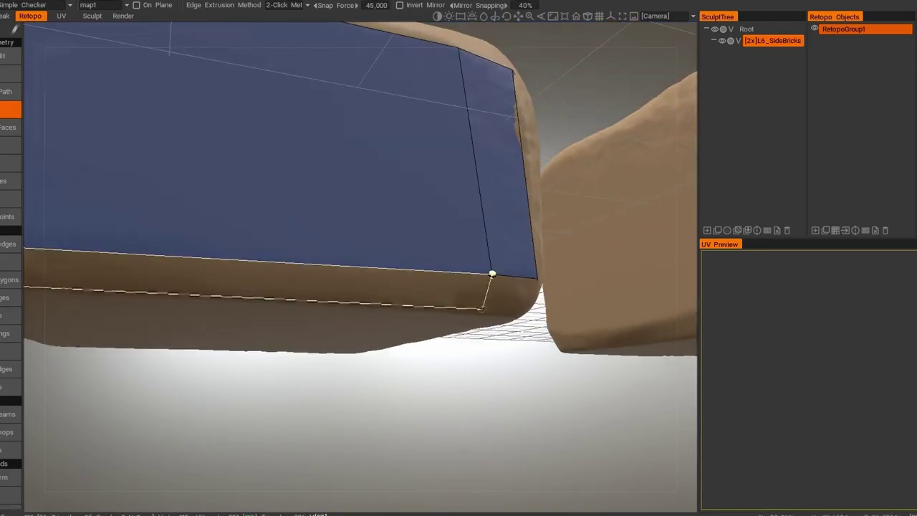
middle_drag(492, 274, 304, 238)
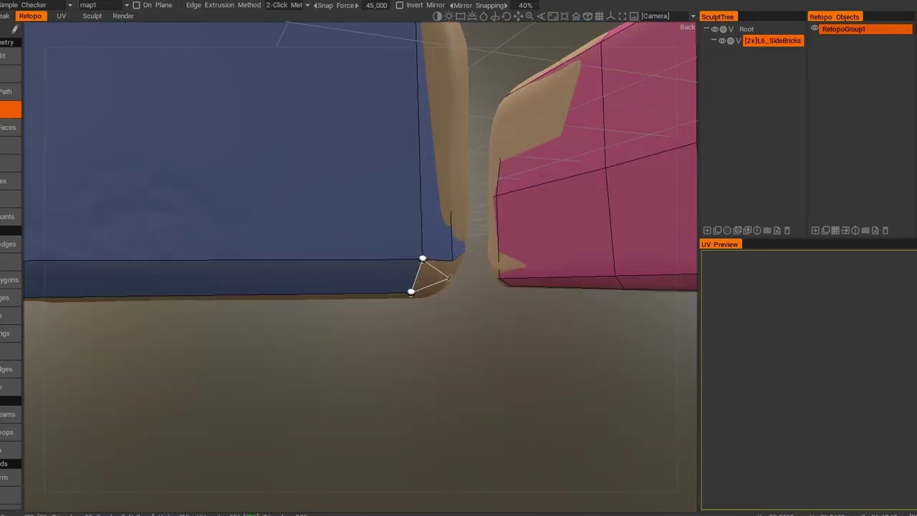
middle_drag(448, 277, 274, 265)
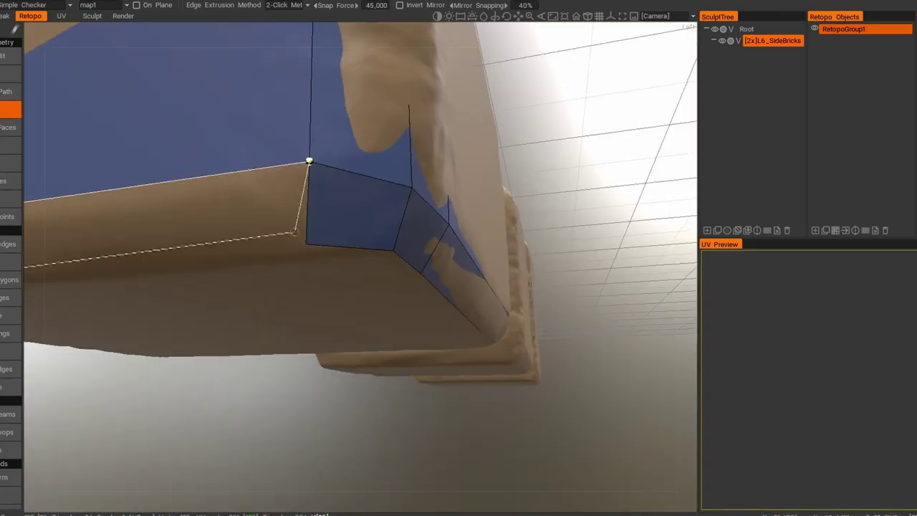
middle_drag(309, 161, 608, 328)
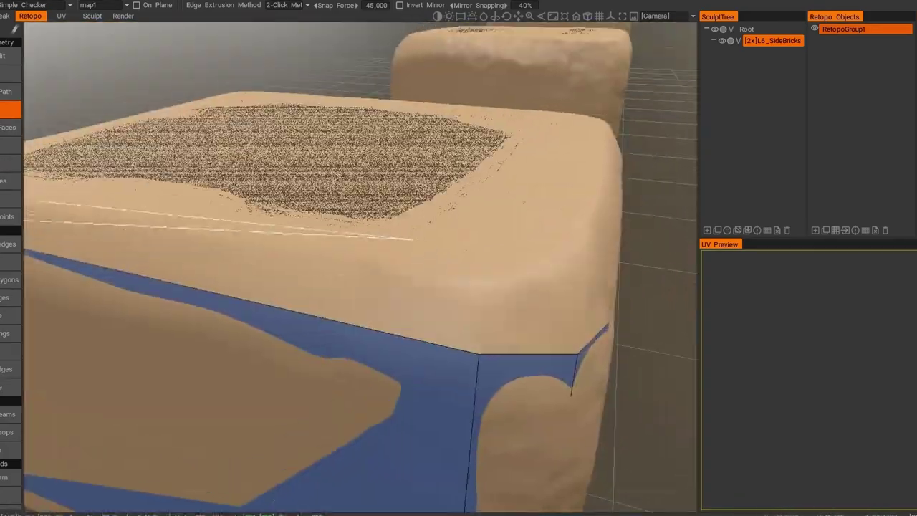
mouse_move(399, 235)
middle_down()
mouse_move(338, 220)
mouse_move(401, 272)
mouse_move(344, 265)
mouse_move(358, 286)
mouse_move(544, 268)
middle_up()
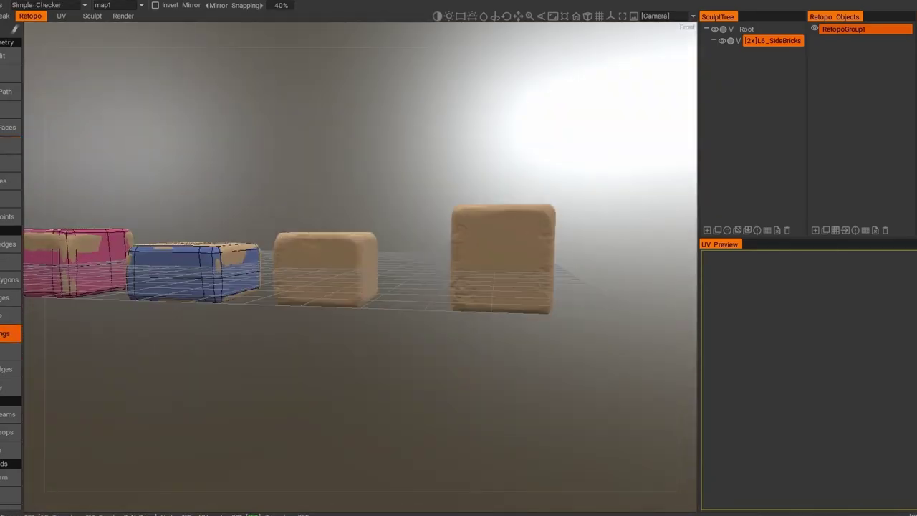
Wrap the middle L6_SideBricks block in green retopo faces by splitting and extruding edges around its bevelled corners.
click(11, 56)
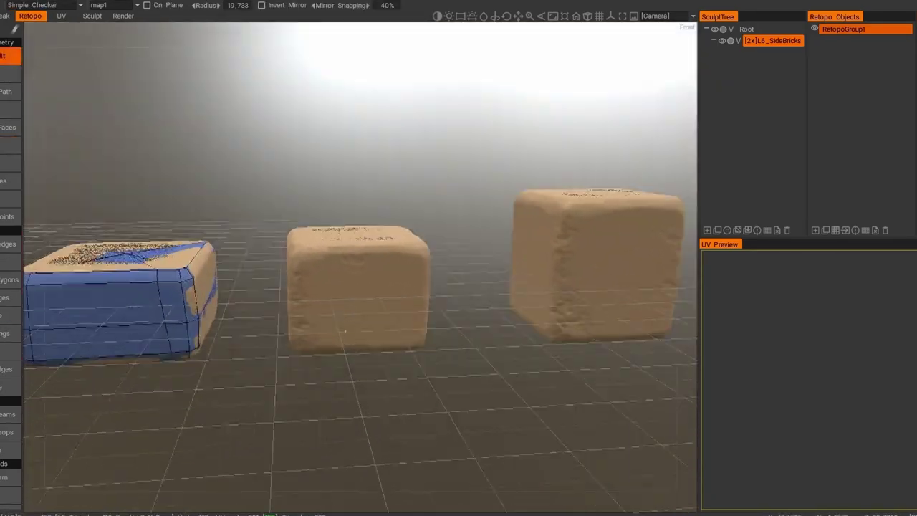
mouse_move(322, 272)
middle_down()
mouse_move(271, 246)
mouse_move(169, 271)
middle_up()
click(11, 109)
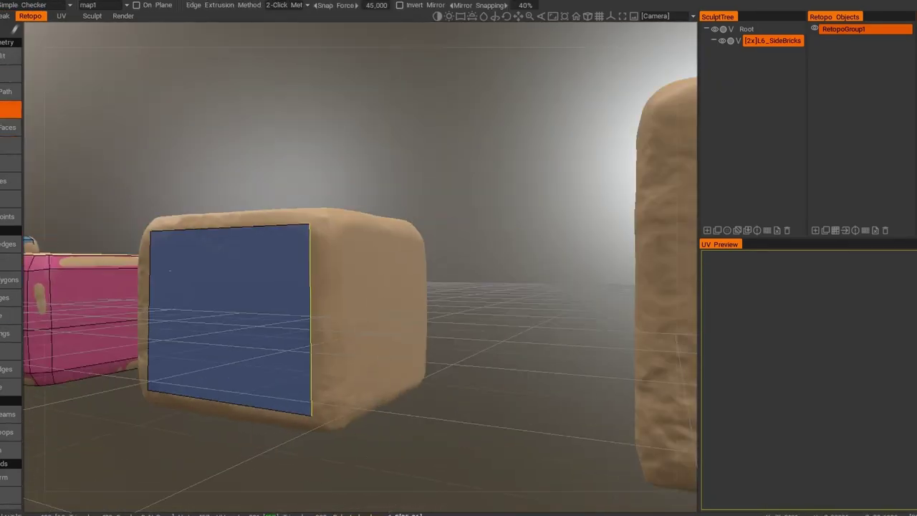
middle_drag(328, 409, 205, 281)
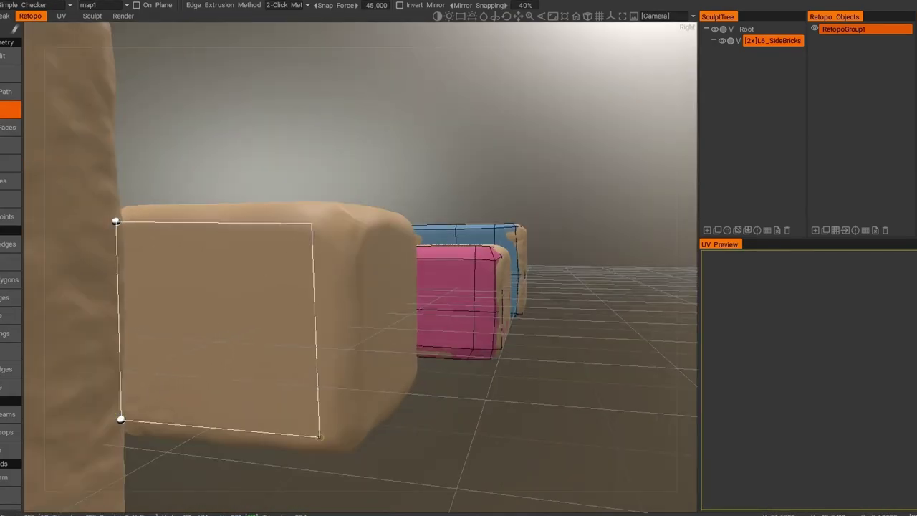
mouse_move(318, 436)
middle_down()
mouse_move(322, 278)
mouse_move(420, 328)
mouse_move(434, 211)
mouse_move(308, 419)
mouse_move(280, 128)
mouse_move(367, 94)
mouse_move(286, 94)
mouse_move(349, 166)
mouse_move(415, 381)
mouse_move(29, 317)
mouse_move(141, 302)
middle_up()
mouse_move(441, 326)
middle_down()
mouse_move(307, 205)
mouse_move(362, 260)
mouse_move(389, 256)
mouse_move(239, 303)
mouse_move(459, 286)
mouse_move(401, 293)
mouse_move(372, 272)
mouse_move(443, 314)
mouse_move(401, 301)
mouse_move(372, 315)
mouse_move(433, 349)
mouse_move(352, 301)
mouse_move(415, 265)
mouse_move(395, 247)
middle_up()
middle_drag(438, 323, 374, 318)
middle_drag(443, 290, 114, 301)
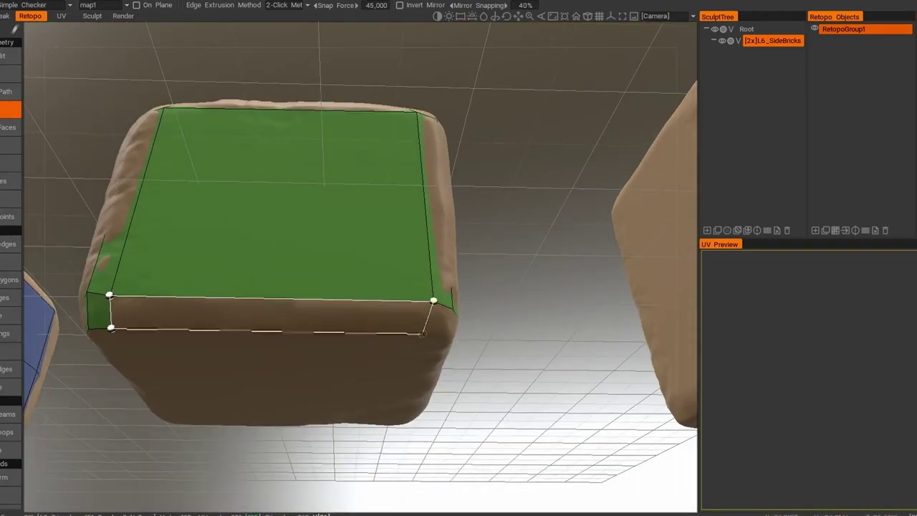
middle_drag(422, 333, 247, 148)
mouse_move(243, 208)
middle_down()
mouse_move(260, 282)
mouse_move(300, 308)
middle_up()
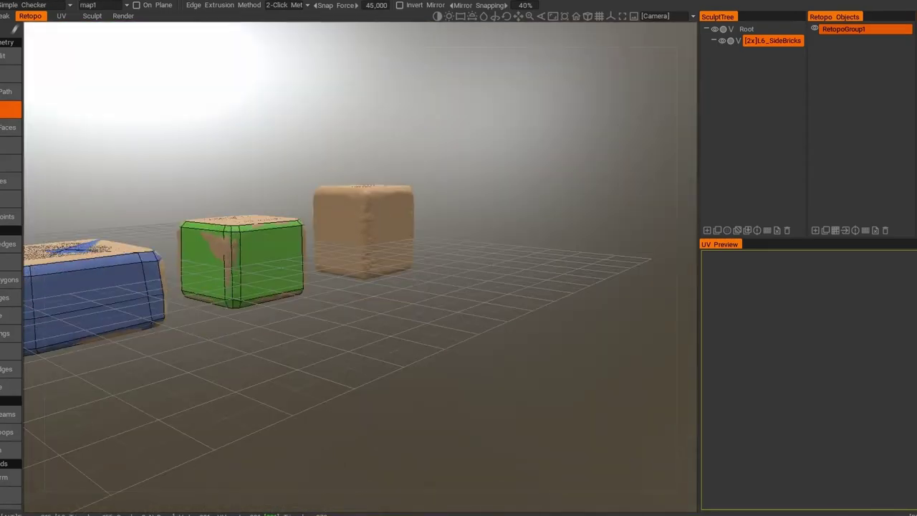
Lay the first blue quad face on the tan brick with the Quads retopo tool.
mouse_move(358, 286)
middle_down()
mouse_move(300, 215)
mouse_move(401, 272)
mouse_move(373, 344)
middle_up()
mouse_move(372, 301)
middle_down()
mouse_move(281, 231)
mouse_move(353, 223)
middle_up()
click(11, 56)
click(283, 232)
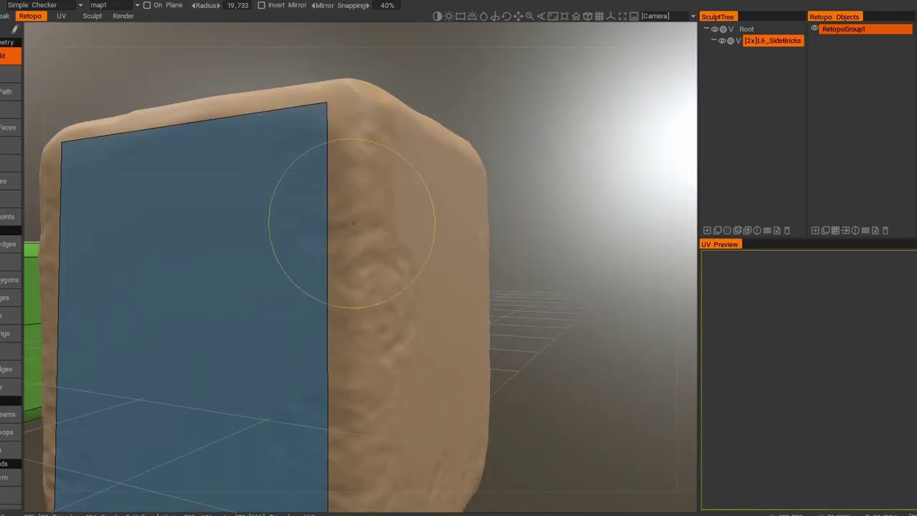
mouse_move(380, 188)
middle_down()
mouse_move(358, 215)
mouse_move(417, 167)
mouse_move(394, 170)
mouse_move(372, 286)
mouse_move(404, 335)
mouse_move(349, 296)
mouse_move(447, 327)
mouse_move(329, 358)
mouse_move(307, 218)
mouse_move(333, 88)
mouse_move(485, 180)
mouse_move(368, 93)
mouse_move(356, 52)
middle_up()
middle_drag(355, 402, 308, 92)
Extend the tan brick's retopo faces around its bottom corners and underside.
scroll(307, 92, down, 5)
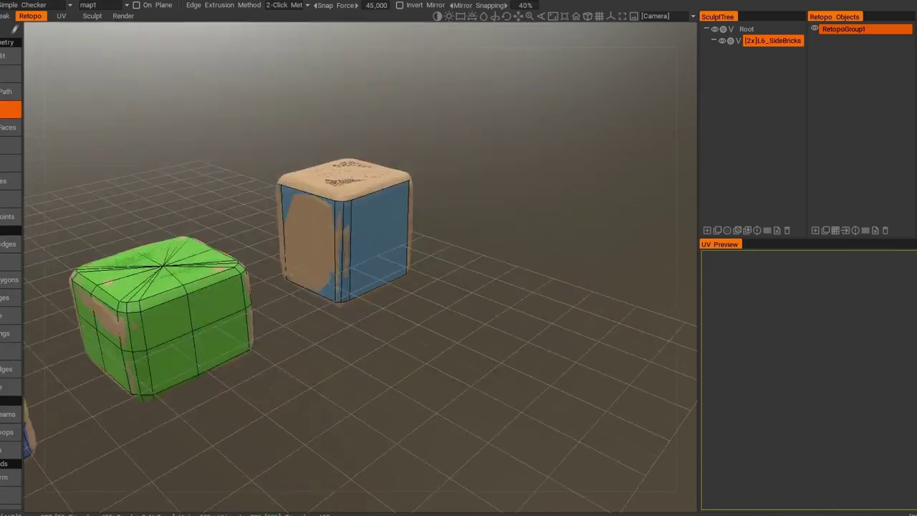
scroll(342, 205, up, 5)
middle_drag(342, 205, 343, 205)
mouse_move(415, 202)
middle_down()
mouse_move(485, 379)
mouse_move(275, 266)
mouse_move(352, 248)
middle_up()
scroll(465, 305, up, 3)
mouse_move(465, 305)
middle_down()
mouse_move(254, 213)
mouse_move(370, 251)
mouse_move(33, 307)
mouse_move(451, 326)
mouse_move(475, 250)
mouse_move(326, 267)
middle_up()
scroll(451, 326, down, 5)
scroll(326, 267, up, 5)
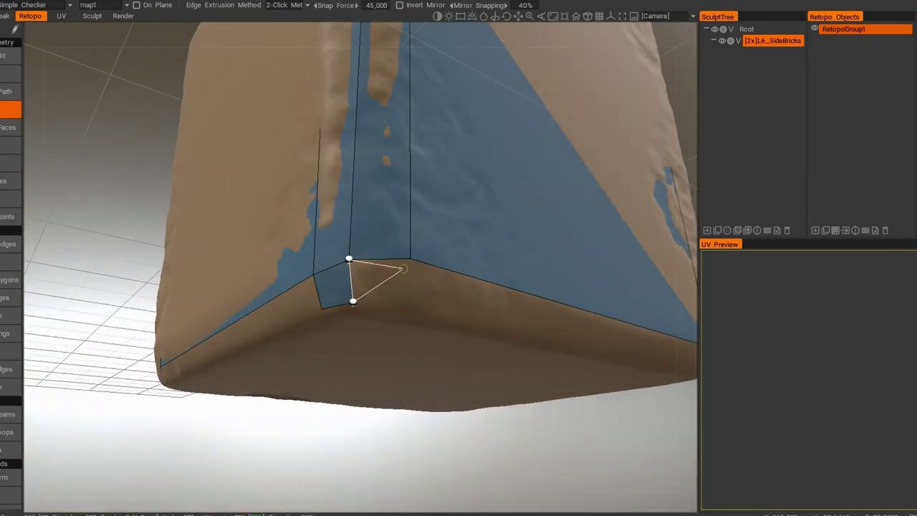
mouse_move(404, 269)
middle_down()
mouse_move(454, 250)
mouse_move(563, 322)
mouse_move(492, 358)
mouse_move(358, 318)
mouse_move(378, 319)
mouse_move(136, 303)
middle_up()
mouse_move(256, 340)
middle_down()
mouse_move(368, 372)
mouse_move(450, 348)
mouse_move(342, 288)
mouse_move(430, 214)
middle_up()
click(11, 146)
middle_drag(358, 286, 401, 272)
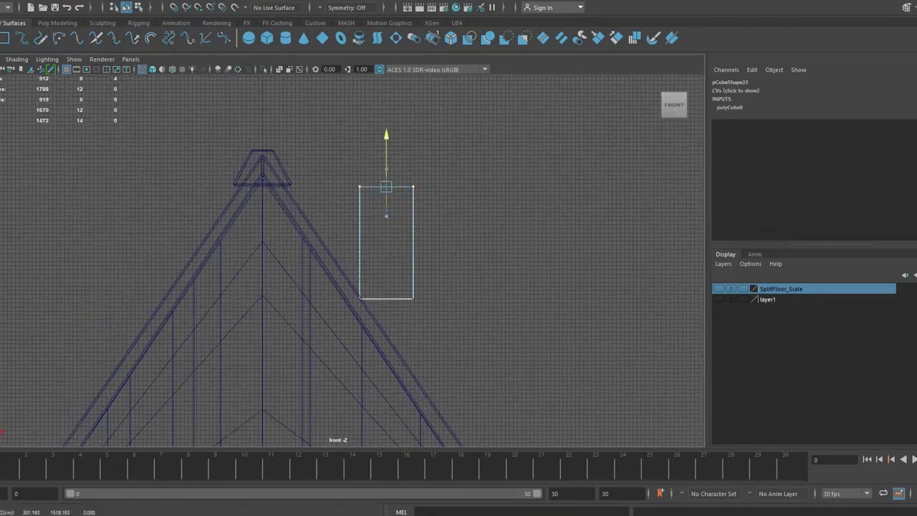
Bevel the edges of the chimney block pCube40 on the roof.
key(space)
key(space)
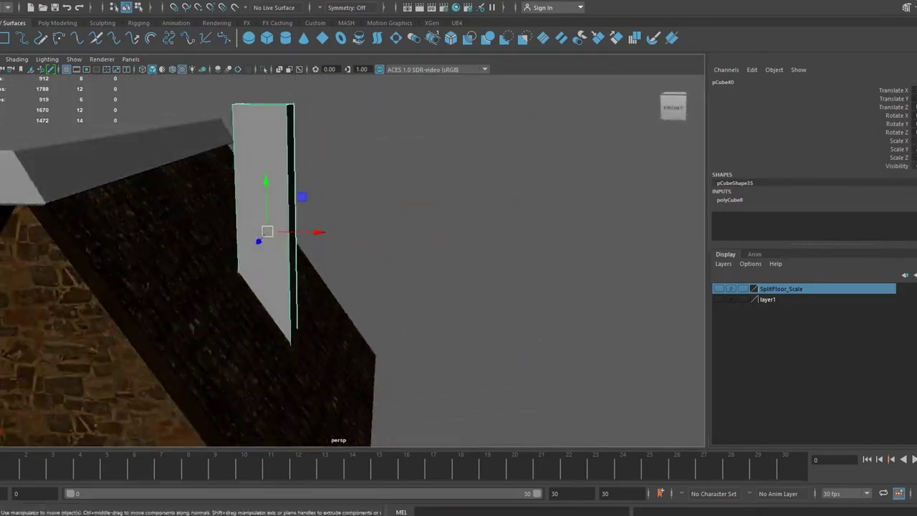
right_click(343, 126)
right_drag(343, 126, 393, 111)
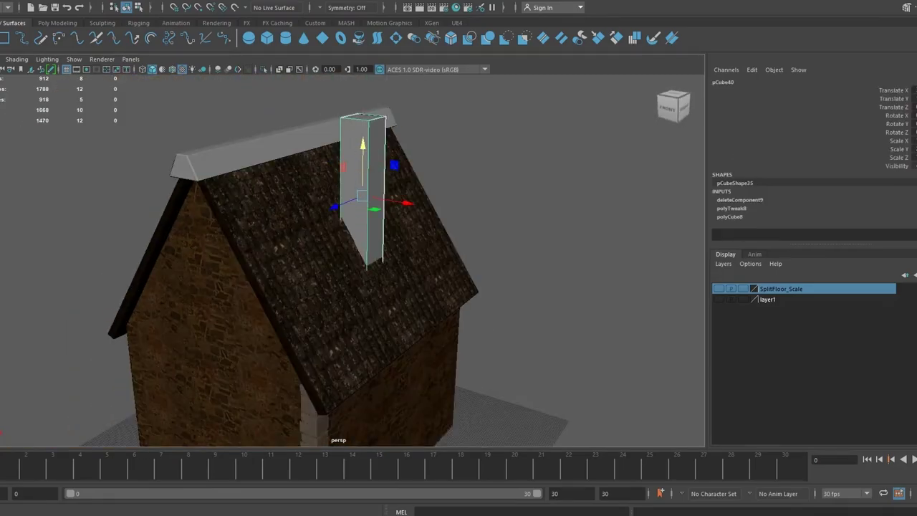
click(215, 30)
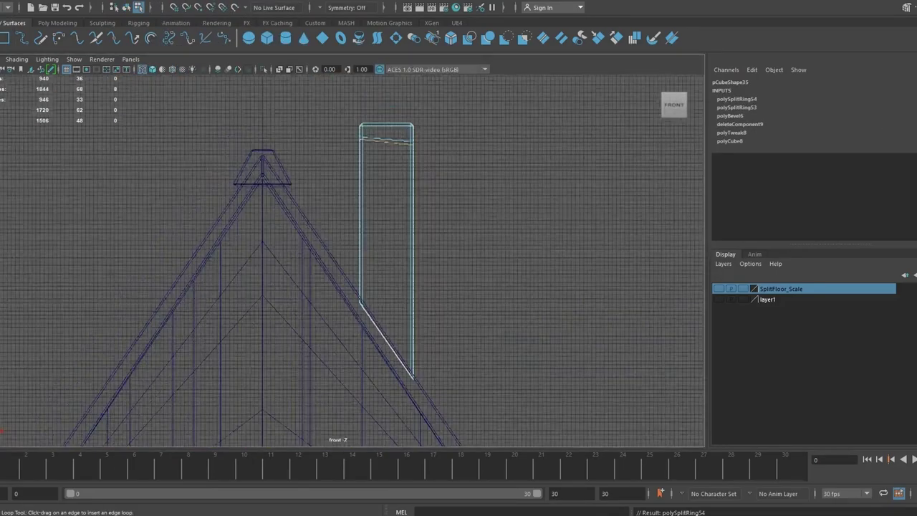
drag(283, 276, 514, 323)
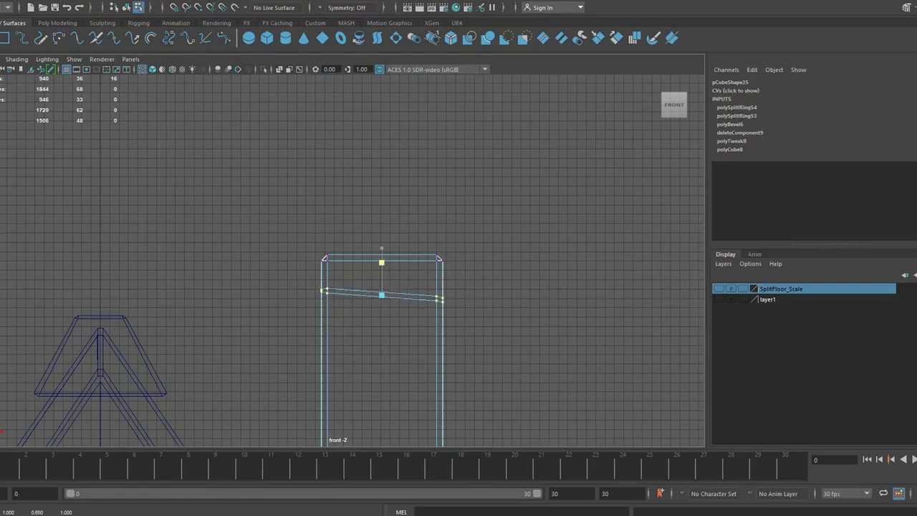
scroll(389, 308, up, 2)
scroll(389, 308, down, 1)
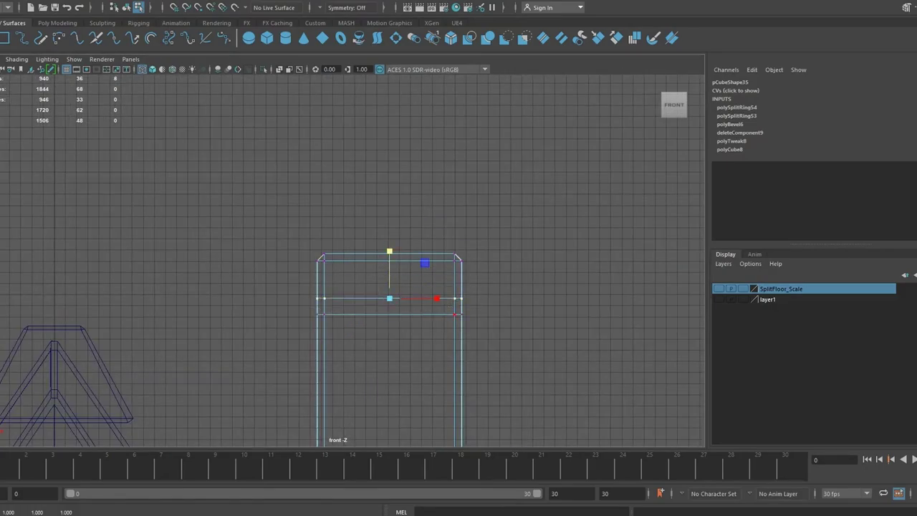
Soften the edges of the chimney's layered cap and check it in perspective and front views.
key(space)
key(space)
shift+right_drag(186, 205, 179, 451)
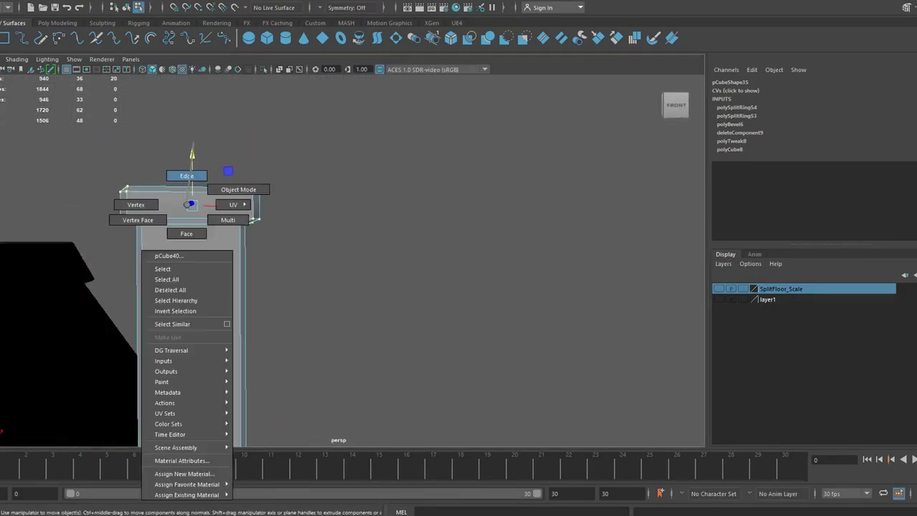
key(space)
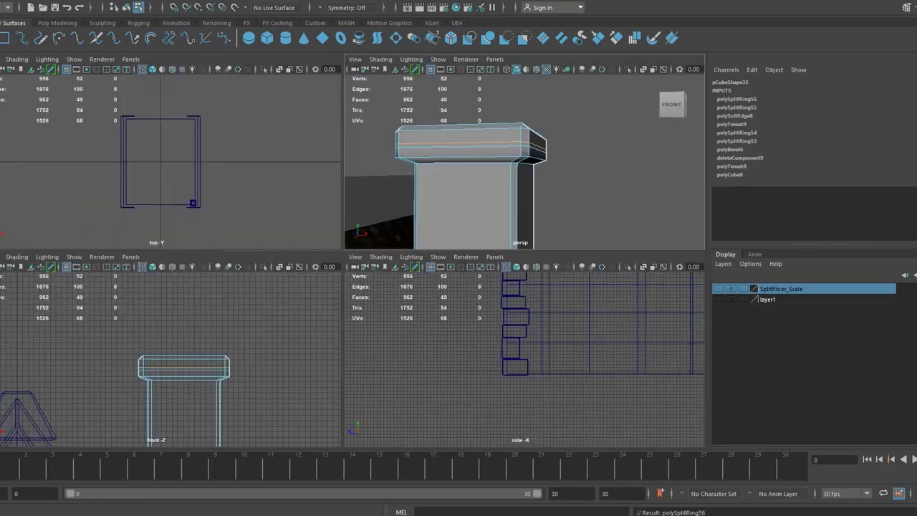
key(space)
key(ctrl+z)
key(space)
key(space)
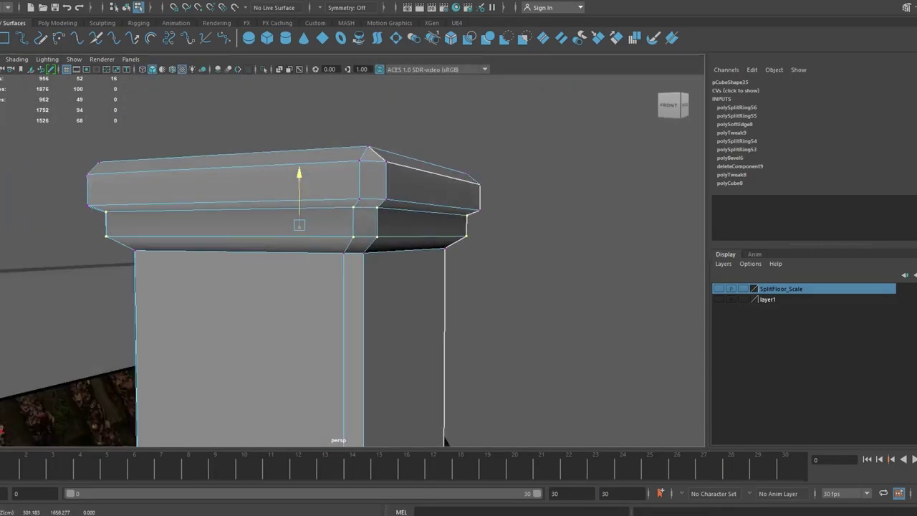
key(F8)
key(shift+z)
key(shift+z)
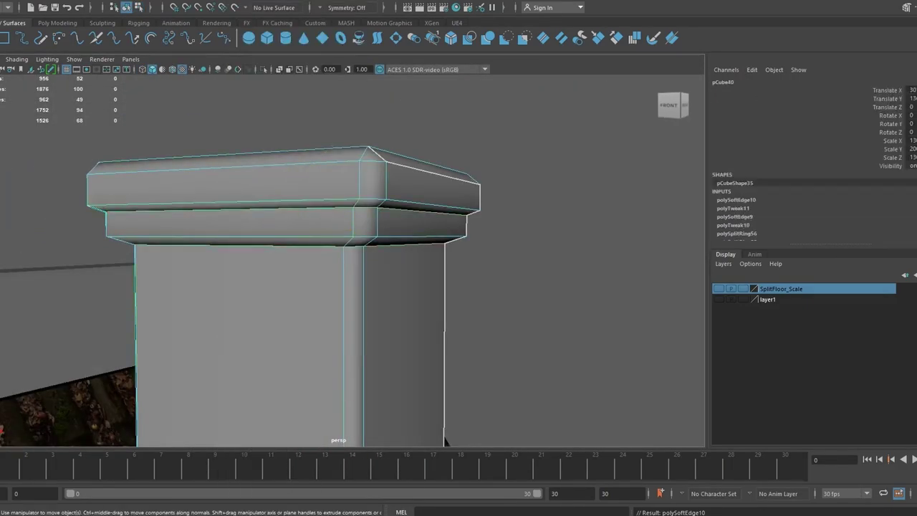
key(shift+z)
key(shift+z)
key(space)
key(space)
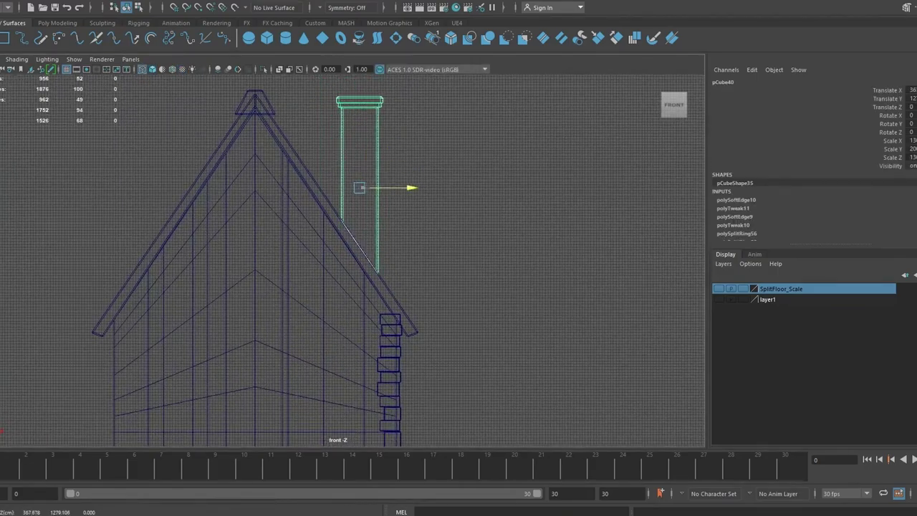
key(F8)
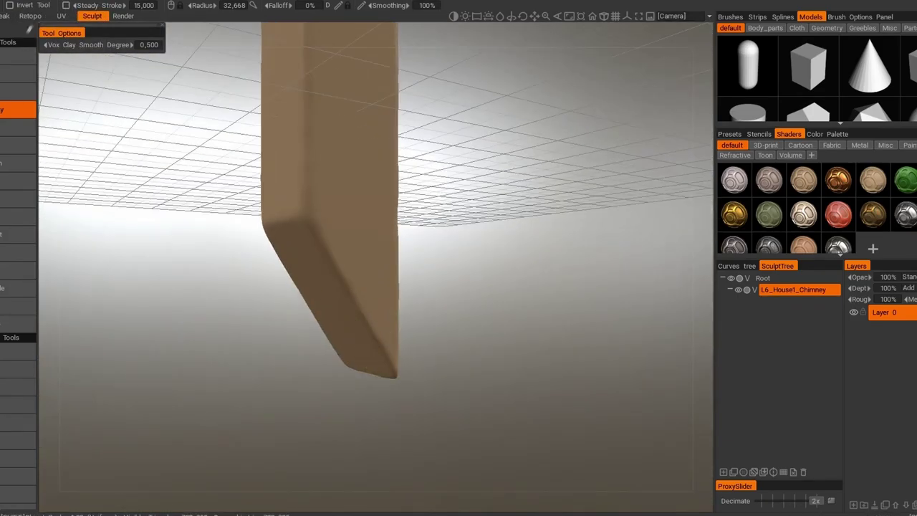
Resample the chimney with a value of 16 and scrape wear beneath its cap.
text(16)
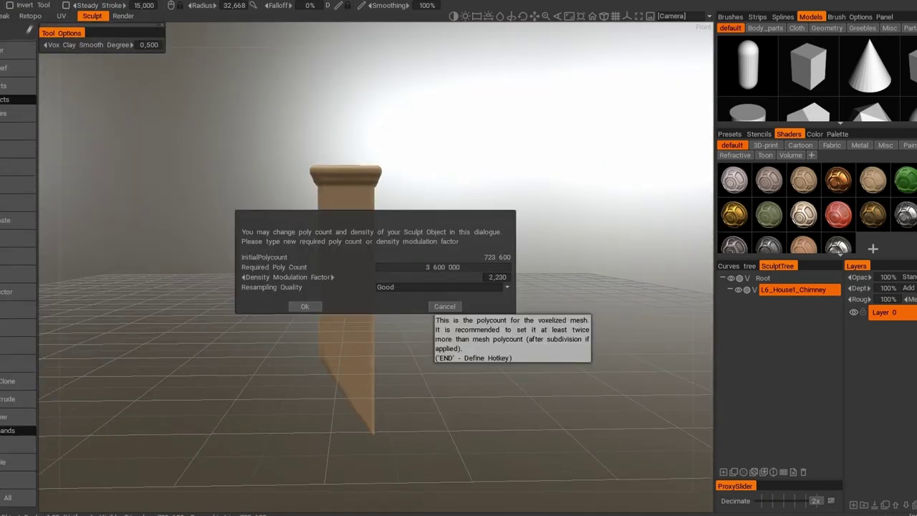
key(Return)
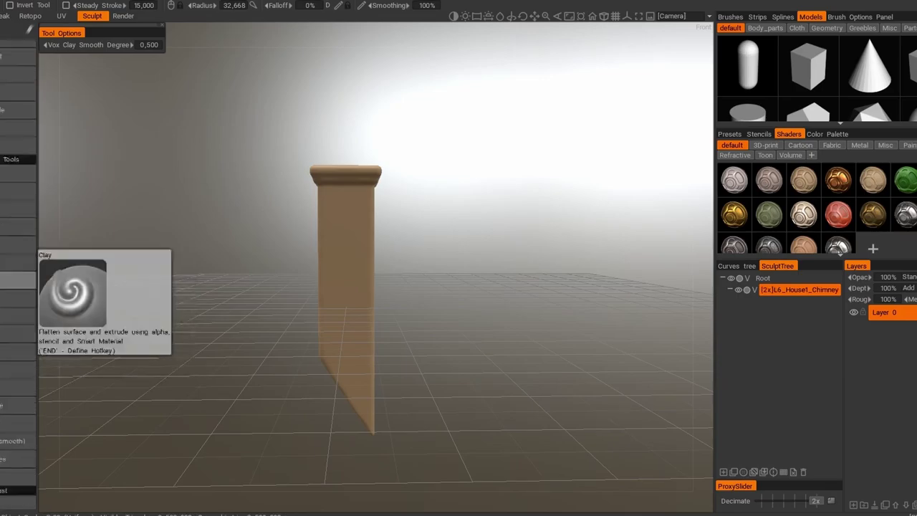
click(18, 269)
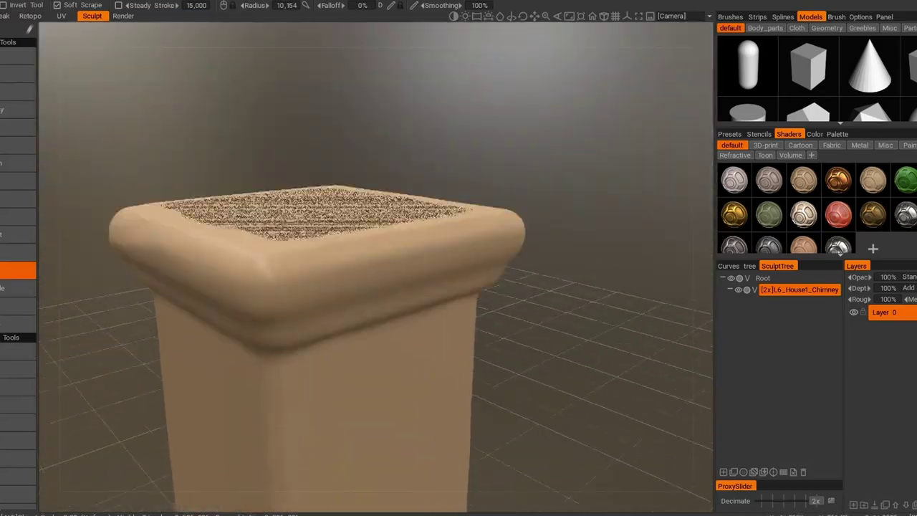
alt+drag(310, 207, 385, 328)
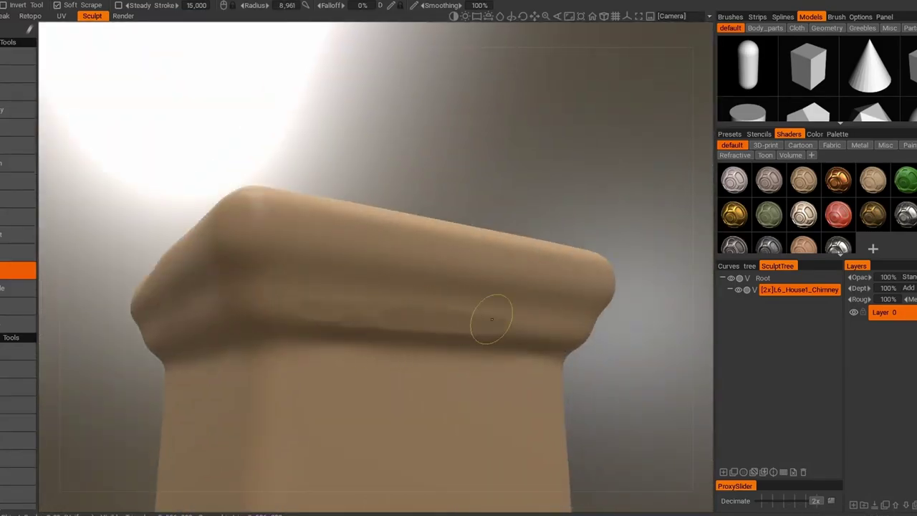
scroll(367, 328, down, 3)
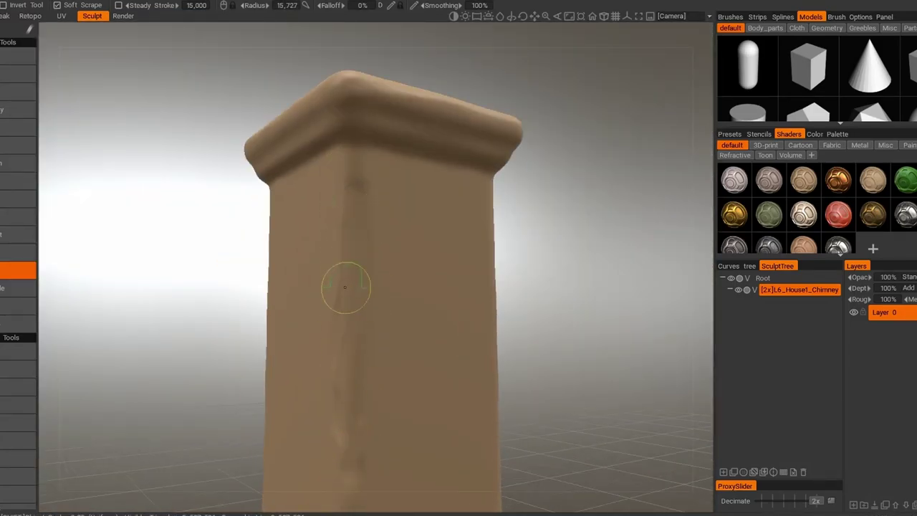
scroll(360, 443, down, 2)
scroll(415, 401, up, 5)
scroll(473, 363, up, 2)
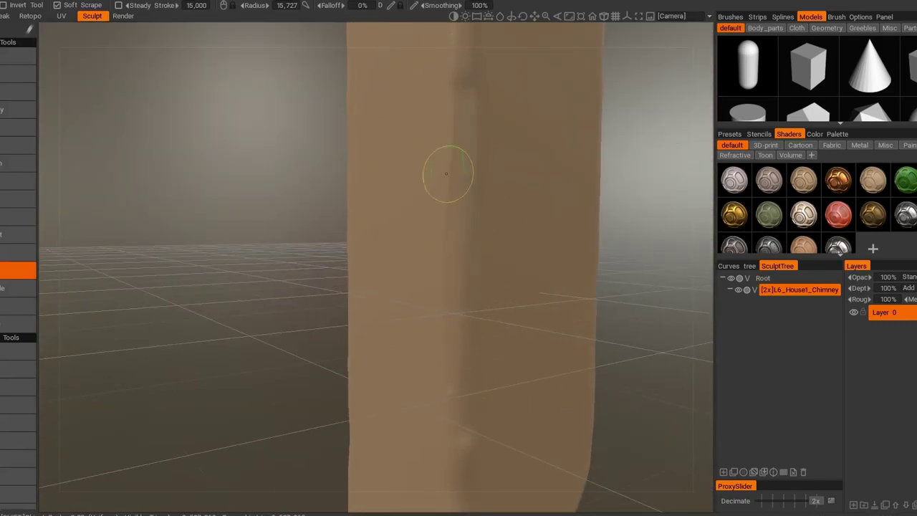
scroll(452, 440, down, 2)
scroll(376, 80, up, 3)
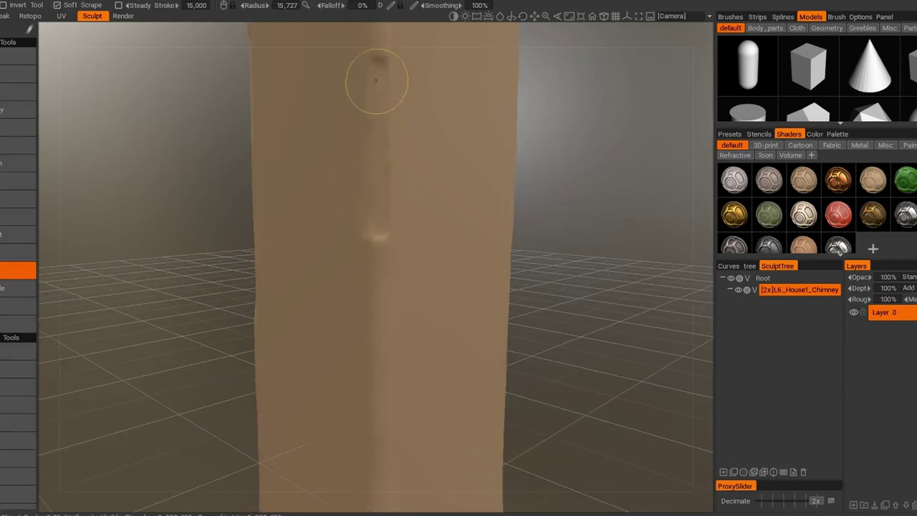
scroll(389, 305, down, 2)
scroll(386, 89, up, 2)
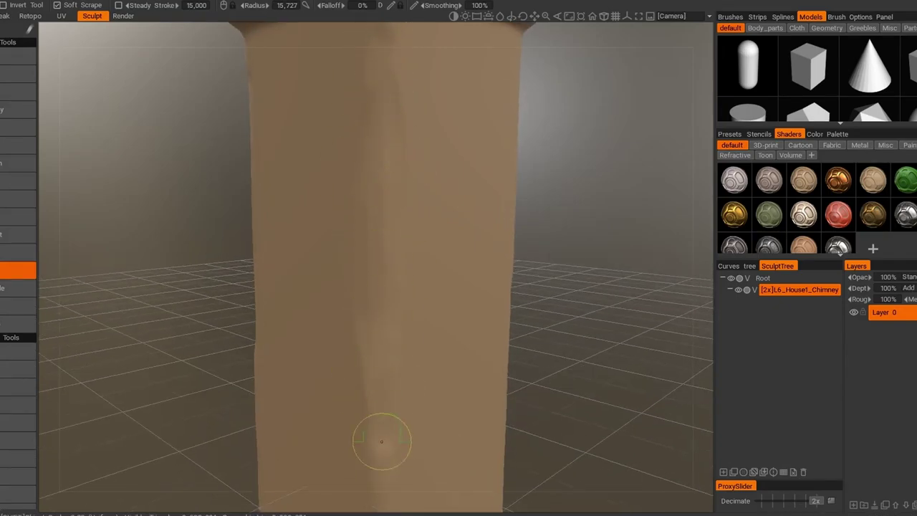
Smooth the chimney's front face with the Vox Clay brush and review the whole column.
alt+drag(381, 441, 335, 257)
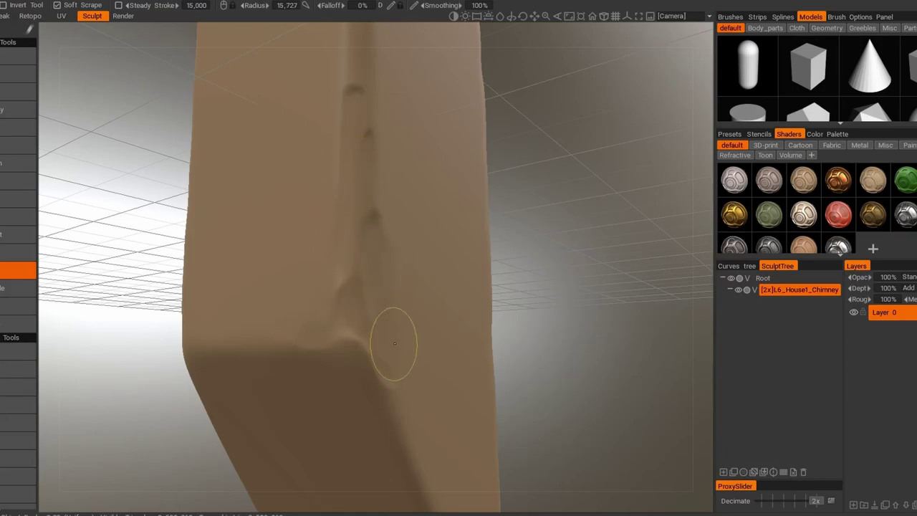
alt+drag(360, 351, 320, 256)
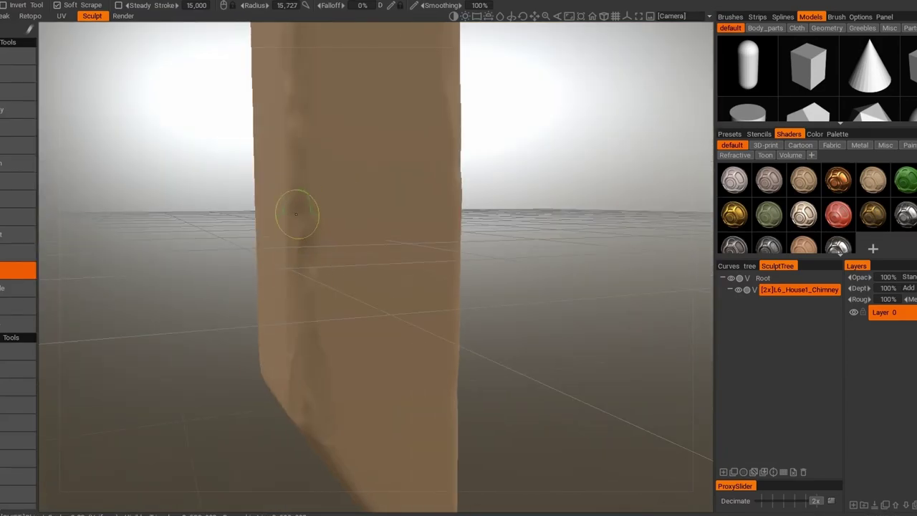
scroll(320, 245, down, 5)
click(18, 108)
scroll(420, 317, up, 5)
scroll(388, 326, up, 3)
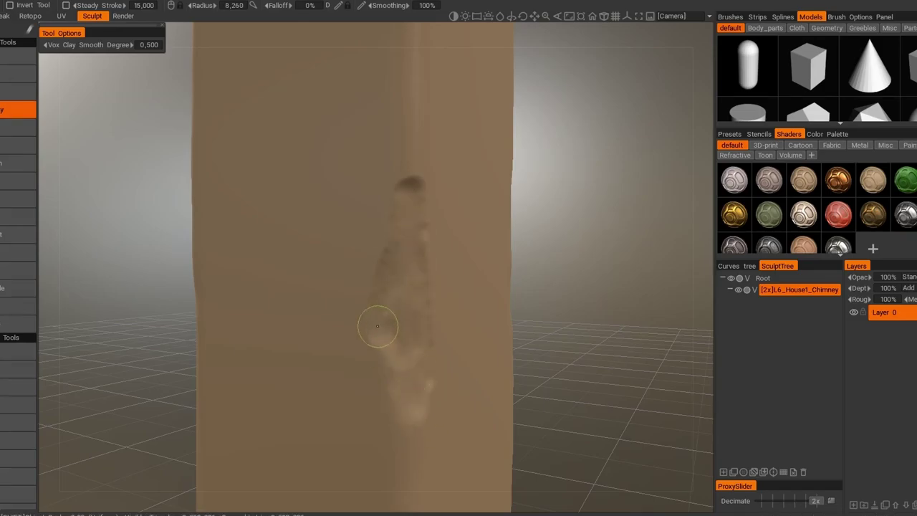
scroll(404, 198, down, 5)
alt+drag(404, 199, 344, 215)
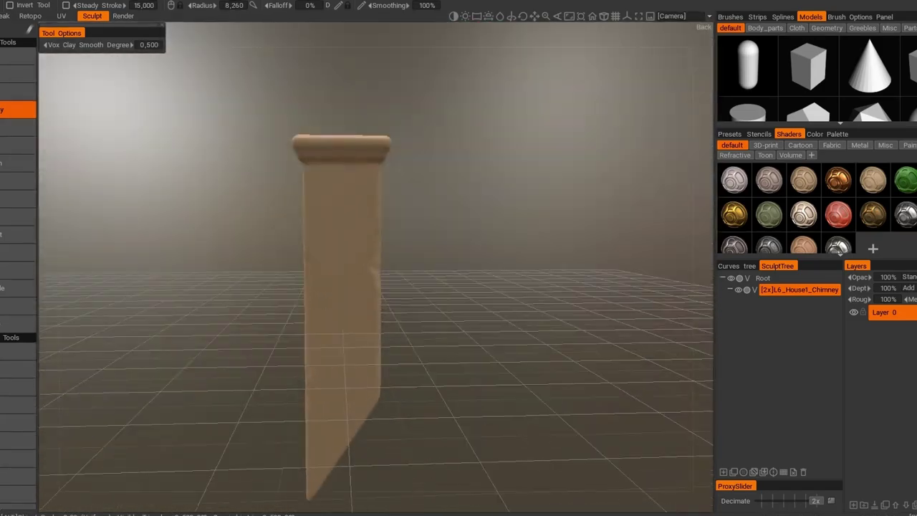
In the Retopo room, select the Quads tool with the chimney framed at an angle.
click(30, 16)
alt+drag(337, 322, 351, 358)
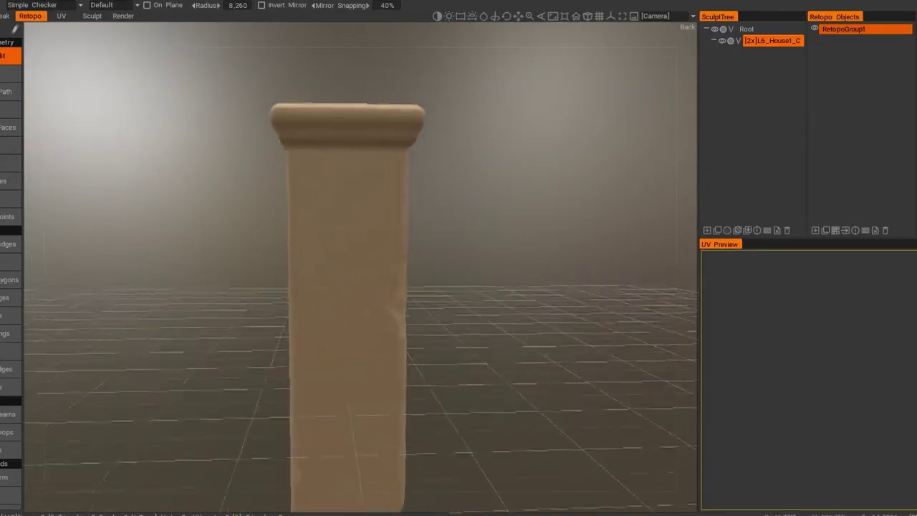
scroll(352, 373, up, 2)
scroll(351, 396, up, 4)
scroll(352, 395, down, 5)
mouse_move(352, 395)
alt+mouse_down()
mouse_move(300, 401)
mouse_move(205, 246)
alt+mouse_up()
click(10, 109)
scroll(266, 412, up, 3)
scroll(204, 246, down, 3)
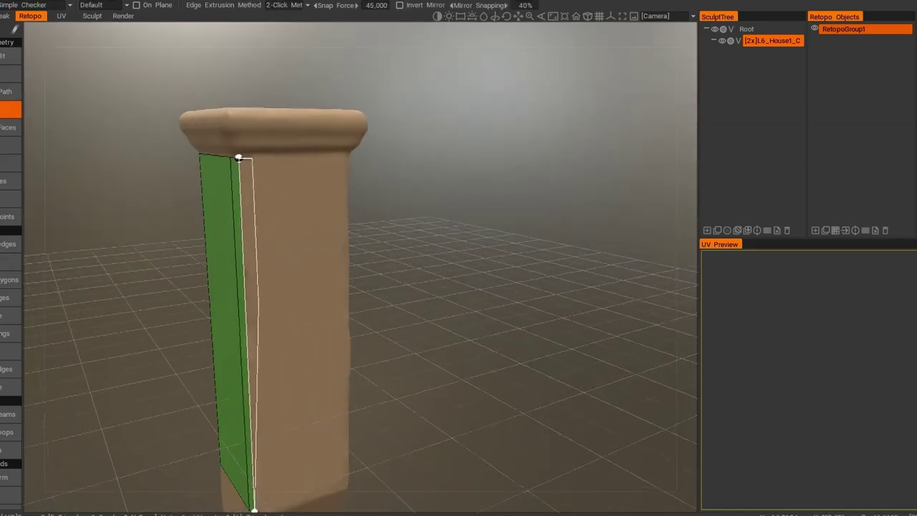
Place green retopo quads along the chimney shaft's left side.
mouse_move(239, 287)
alt+mouse_down()
mouse_move(301, 298)
mouse_move(272, 272)
alt+mouse_up()
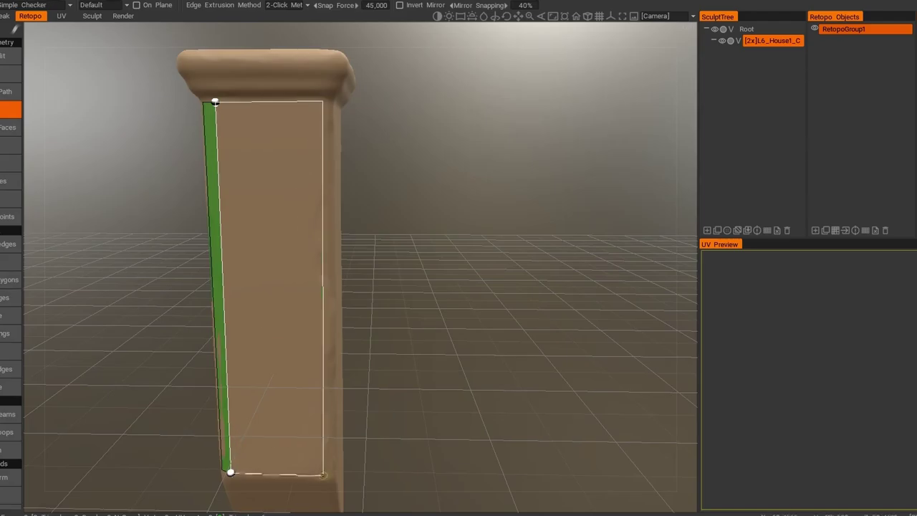
alt+drag(215, 102, 208, 105)
alt+drag(287, 286, 308, 272)
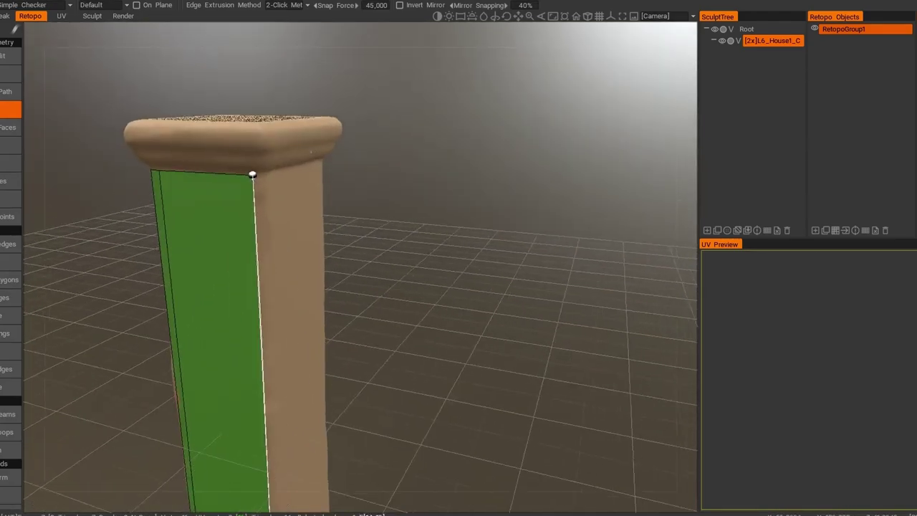
mouse_move(358, 286)
alt+mouse_down()
mouse_move(343, 272)
mouse_move(365, 269)
mouse_move(351, 265)
mouse_move(362, 269)
mouse_move(313, 296)
alt+mouse_up()
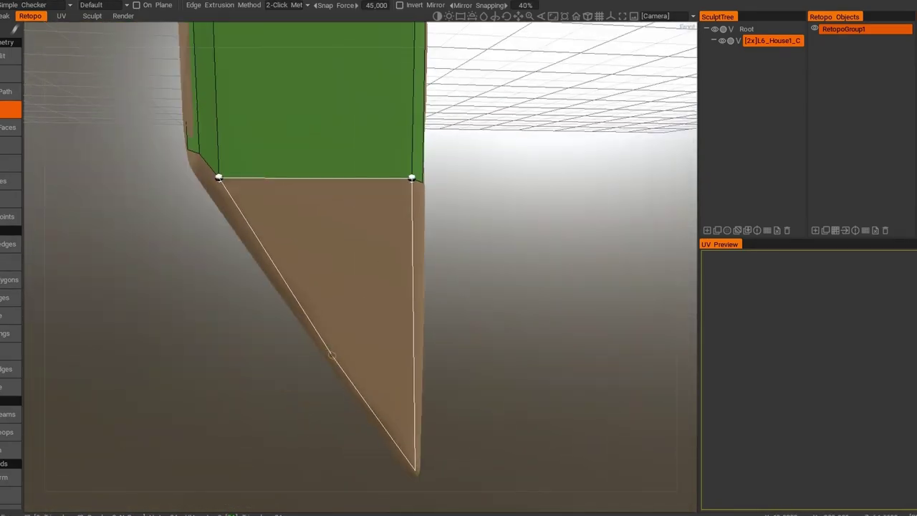
click(313, 296)
Extend the retopo faces down the shaft to the chimney base and check the underside.
alt+drag(313, 172, 295, 173)
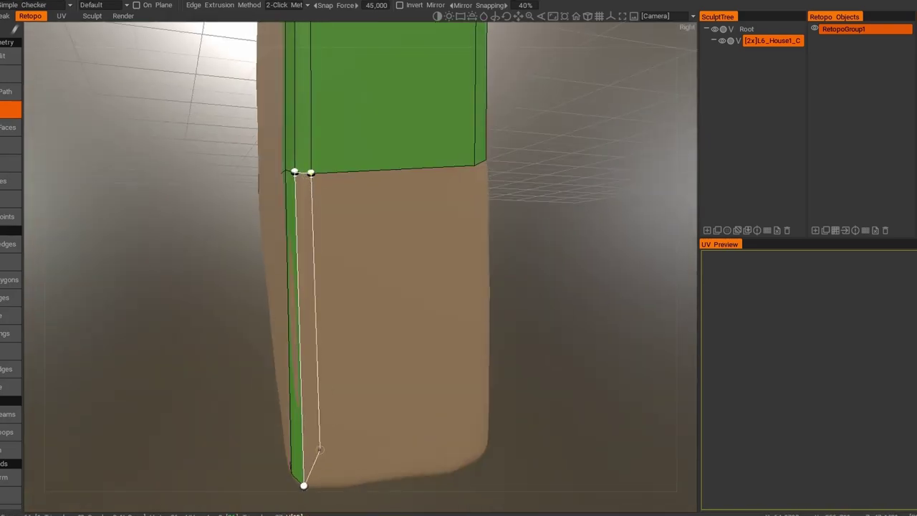
alt+drag(320, 449, 363, 200)
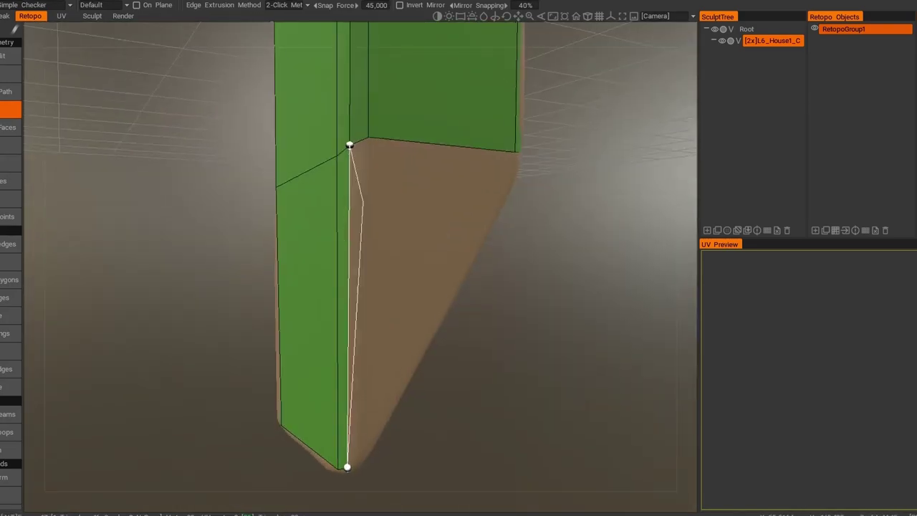
alt+drag(361, 462, 330, 262)
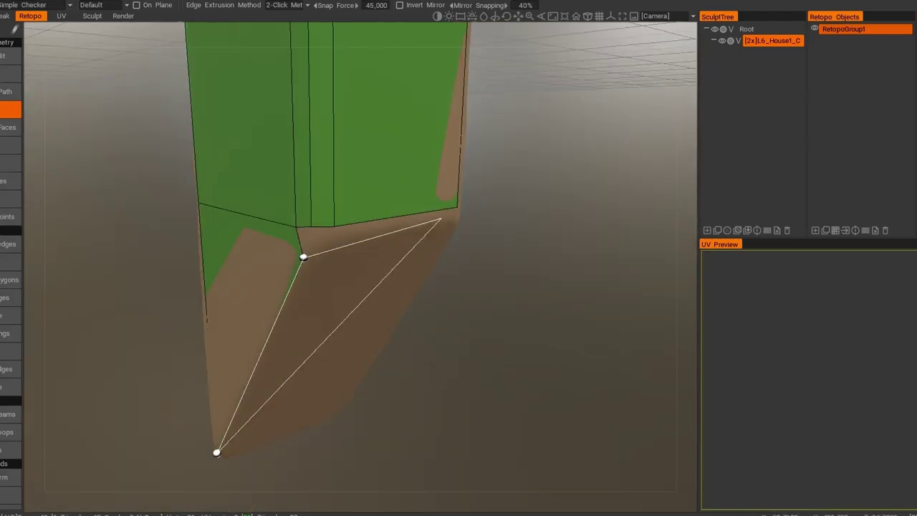
alt+drag(480, 243, 374, 282)
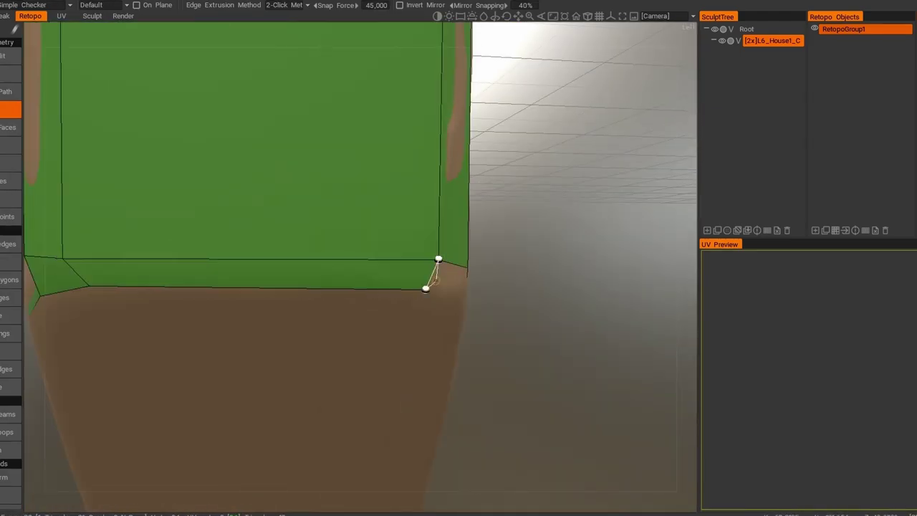
mouse_move(434, 278)
alt+mouse_down()
mouse_move(325, 156)
mouse_move(300, 342)
alt+mouse_up()
alt+drag(380, 226, 343, 179)
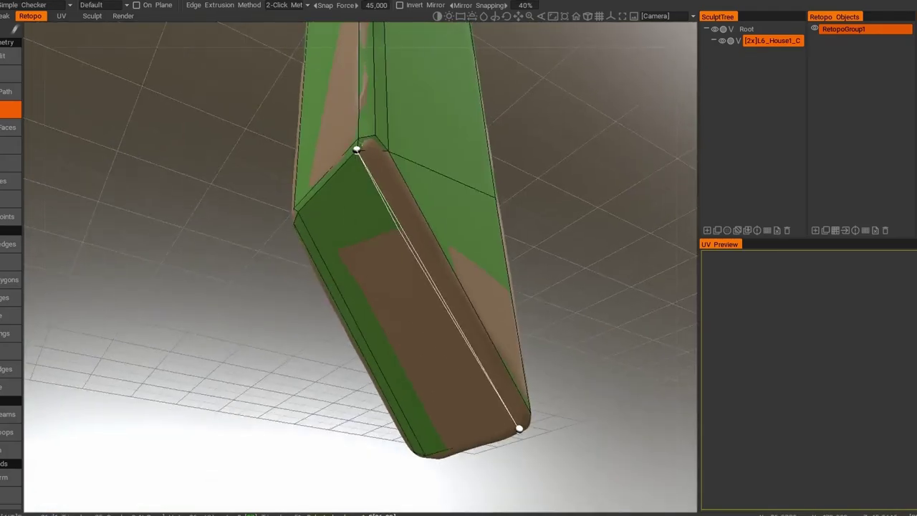
mouse_move(411, 438)
alt+mouse_down()
mouse_move(373, 322)
mouse_move(308, 197)
mouse_move(343, 193)
mouse_move(373, 287)
mouse_move(401, 301)
alt+mouse_up()
scroll(308, 198, up, 5)
Ring the chimney cap's sides and top rim with green retopo quads, corner by corner.
alt+drag(536, 235, 521, 246)
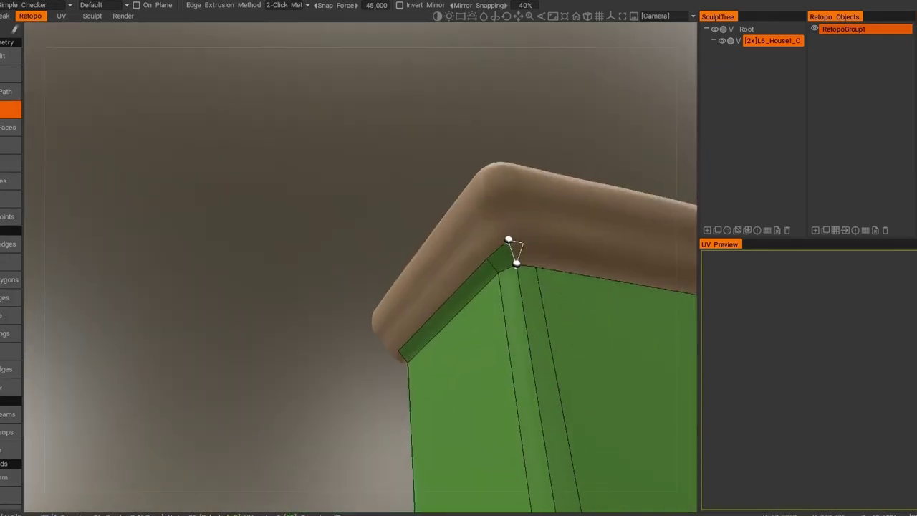
mouse_move(582, 266)
alt+mouse_down()
mouse_move(324, 171)
mouse_move(372, 292)
mouse_move(205, 291)
mouse_move(300, 159)
mouse_move(543, 196)
mouse_move(410, 249)
alt+mouse_up()
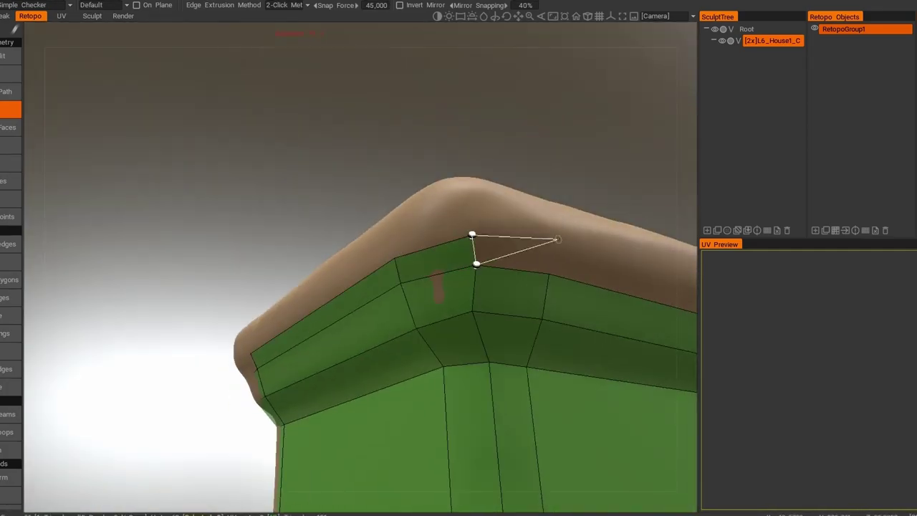
mouse_move(557, 239)
alt+mouse_down()
mouse_move(226, 256)
mouse_move(414, 341)
mouse_move(211, 313)
mouse_move(258, 301)
alt+mouse_up()
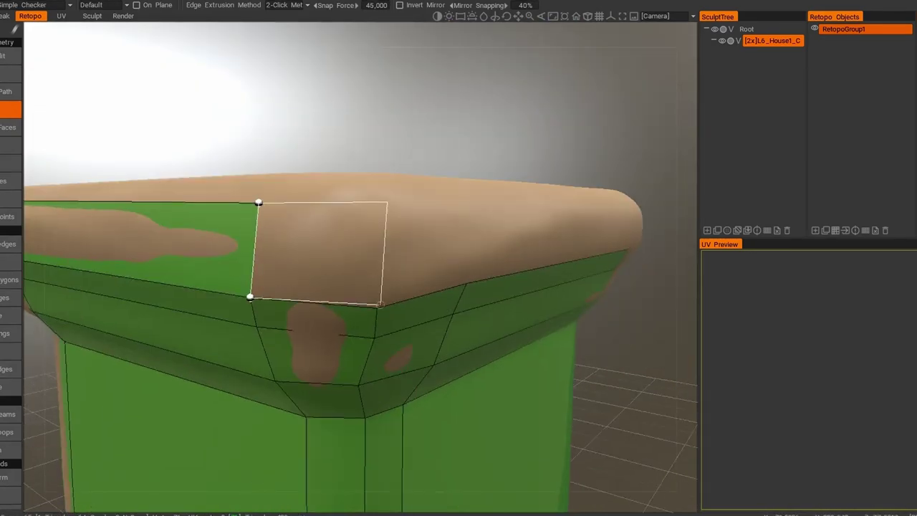
mouse_move(380, 304)
alt+mouse_down()
mouse_move(335, 179)
mouse_move(411, 254)
mouse_move(344, 215)
mouse_move(373, 236)
mouse_move(358, 258)
mouse_move(308, 200)
mouse_move(344, 229)
mouse_move(354, 290)
mouse_move(492, 340)
alt+mouse_up()
Apply the custom L6_Brick1 smart material to the chimney and set its Degree to 0.6.
click(7, 333)
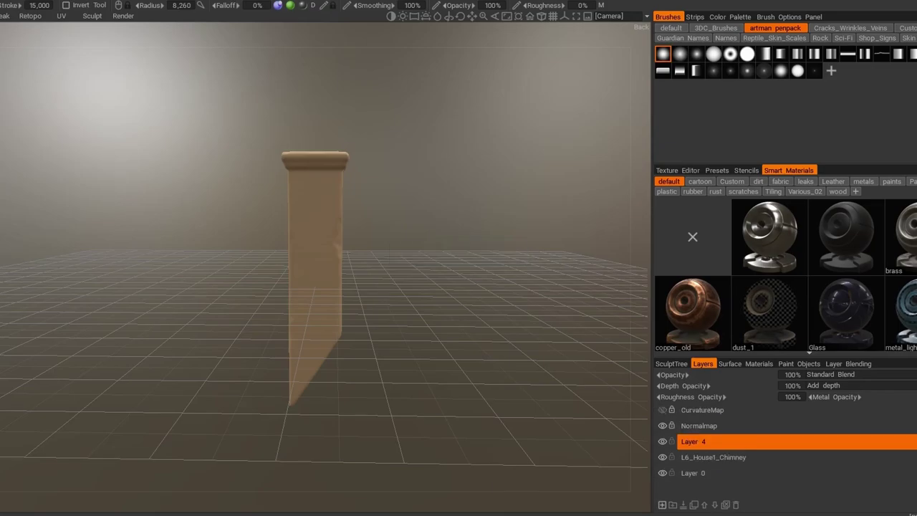
click(731, 181)
click(769, 232)
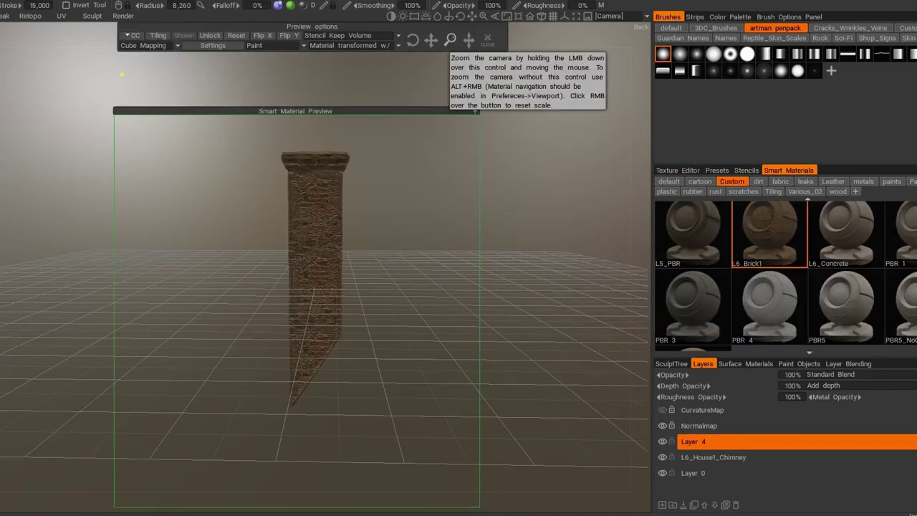
right_click(769, 231)
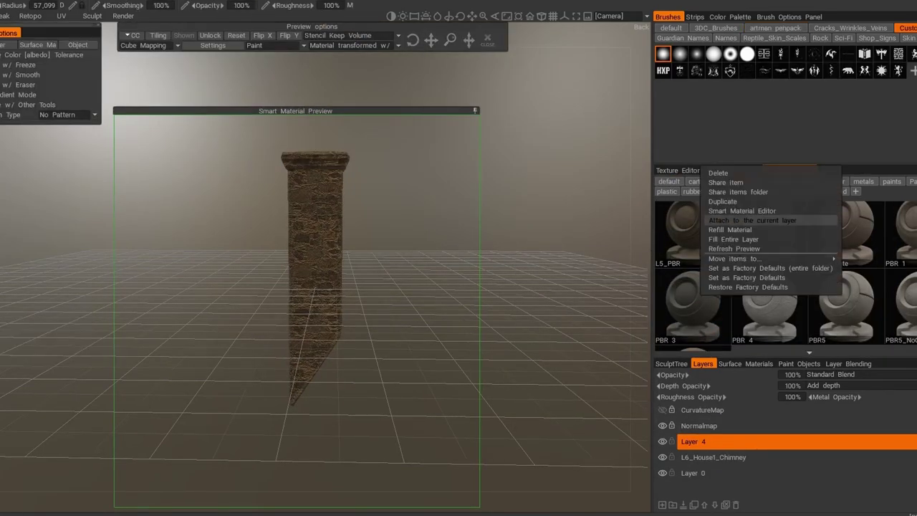
click(716, 207)
text(0.6)
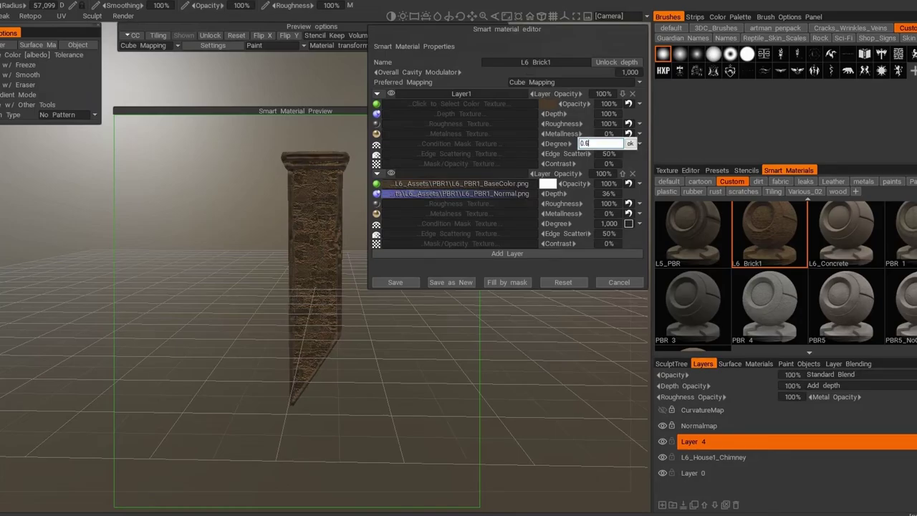
key(Return)
scroll(297, 231, up, 3)
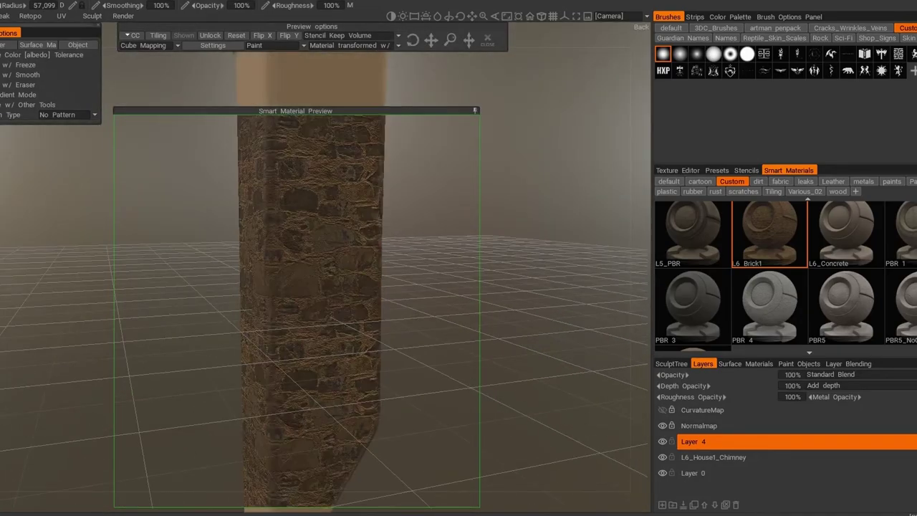
scroll(328, 246, down, 5)
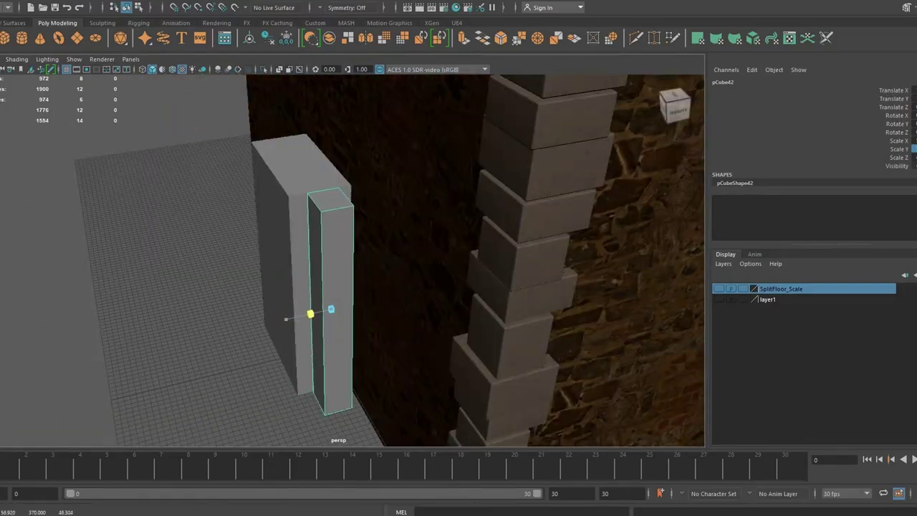
Select the door slab block and begin scaling its faces into place.
click(316, 315)
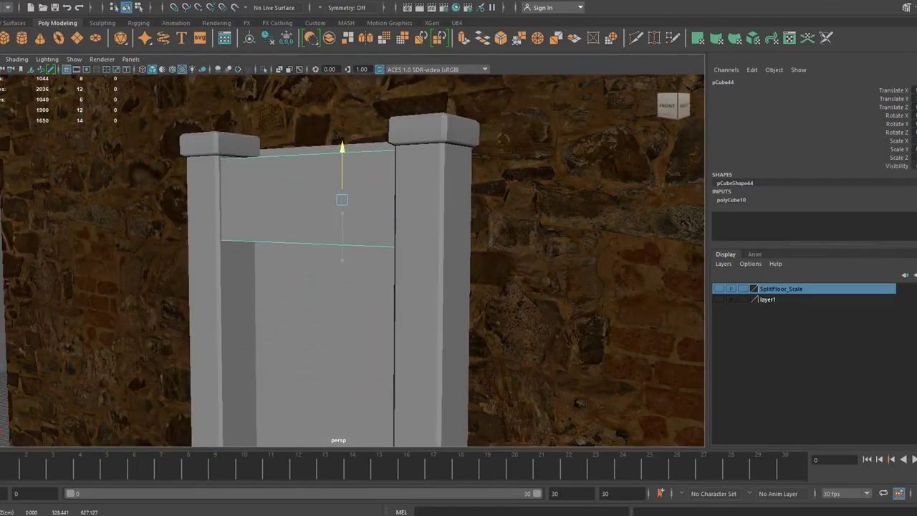
alt+drag(344, 215, 300, 323)
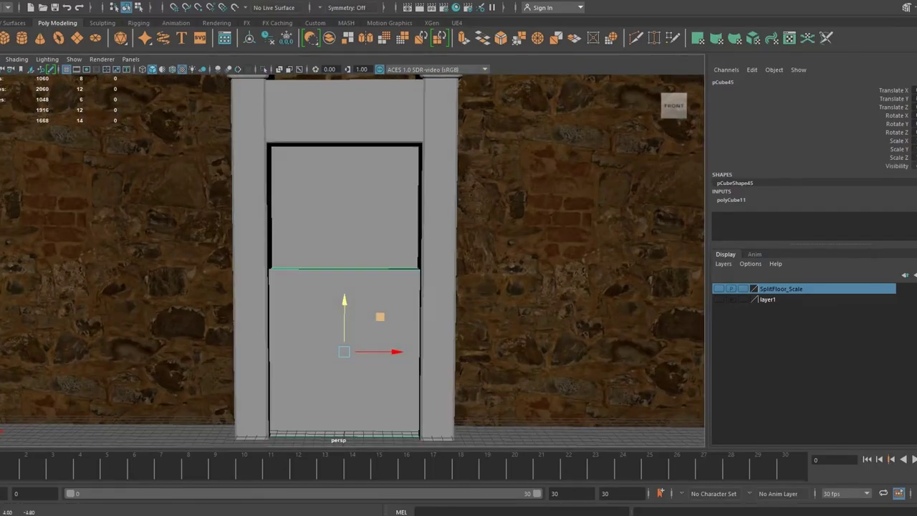
key(r)
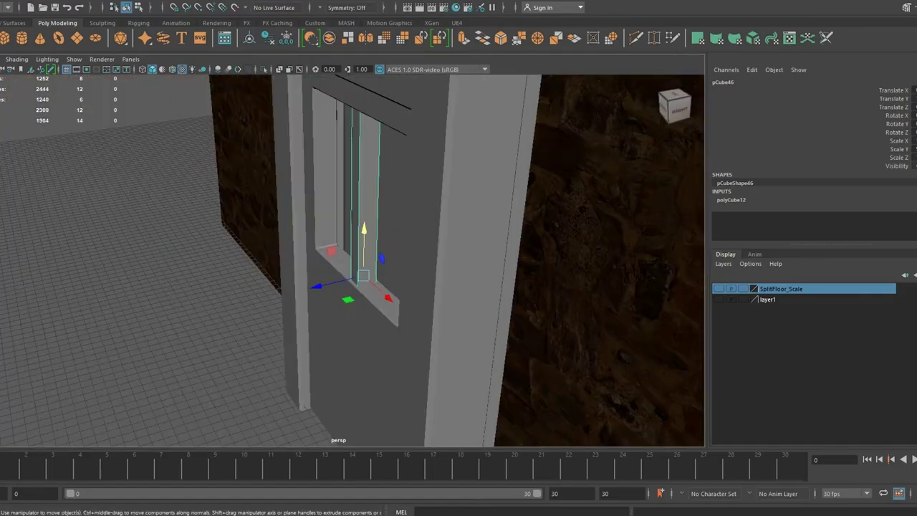
Bring up the context options for the new door panel bar block.
right_click(257, 221)
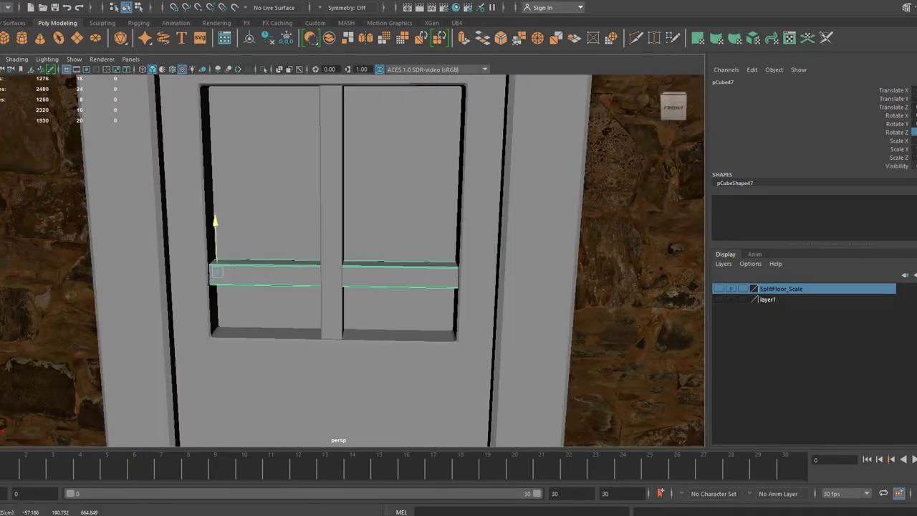
scroll(250, 258, up, 2)
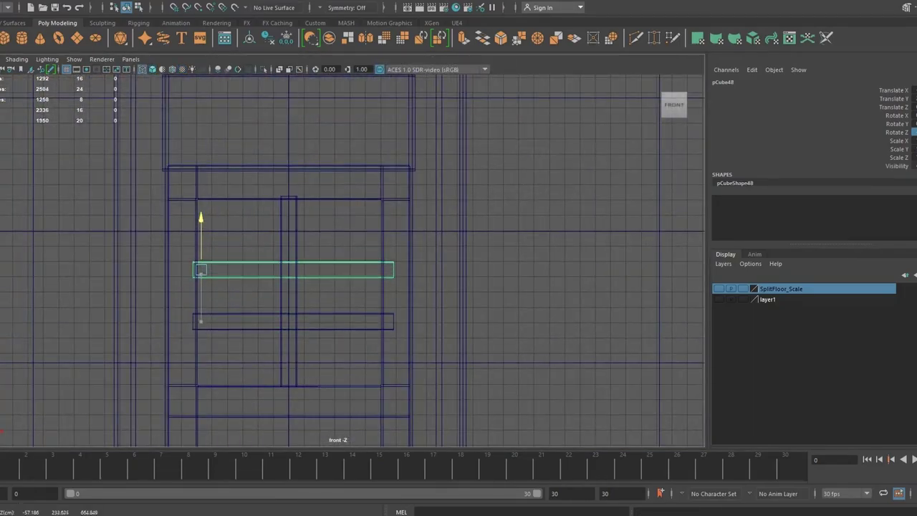
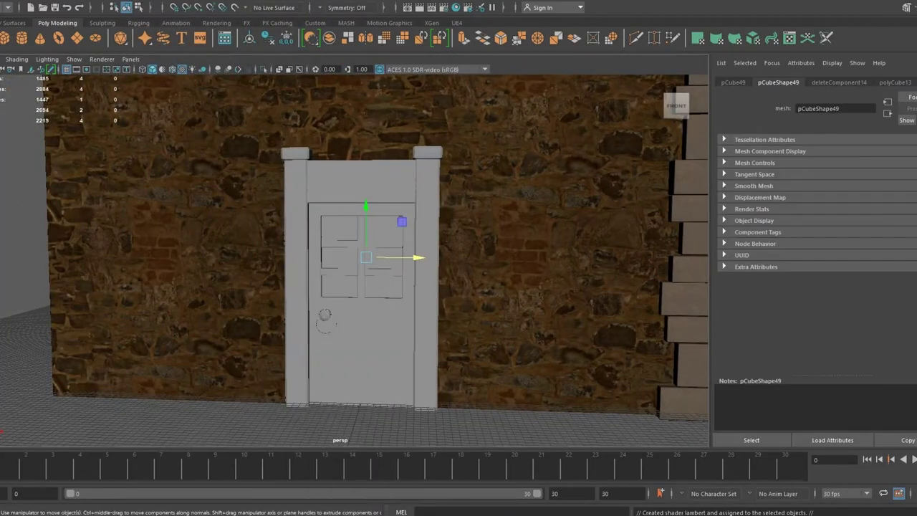
Select the door frame in Maya and send the door mesh to 3DCoat.
click(301, 286)
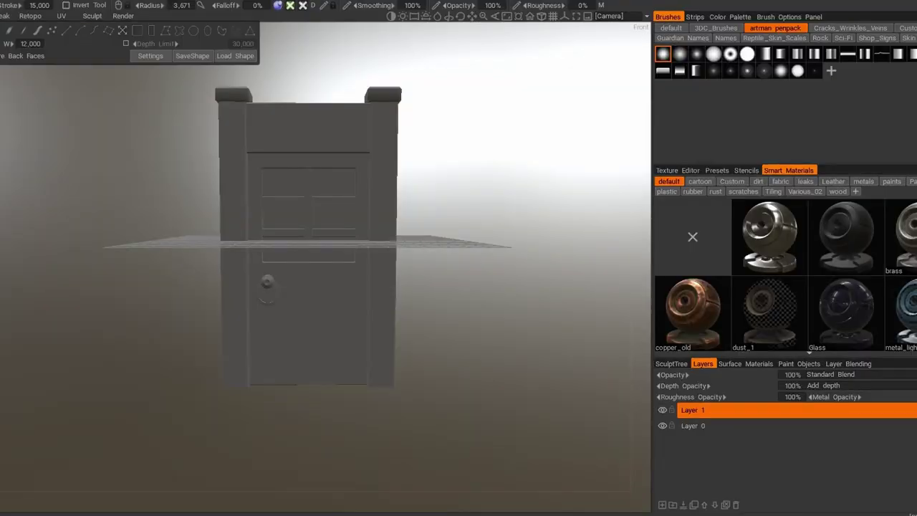
Name the new paint layer NM, zoom in on the door, and preview the L6_Wood_PBR material.
key(Return)
click(619, 16)
click(566, 74)
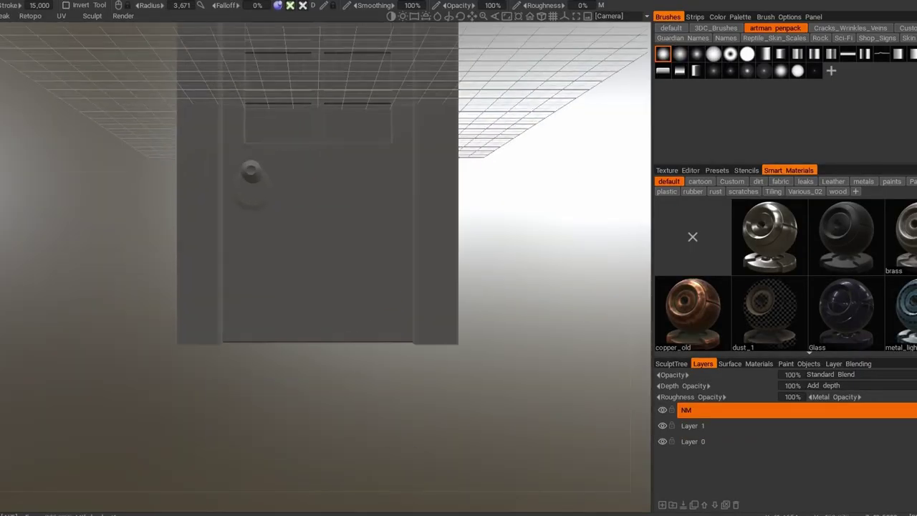
drag(387, 313, 250, 238)
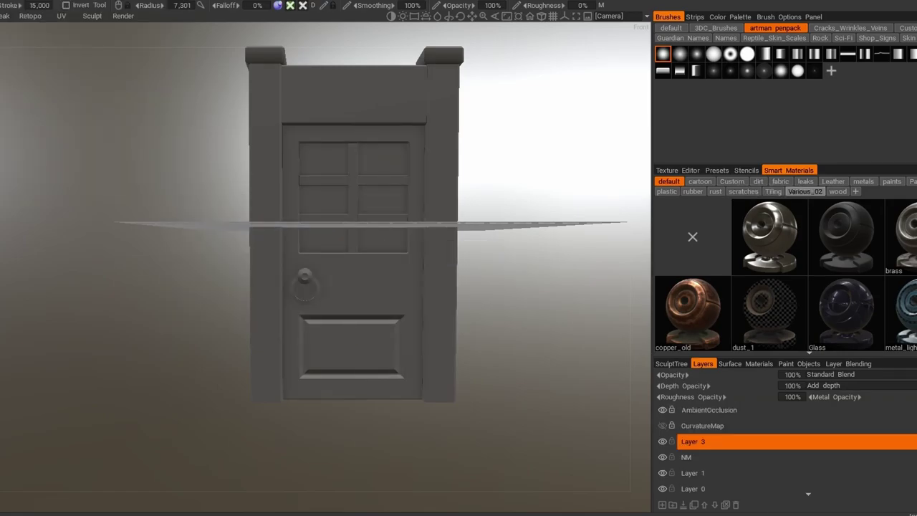
click(837, 191)
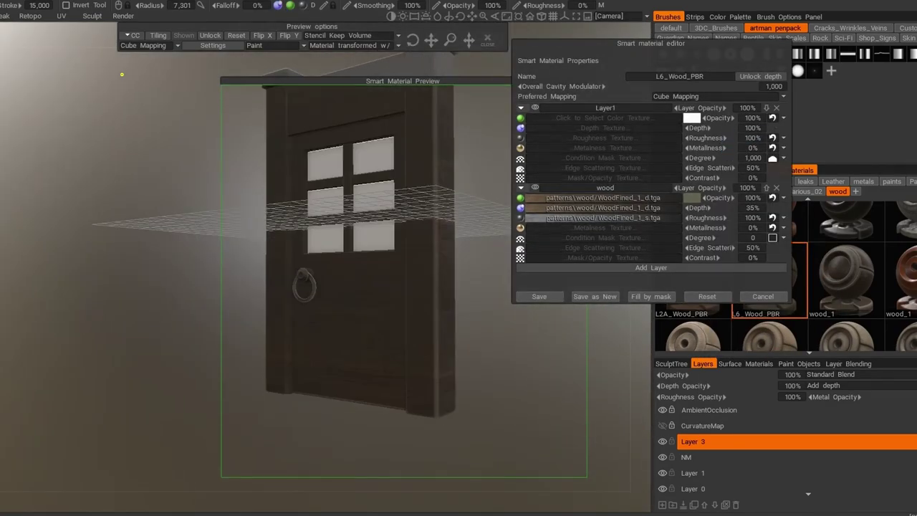
Give L6_Wood_PBR's first layer a warm golden tint and save the smart material.
click(691, 117)
click(350, 330)
click(263, 254)
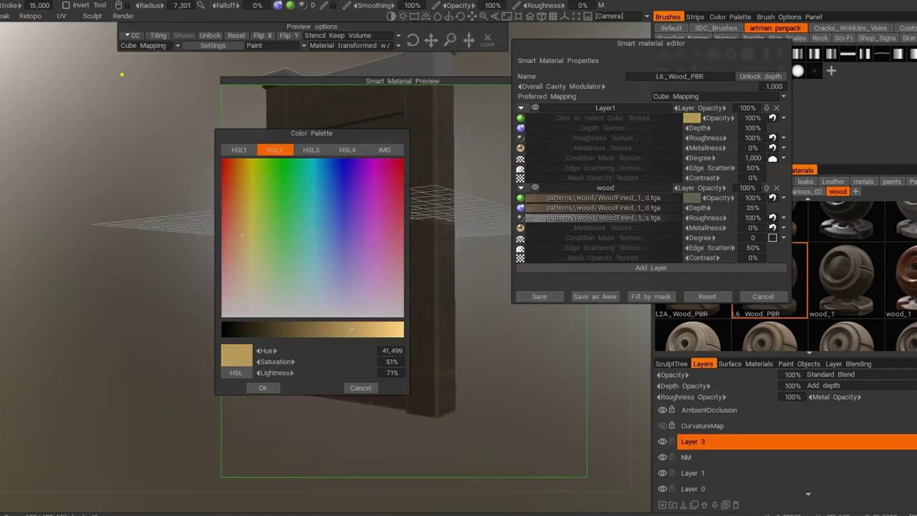
click(263, 388)
click(539, 296)
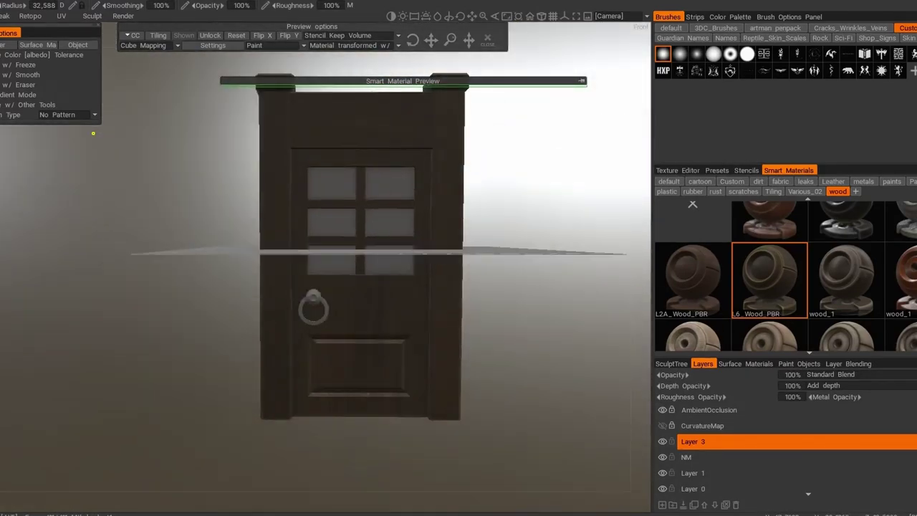
Add a new layer for the metal parts and preview the metal_gun smart material.
click(863, 181)
scroll(768, 280, down, 2)
mouse_move(769, 279)
scroll(768, 279, down, 1)
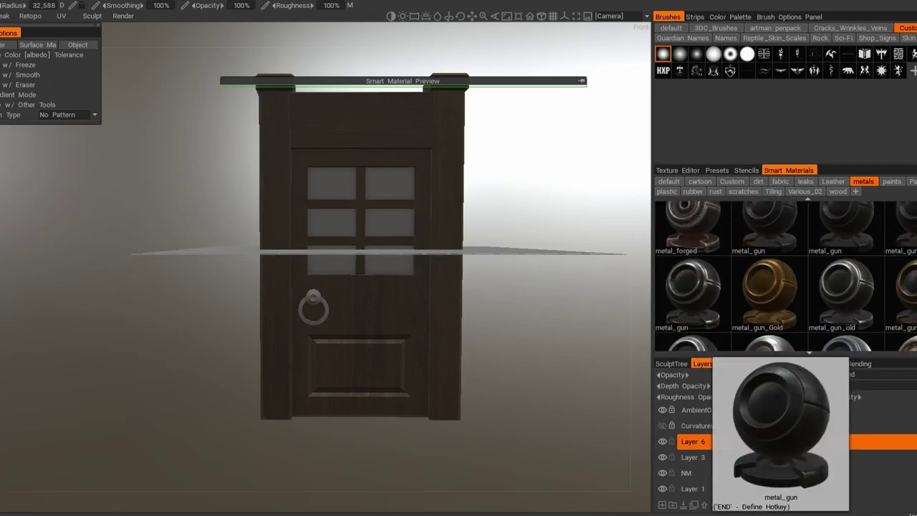
click(846, 288)
right_click(768, 227)
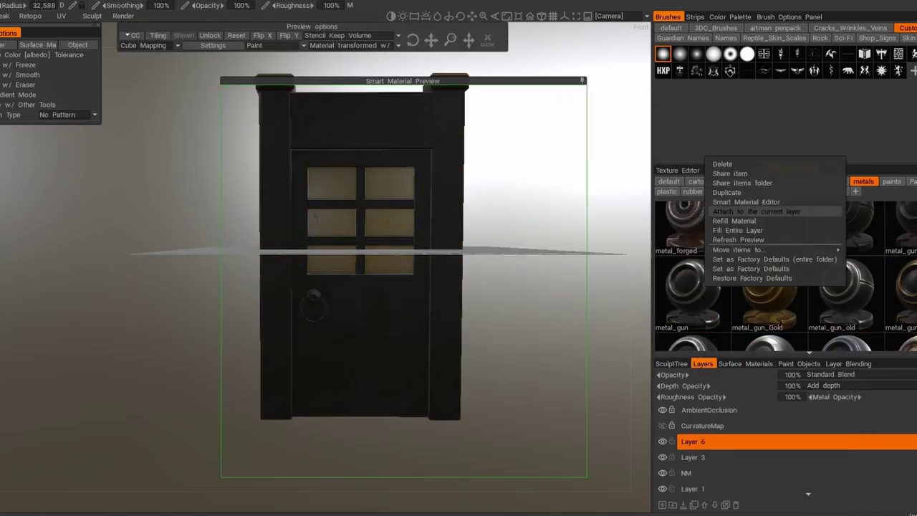
click(759, 203)
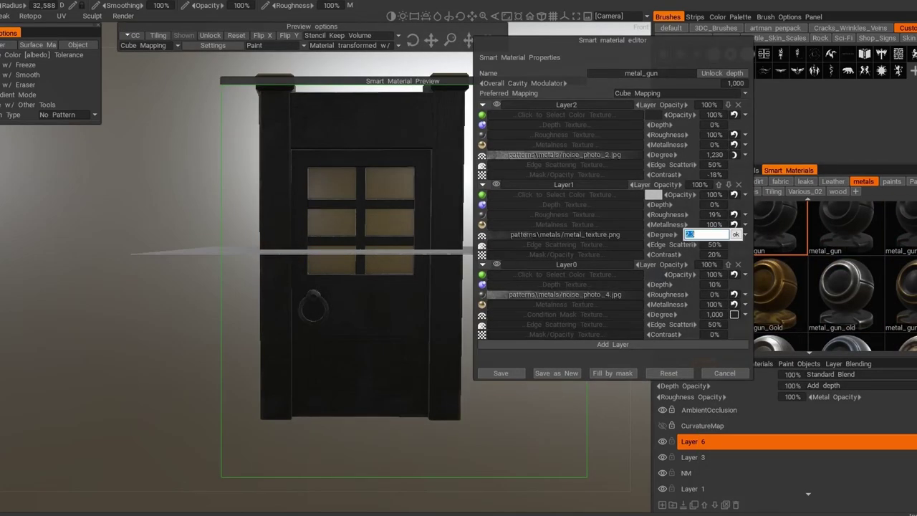
click(724, 373)
Set the paint_2 material's colour to dark olive for the door knocker.
click(691, 294)
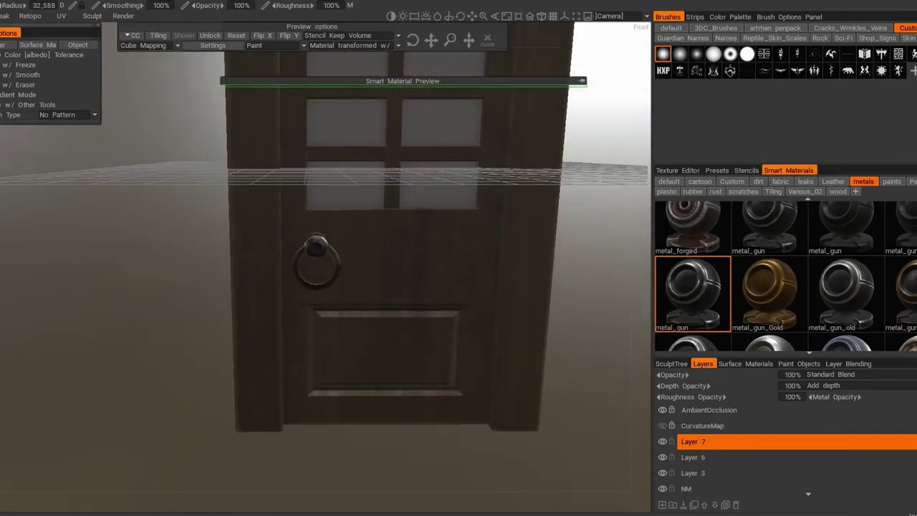
scroll(786, 293, down, 2)
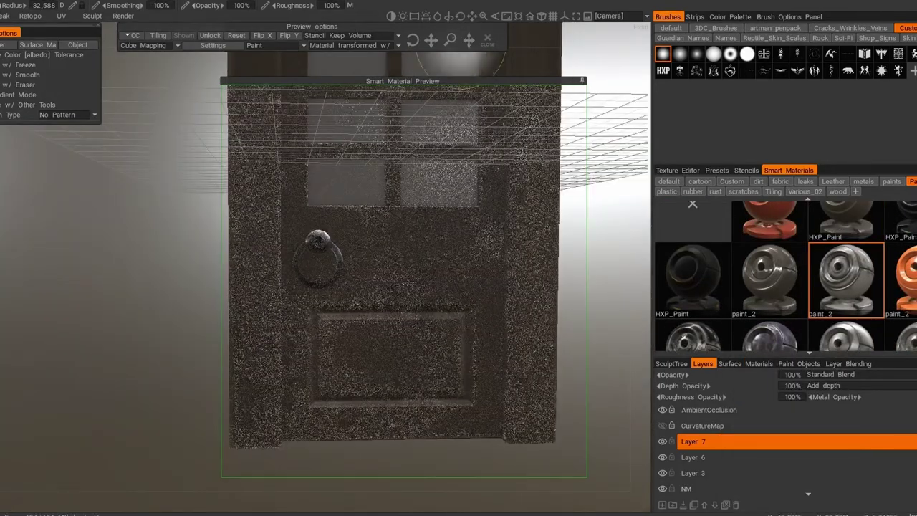
double_click(846, 280)
click(797, 118)
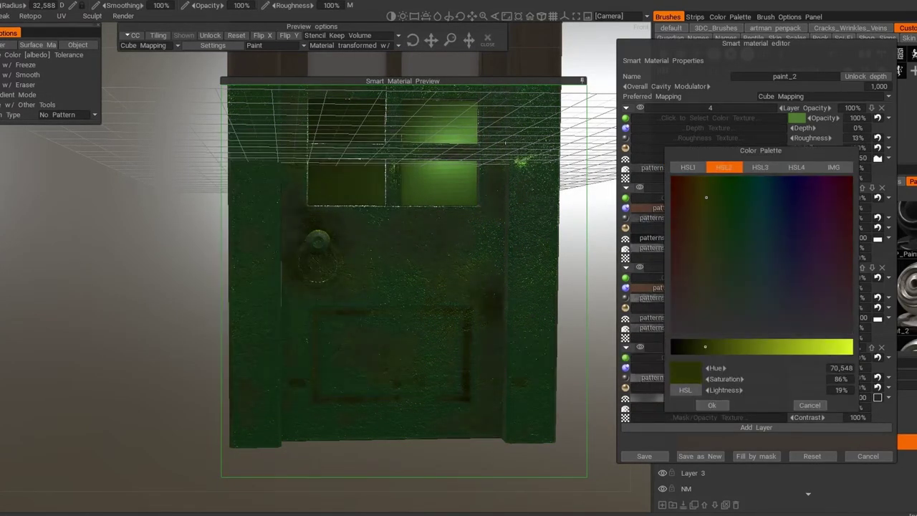
key(Return)
key(Return)
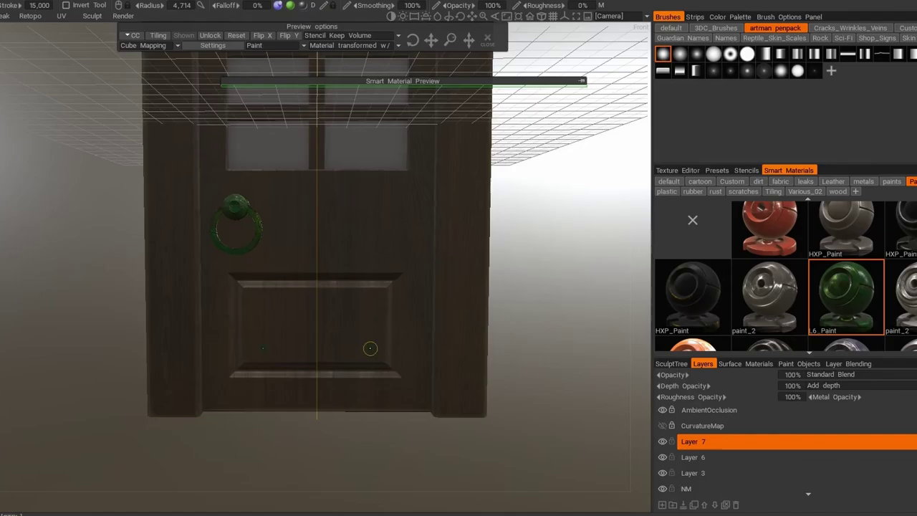
Preview metal_dark on the door and lay the checker stencil over it for the studs.
click(864, 181)
mouse_move(901, 265)
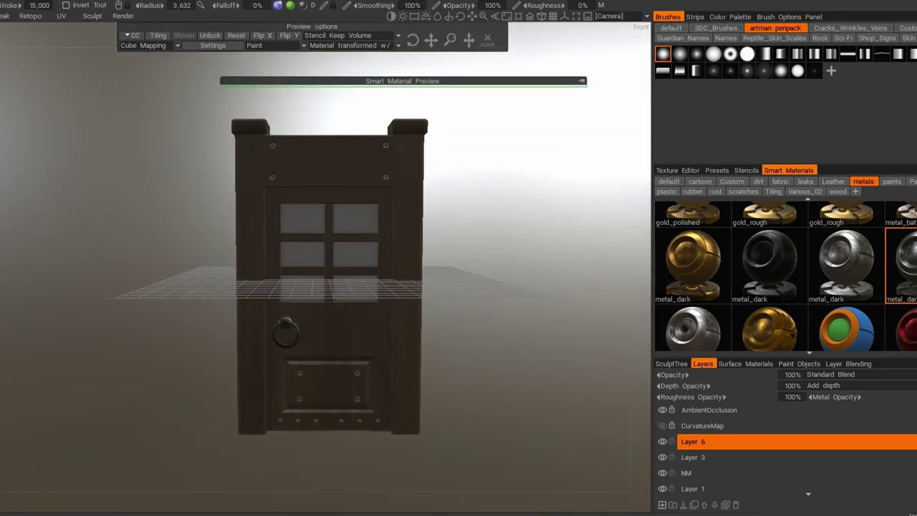
click(745, 169)
click(881, 197)
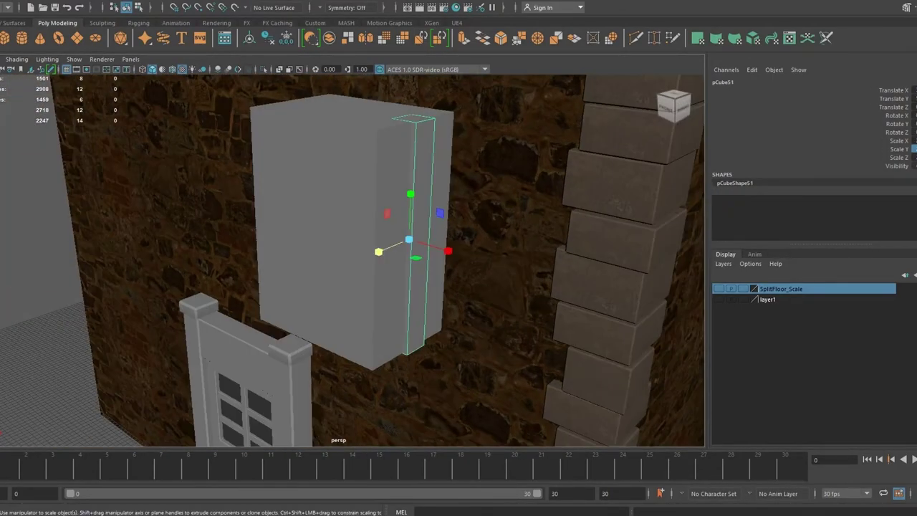
Delete the window mullion's end faces and bevel its edges with Ctrl+B.
key(w)
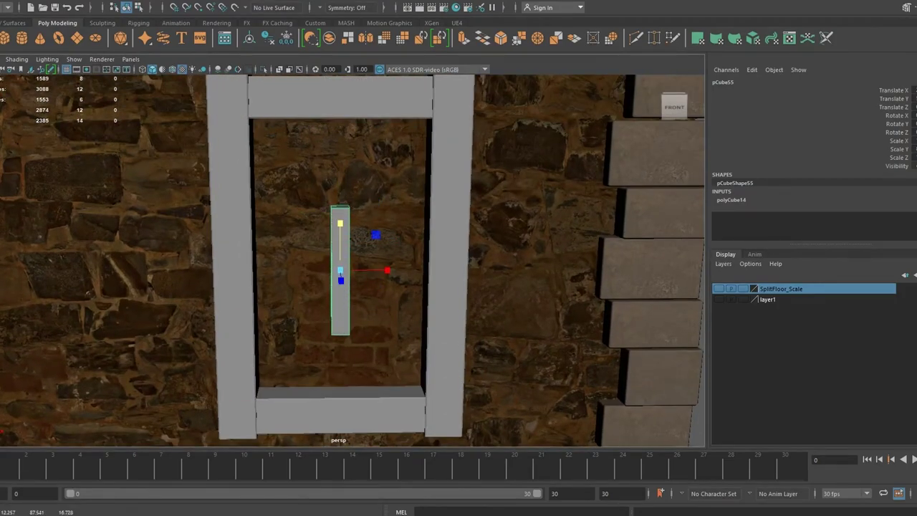
mouse_move(401, 301)
alt+mouse_down()
mouse_move(422, 286)
mouse_move(304, 271)
alt+mouse_up()
key(Delete)
key(ctrl+b)
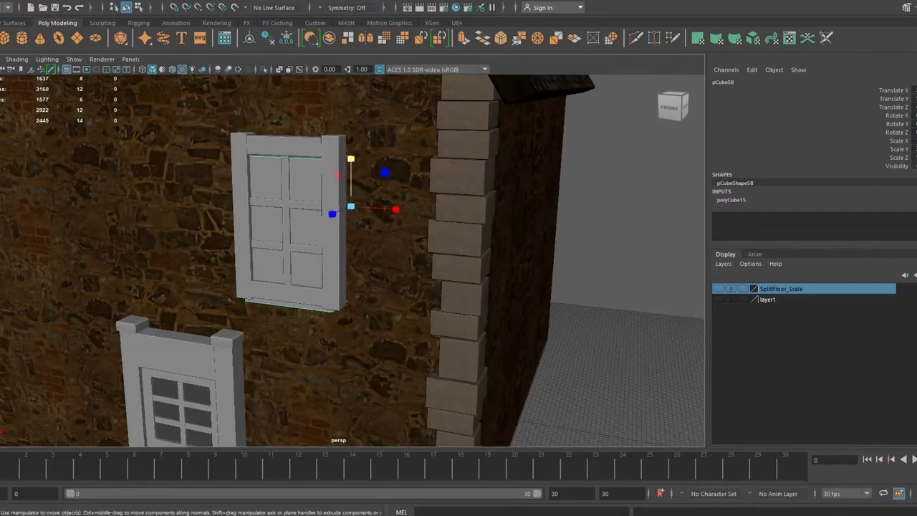
key(w)
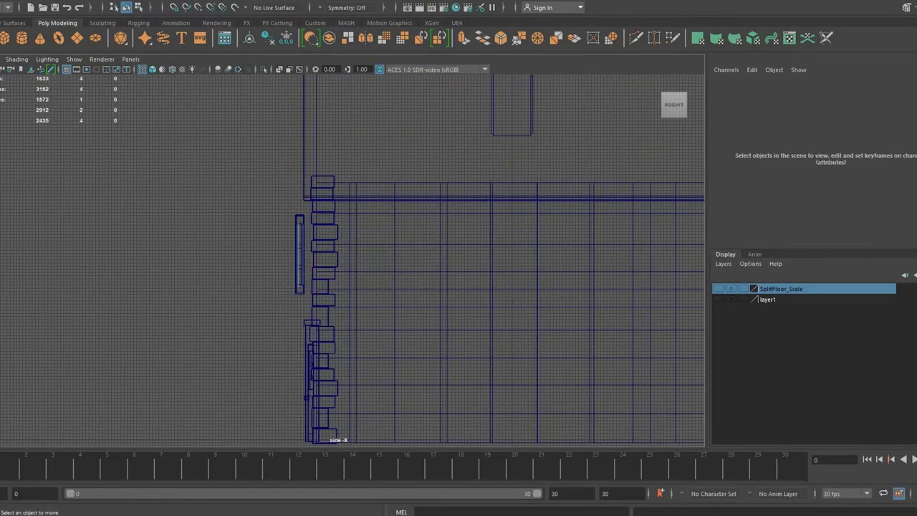
key(space)
key(space)
Assign the existing lambert6 material to the window panes.
right_drag(404, 220, 405, 510)
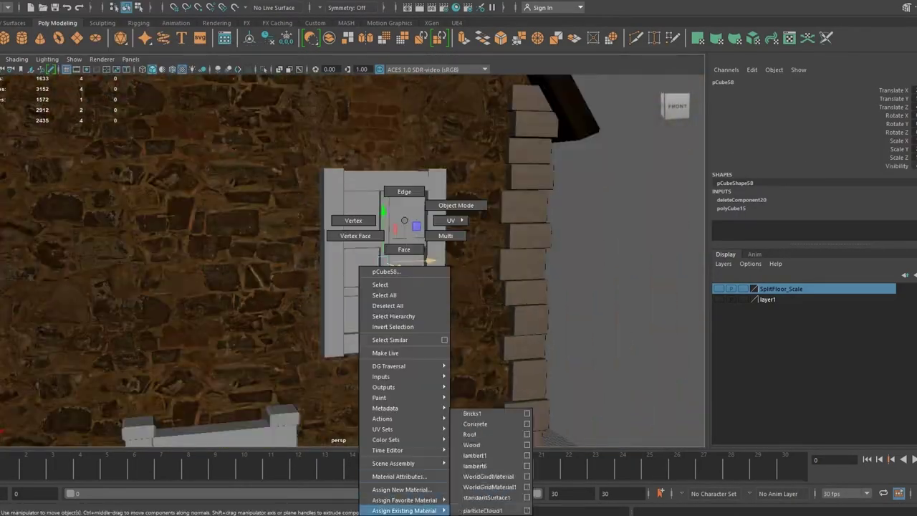
click(475, 465)
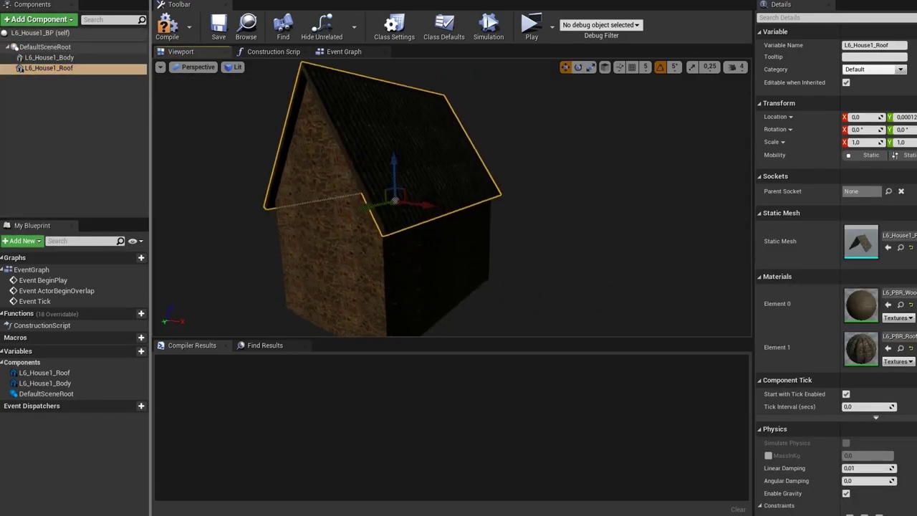
Switch the viewport to Unlit and position the wood frame on the gable.
click(248, 91)
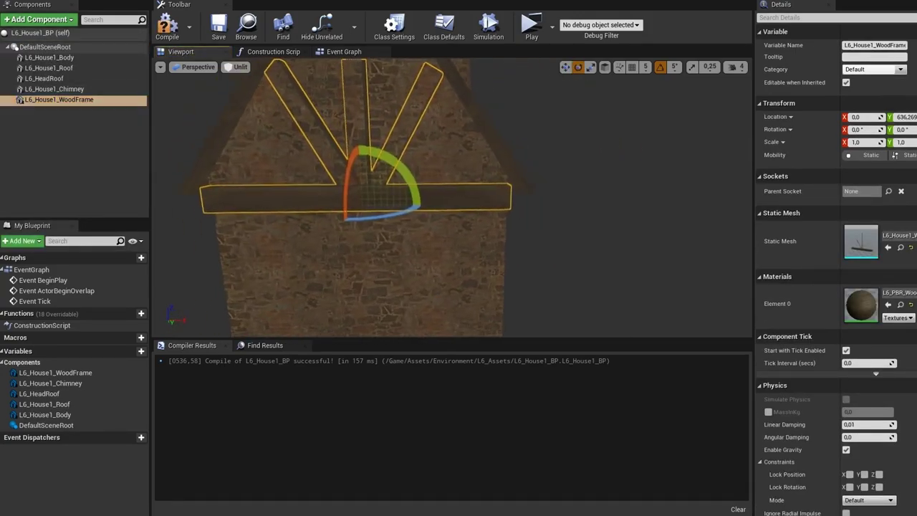
drag(466, 194, 417, 298)
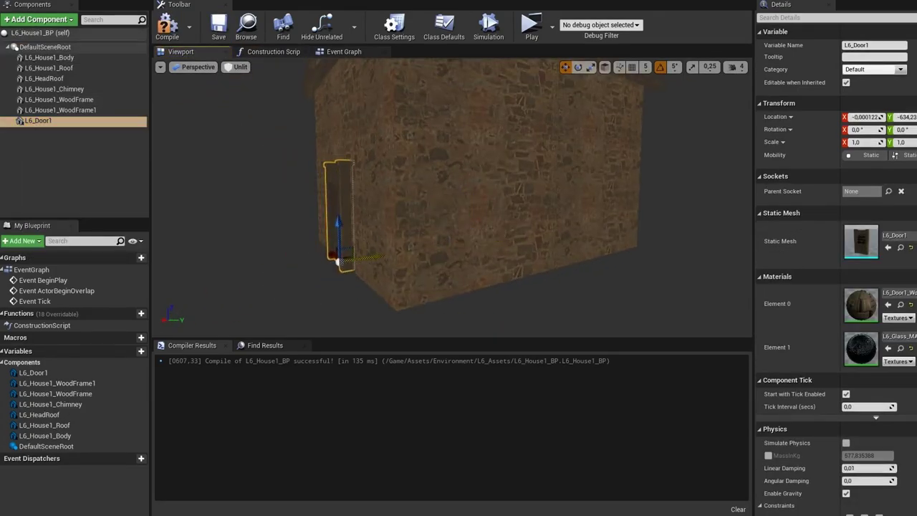
Focus on the front door L6_Door1_F and slide it into place along the wall.
key(f)
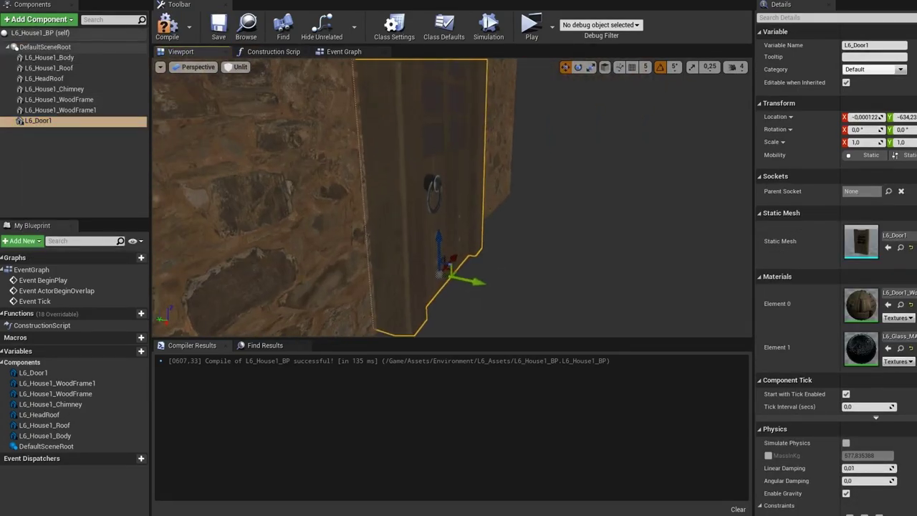
right_drag(456, 291, 412, 215)
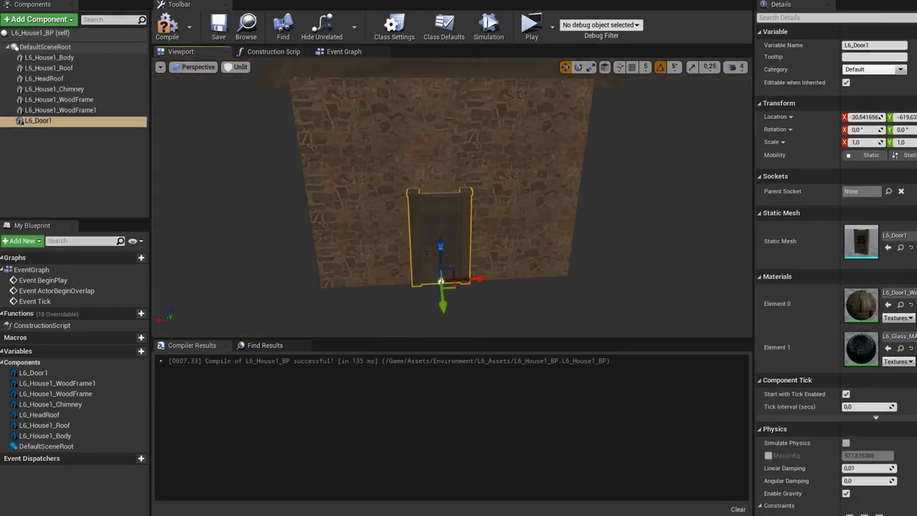
scroll(439, 279, down, 2)
drag(439, 280, 439, 280)
Add the L6_Window1 component, place it on the wall, then duplicate and position the windows.
click(40, 19)
click(64, 44)
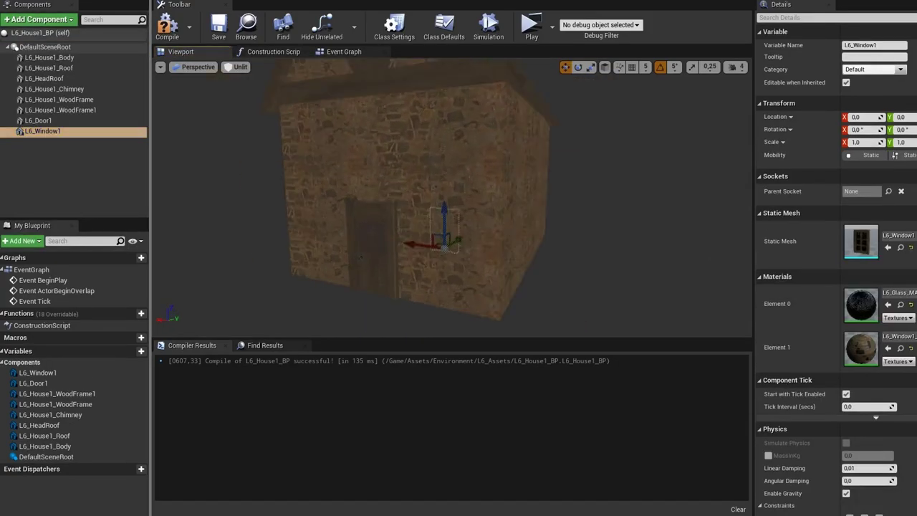
key(f)
right_drag(460, 274, 473, 243)
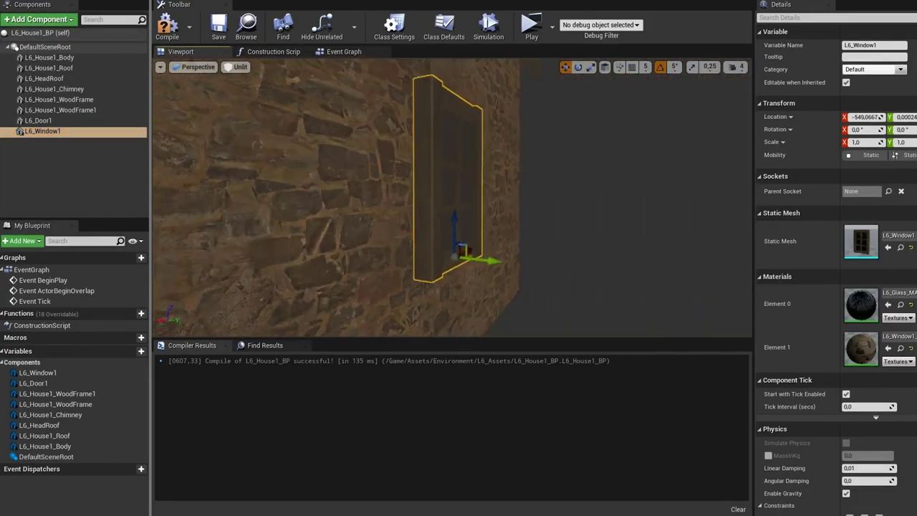
drag(488, 232, 491, 231)
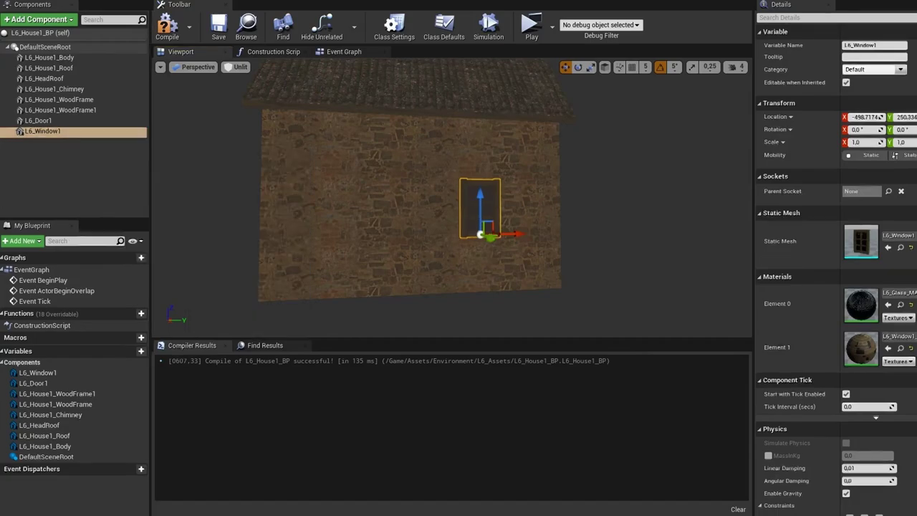
ctrl+click(43, 131)
right_click(43, 131)
click(82, 176)
right_drag(458, 215, 706, 311)
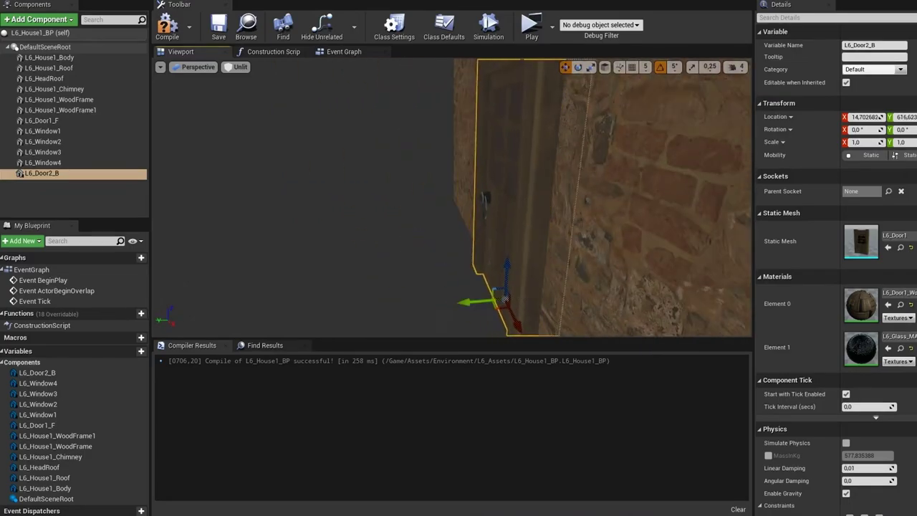
Slide the back door into place and add an instance-editable Boolean named Front Door.
drag(449, 299, 557, 266)
click(141, 351)
text(Door)
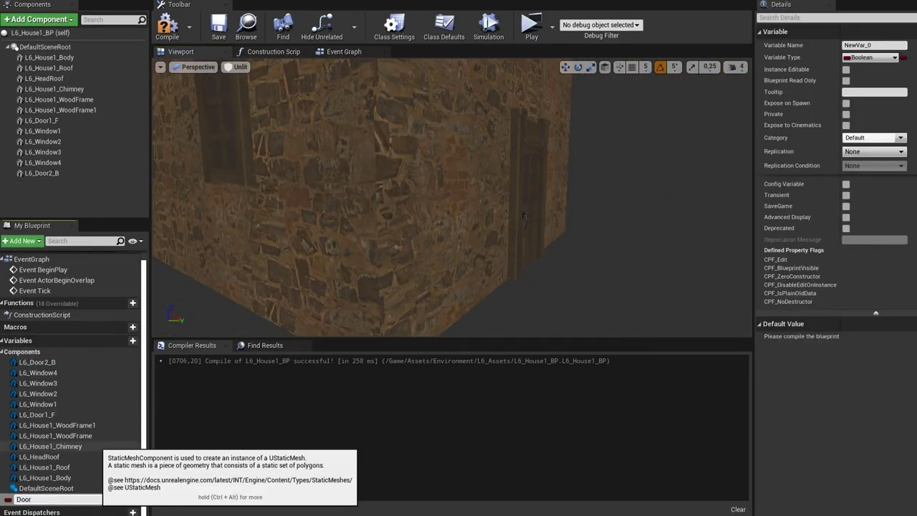
key(Return)
click(132, 499)
Add the Back Door, Windows Side L/R and Chimney On Boolean variables.
click(129, 341)
text(Back Door)
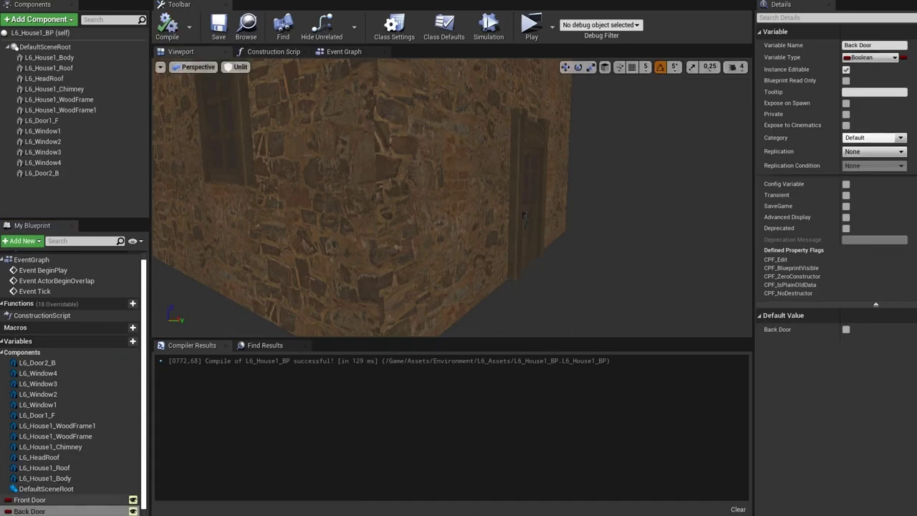
click(133, 341)
text(Windows Side R)
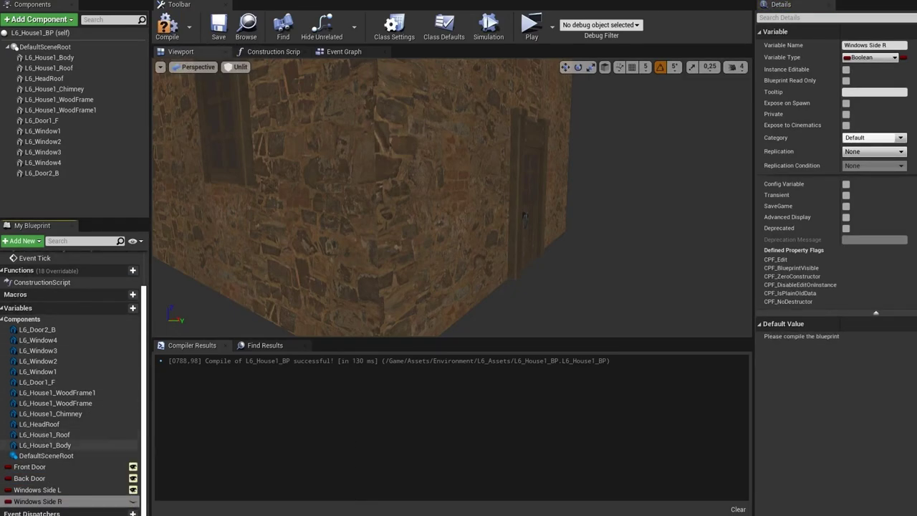
click(132, 295)
text(Chimney ON)
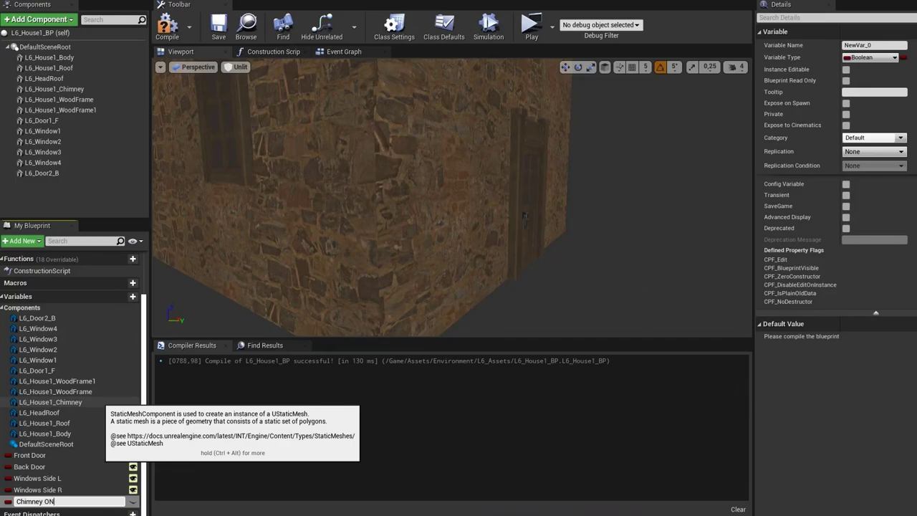
key(Return)
click(29, 454)
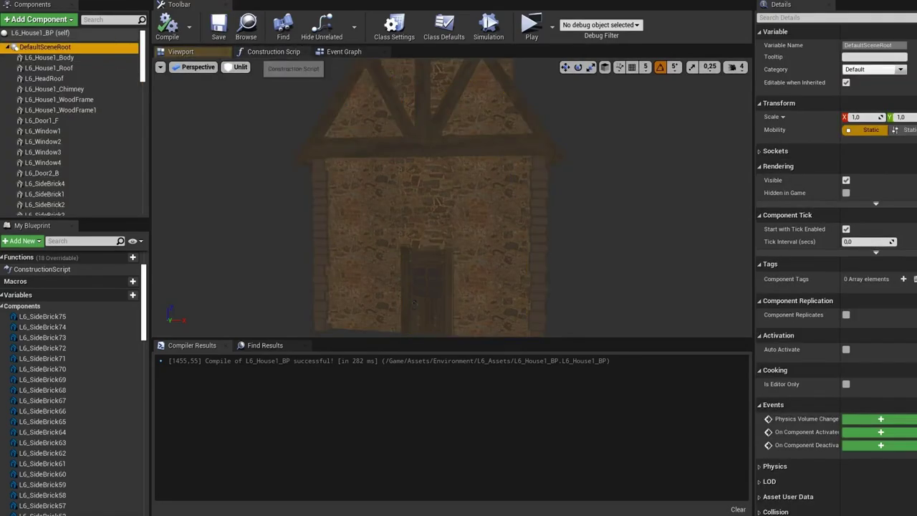
Build a Front Door Branch driving two Set Hidden in Game nodes that target L6_Door1_F.
click(273, 52)
scroll(72, 379, down, 15)
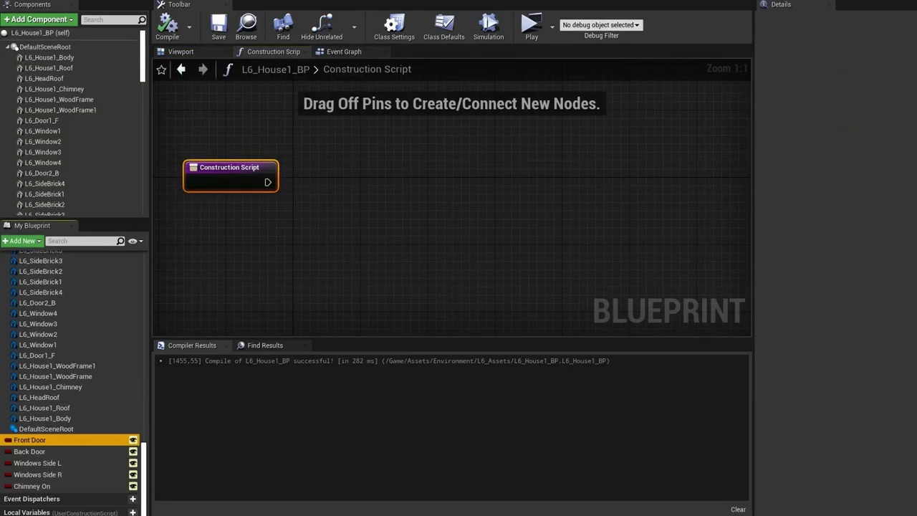
drag(29, 440, 301, 276)
scroll(269, 272, down, 5)
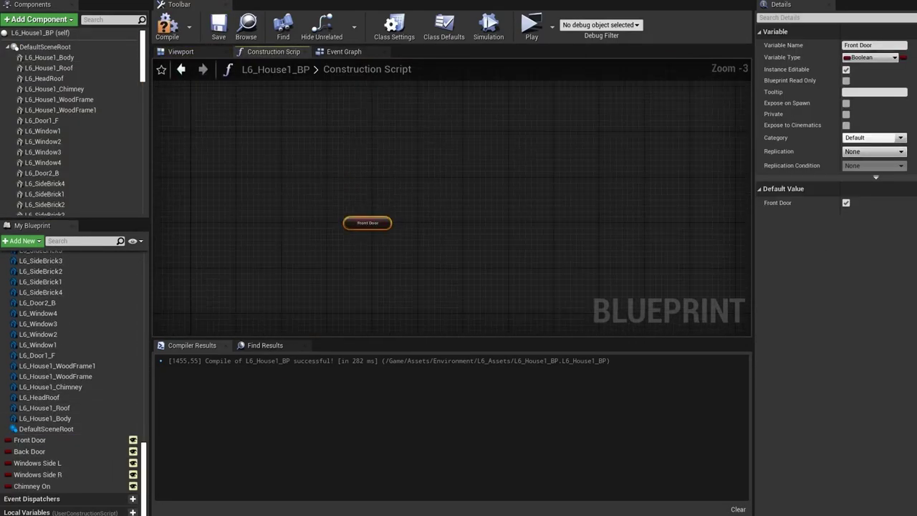
click(406, 162)
mouse_move(42, 121)
mouse_down()
mouse_move(452, 222)
mouse_move(531, 165)
mouse_move(583, 82)
mouse_up()
text(Set hidden)
key(Return)
key(ctrl+c)
key(ctrl+v)
click(464, 223)
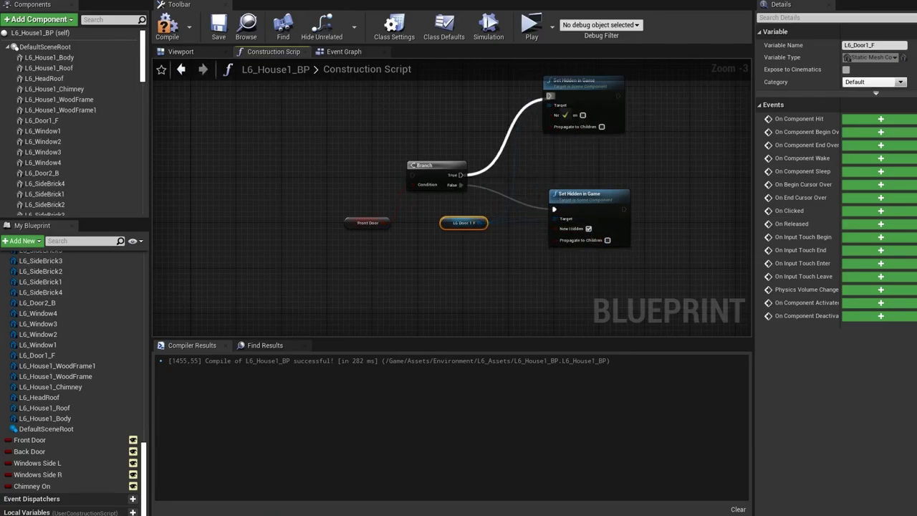
click(589, 197)
Add the L6_Door2_B component and wire it to both back-door hide targets.
scroll(357, 156, down, 3)
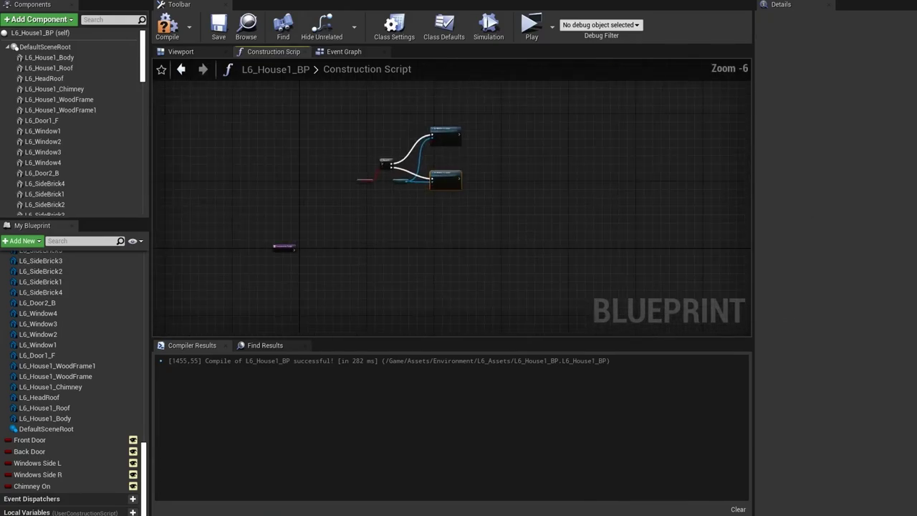
drag(408, 158, 431, 108)
scroll(72, 180, down, 1)
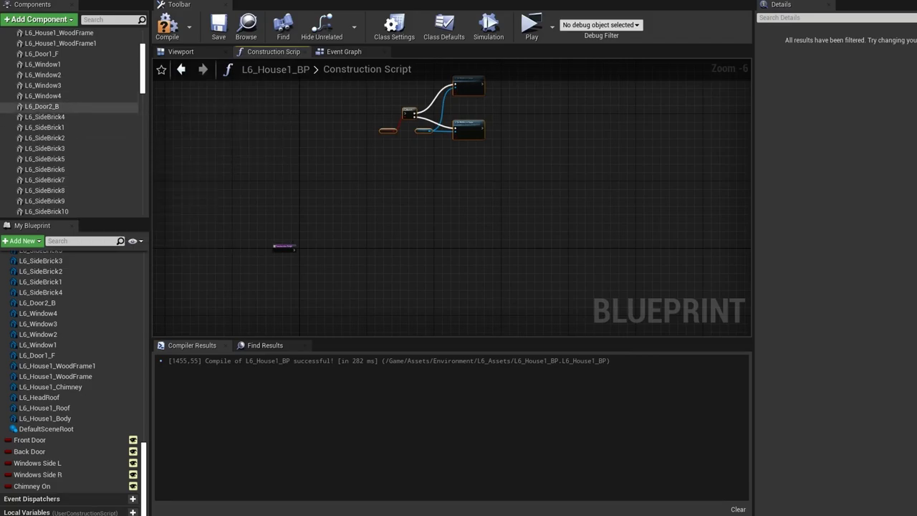
scroll(552, 127, up, 3)
drag(41, 106, 559, 131)
scroll(448, 262, down, 2)
right_drag(458, 287, 520, 287)
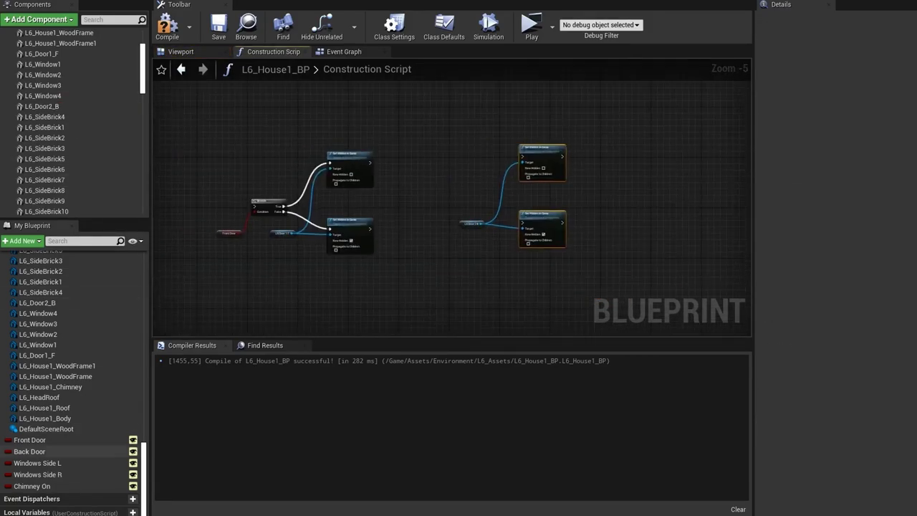
Add a Back Door getter feeding its own Branch, and place a Windows Side L getter.
mouse_move(29, 452)
mouse_down()
mouse_move(412, 217)
mouse_move(511, 221)
mouse_up()
click(423, 227)
click(436, 197)
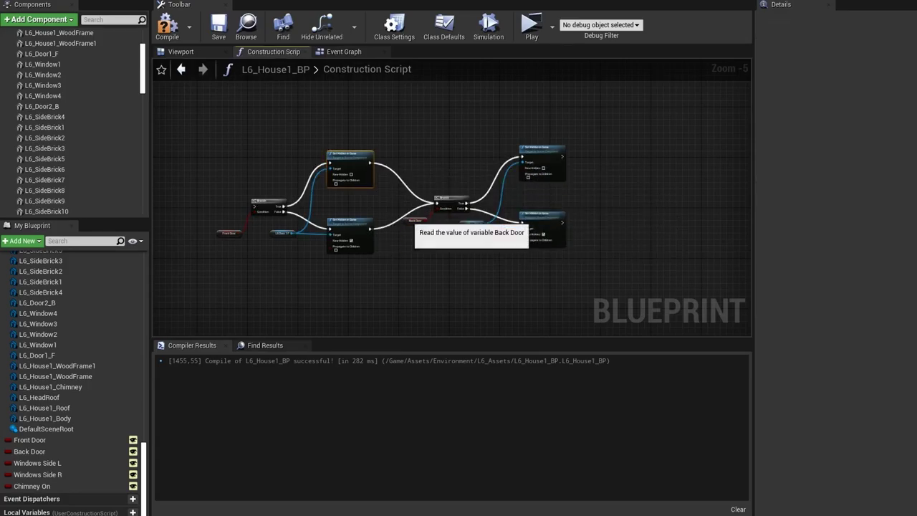
click(415, 220)
scroll(514, 223, down, 1)
mouse_move(514, 223)
right_down()
mouse_move(466, 214)
mouse_move(469, 242)
right_up()
ctrl+drag(37, 463, 401, 233)
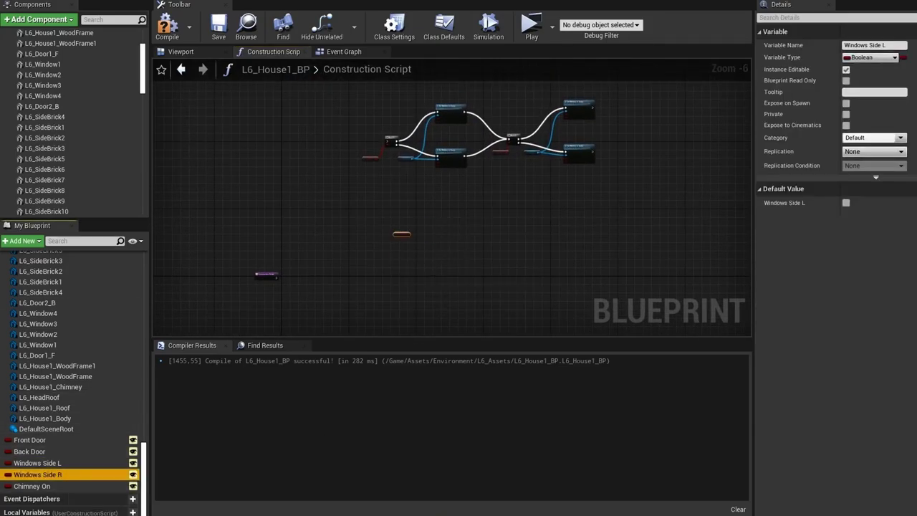
Place a Windows Side R getter and a Set Hidden in Game node targeting Window 3.
ctrl+drag(37, 475, 607, 228)
scroll(452, 179, down, 3)
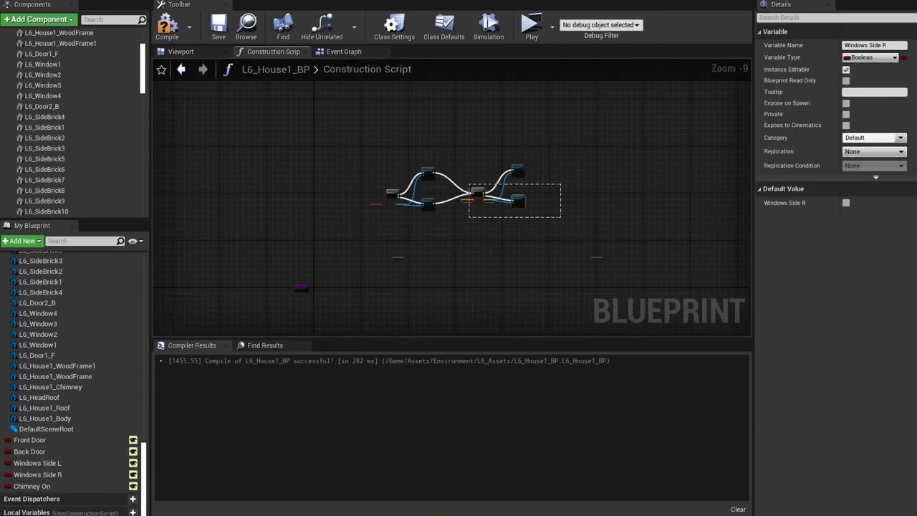
drag(471, 182, 559, 217)
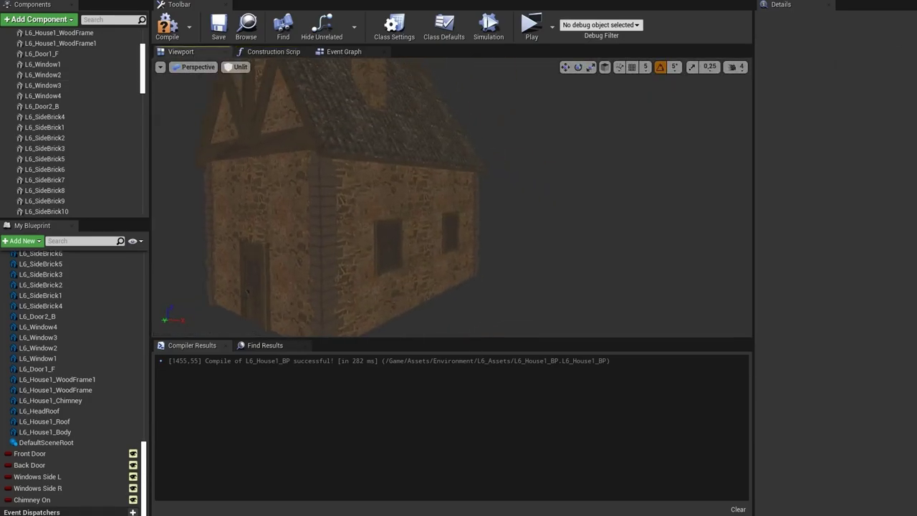
click(392, 237)
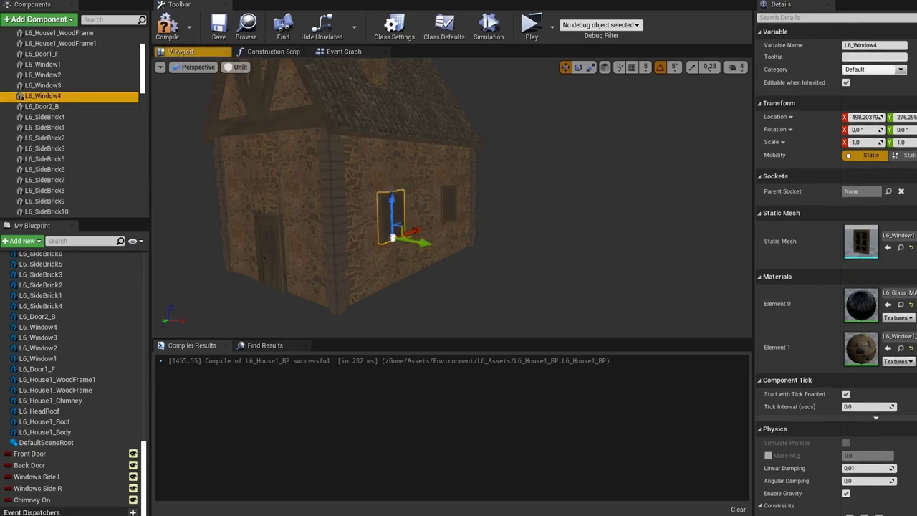
click(273, 51)
ctrl+click(43, 85)
mouse_move(43, 85)
mouse_down()
mouse_move(350, 258)
mouse_move(451, 172)
mouse_move(467, 101)
mouse_up()
text(Set)
click(503, 286)
Duplicate the Set Hidden node, tick New Hidden on the lower copy, and wire the True output.
key(ctrl+w)
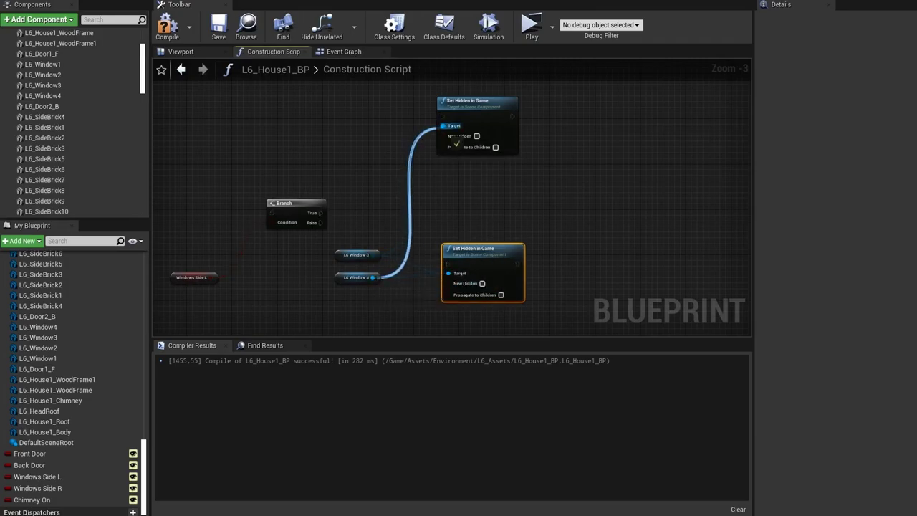
click(482, 284)
drag(320, 213, 334, 224)
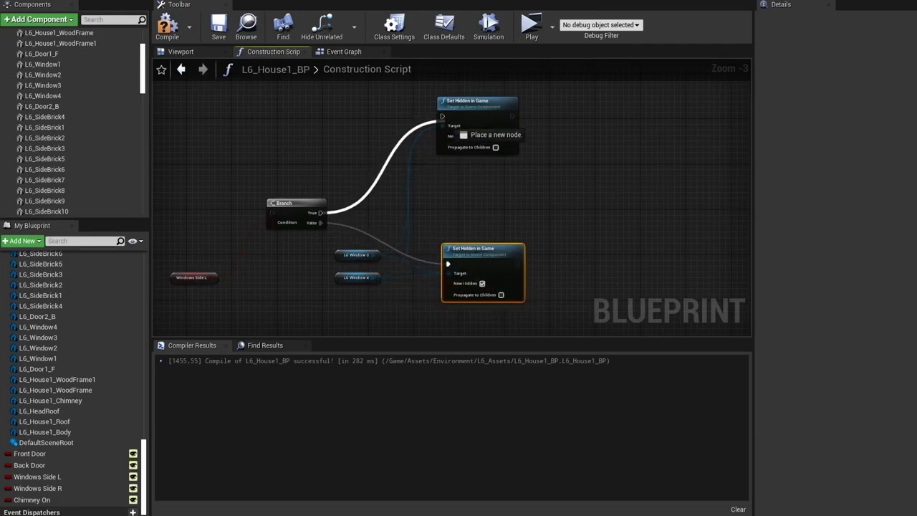
scroll(476, 136, down, 3)
scroll(476, 136, up, 2)
drag(460, 126, 379, 256)
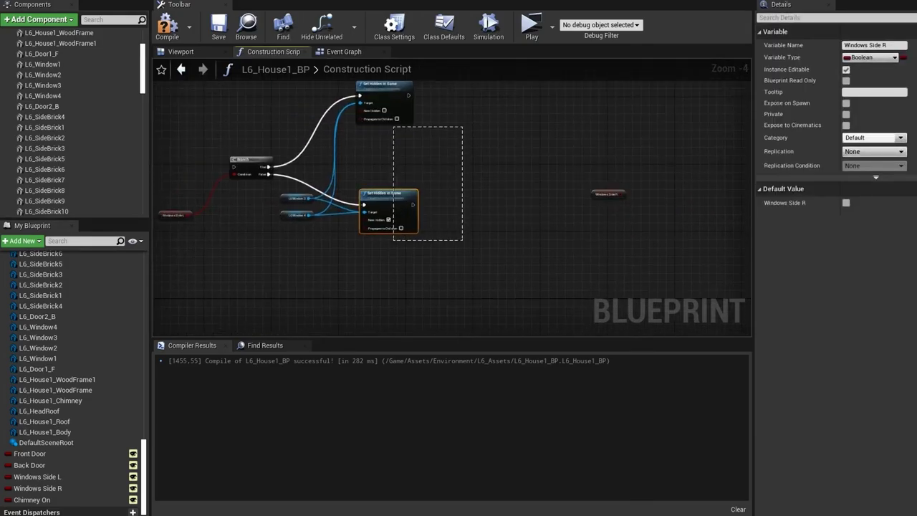
drag(684, 107, 613, 116)
Add a Windows Side R Branch and wire L6_Window1 and L6_Window2 to its hide targets.
drag(514, 220, 566, 266)
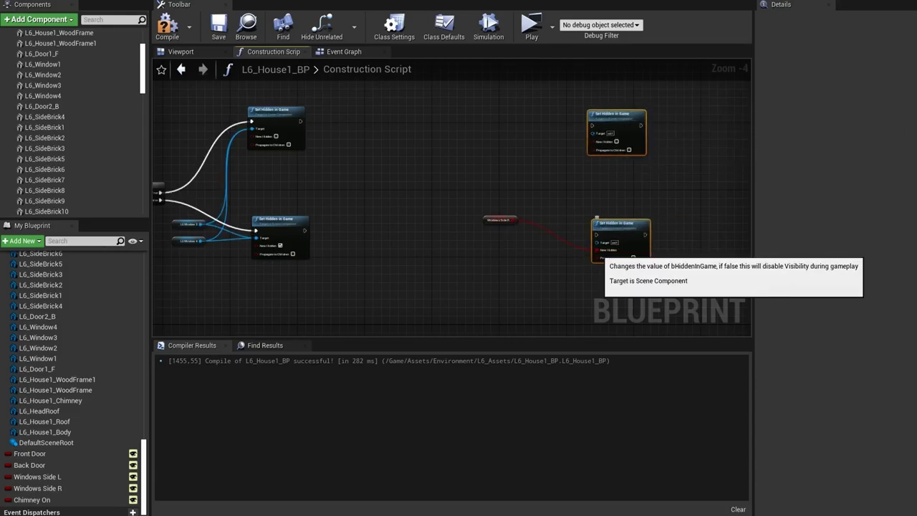
mouse_move(499, 219)
mouse_down()
mouse_move(436, 215)
mouse_move(499, 203)
mouse_up()
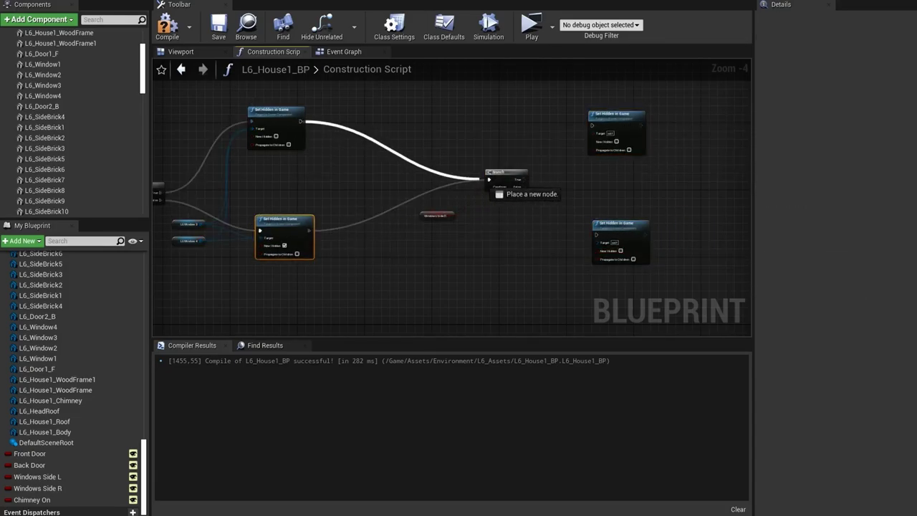
drag(541, 193, 594, 122)
scroll(71, 107, up, 1)
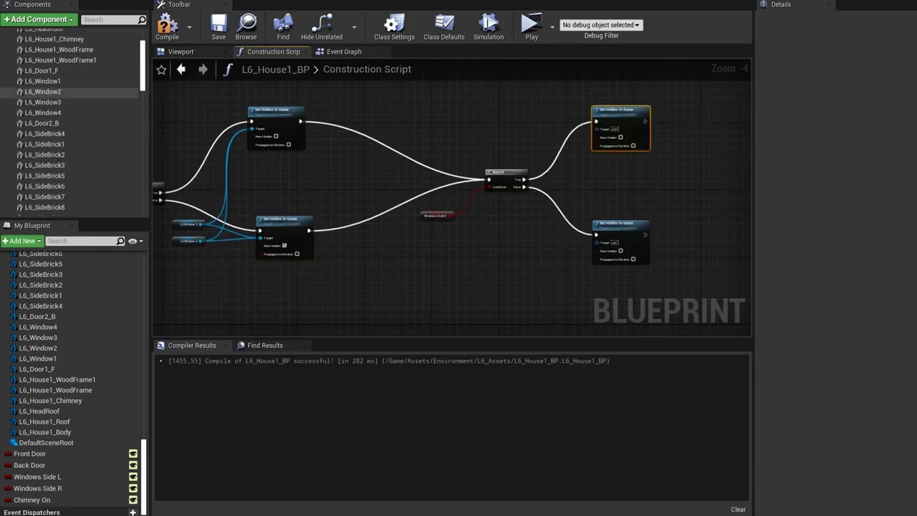
click(43, 81)
shift+click(43, 92)
drag(43, 91, 508, 236)
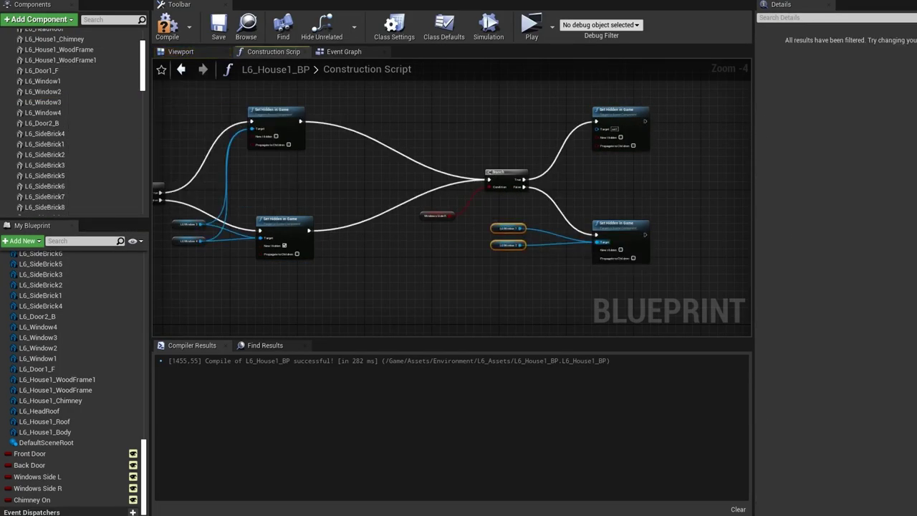
drag(577, 150, 597, 128)
scroll(596, 128, down, 3)
drag(522, 245, 597, 242)
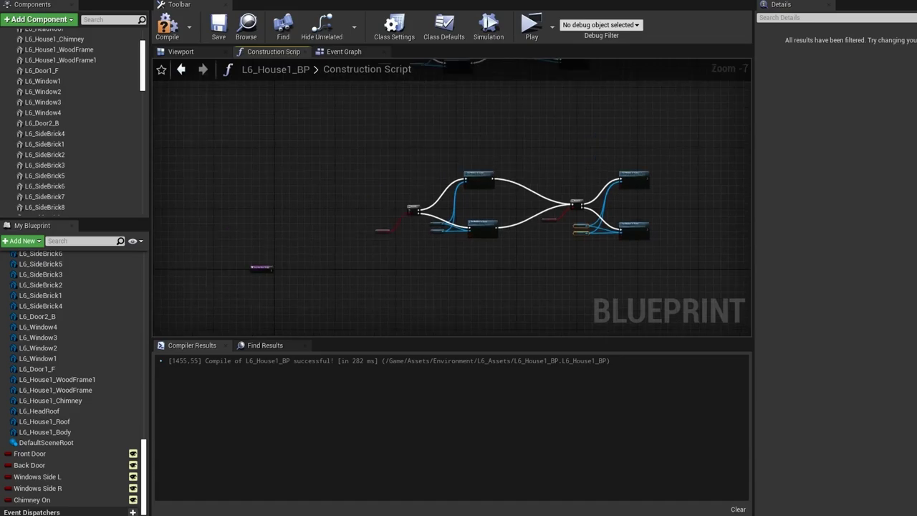
scroll(642, 262, up, 3)
scroll(492, 246, down, 3)
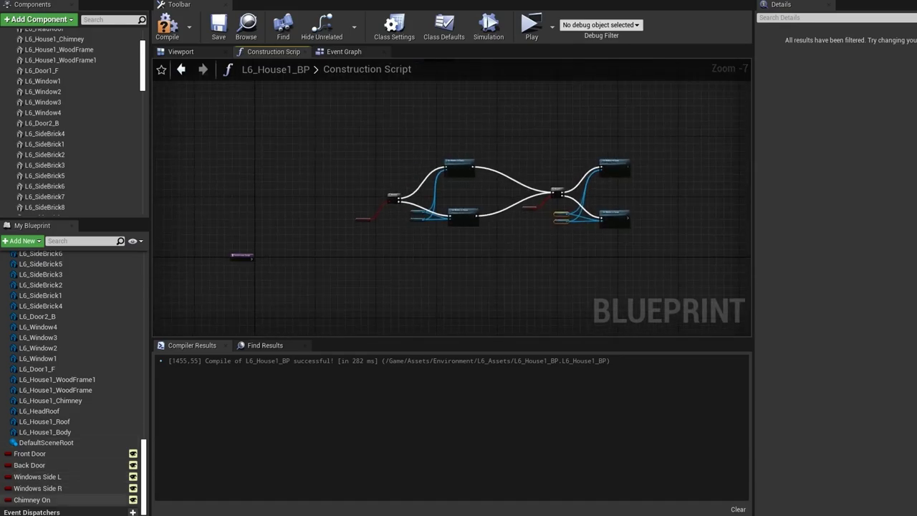
scroll(476, 254, up, 3)
Add a Chimney On getter and Branch, with L6_House1_Chimney wired to both Set Hidden in Game targets.
drag(32, 499, 273, 305)
scroll(272, 304, down, 4)
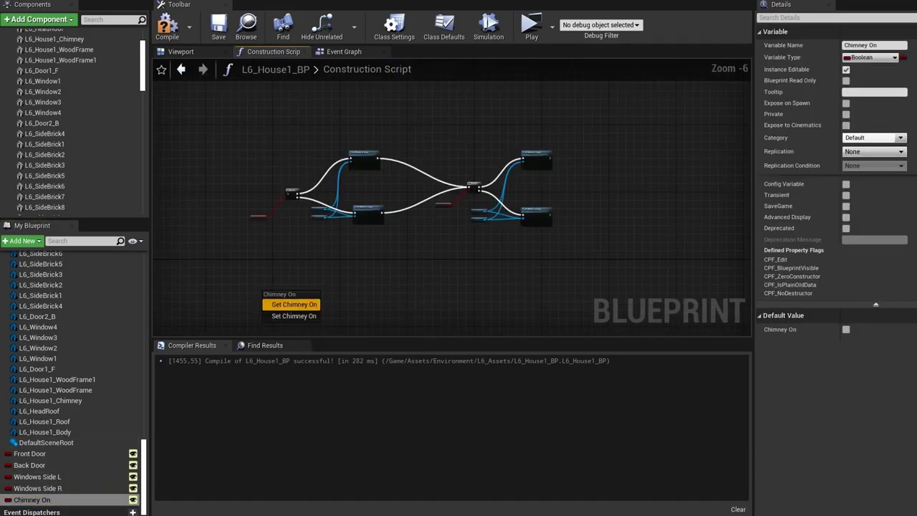
click(276, 306)
right_drag(328, 223, 351, 290)
scroll(351, 290, up, 3)
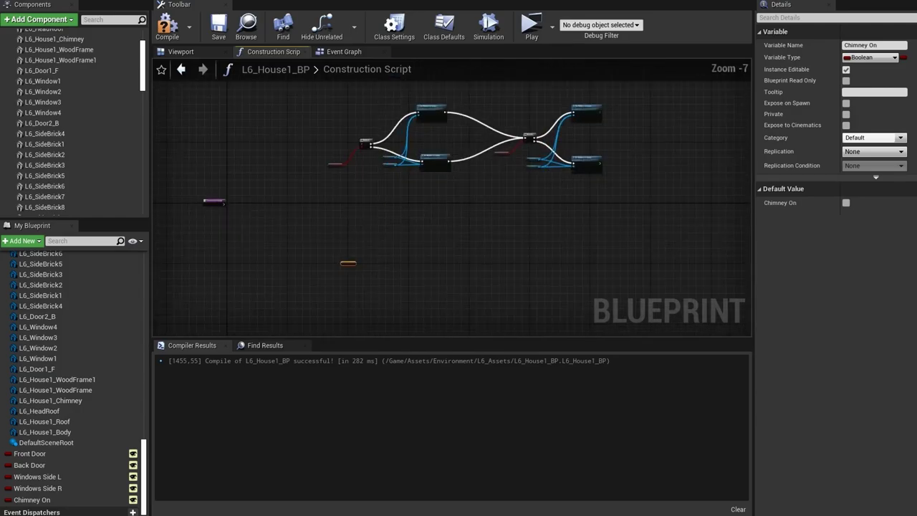
click(376, 244)
scroll(53, 79, up, 3)
drag(54, 89, 409, 278)
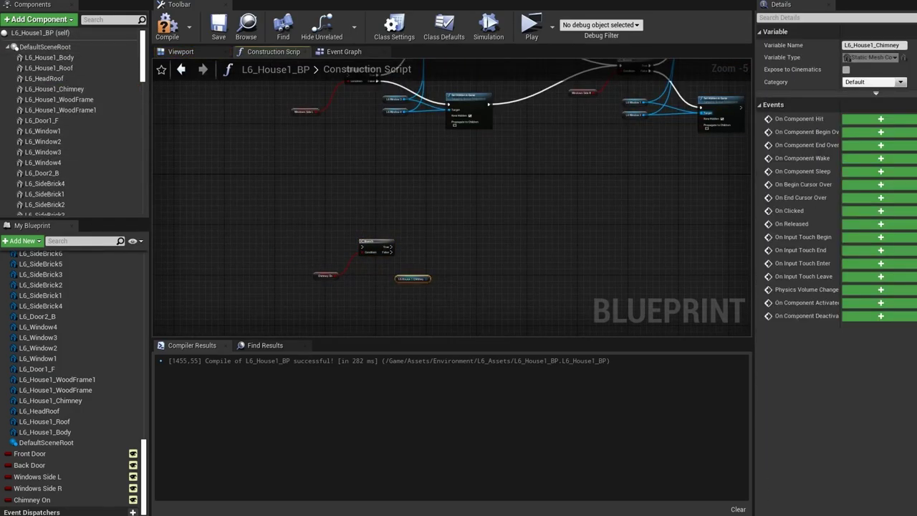
right_drag(502, 65, 469, 115)
scroll(469, 116, up, 2)
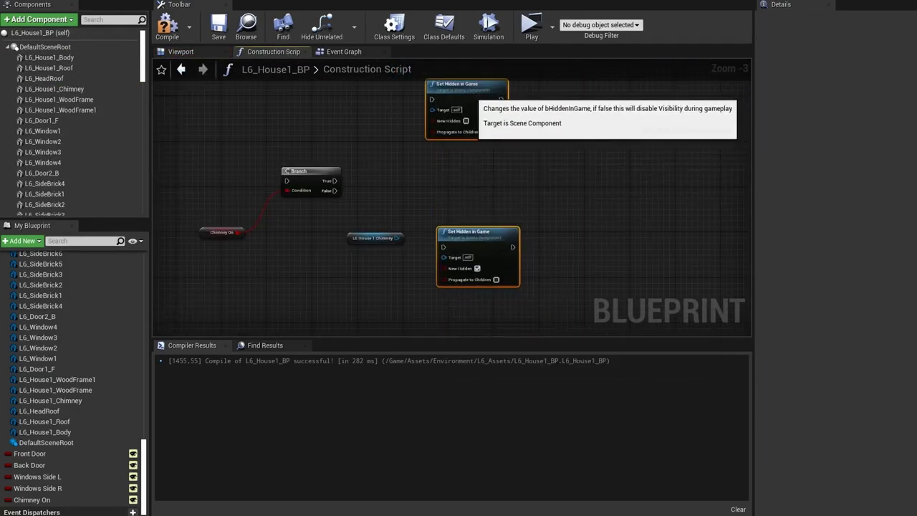
drag(387, 238, 381, 233)
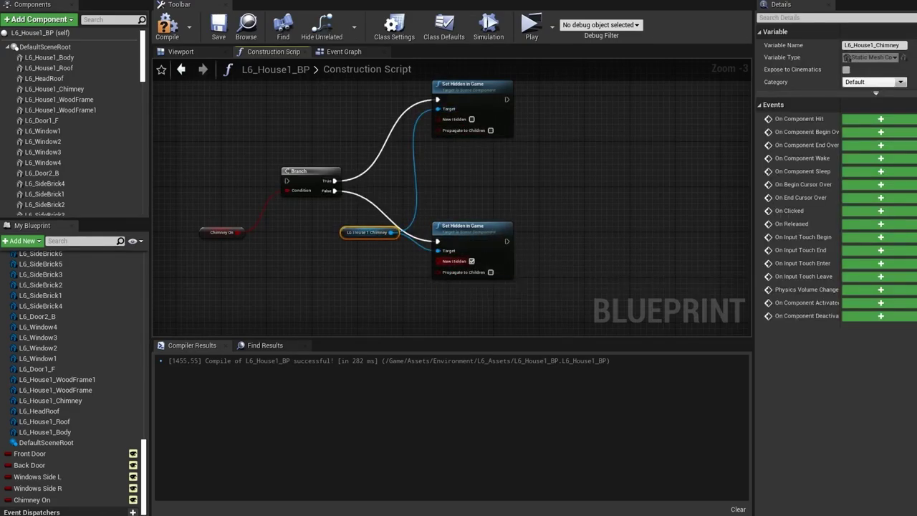
scroll(453, 295, down, 3)
scroll(452, 295, down, 2)
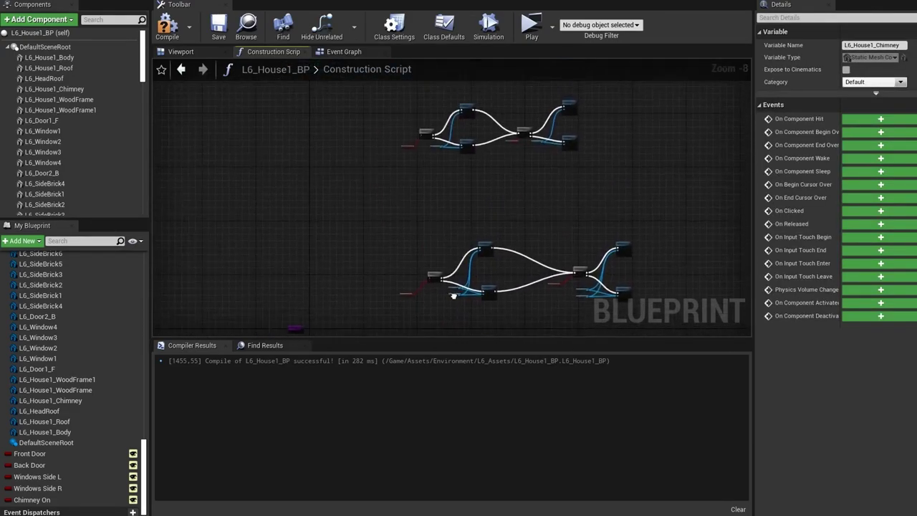
scroll(323, 326, up, 3)
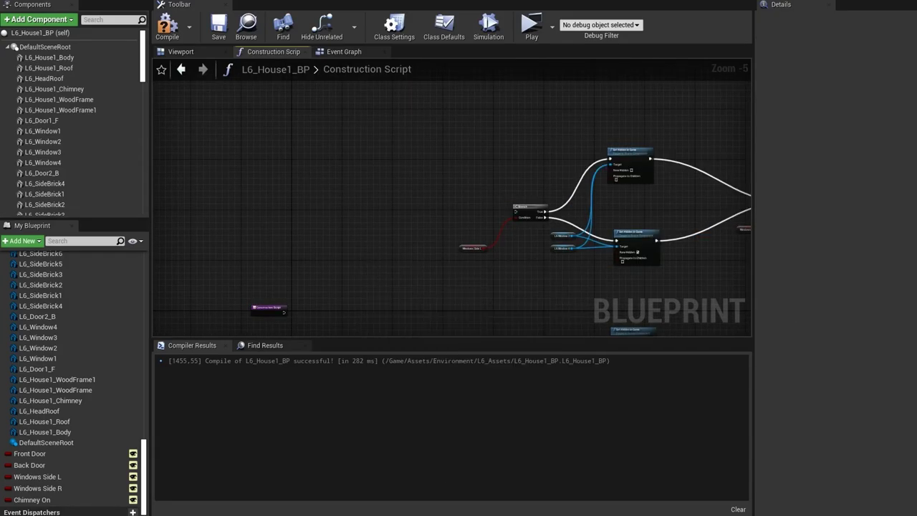
Add a Sequence node after the script start and wire its outputs to the chimney, windows and doors branches.
right_click(351, 258)
text(seq)
key(Return)
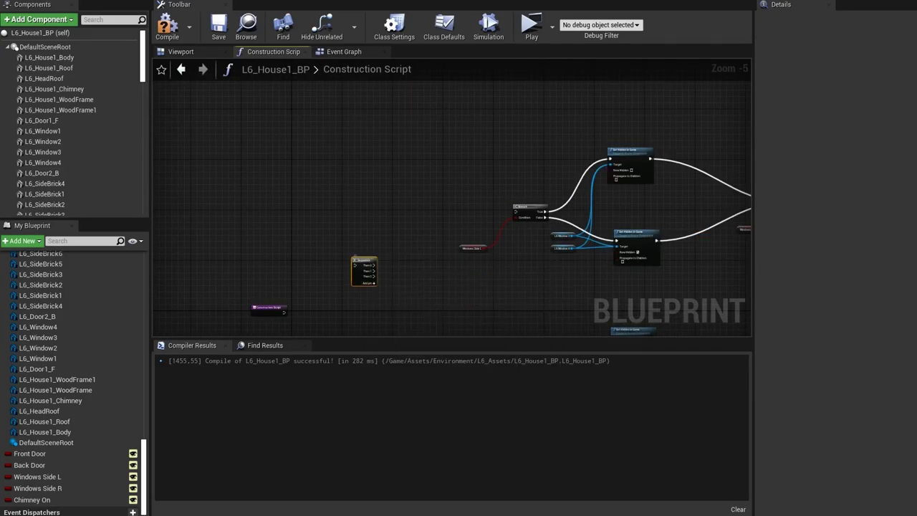
right_drag(355, 263, 408, 183)
drag(408, 183, 409, 227)
drag(343, 232, 473, 253)
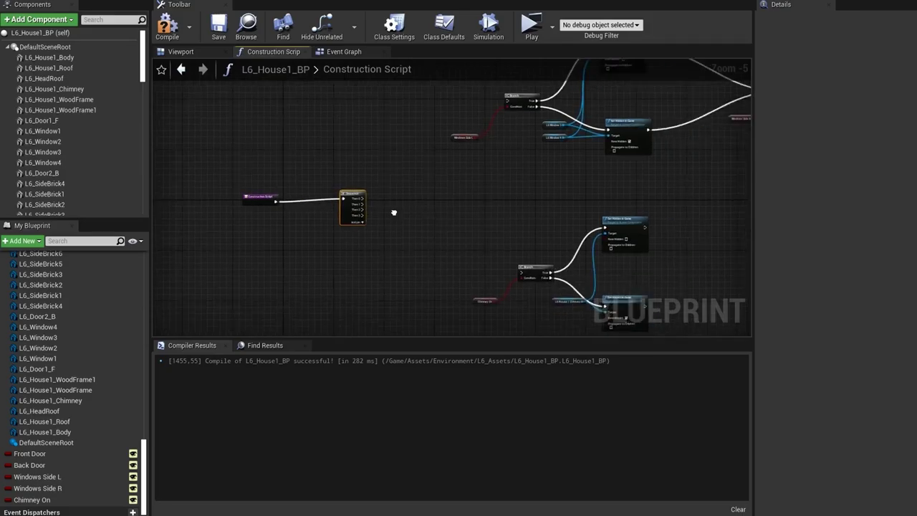
drag(331, 262, 437, 177)
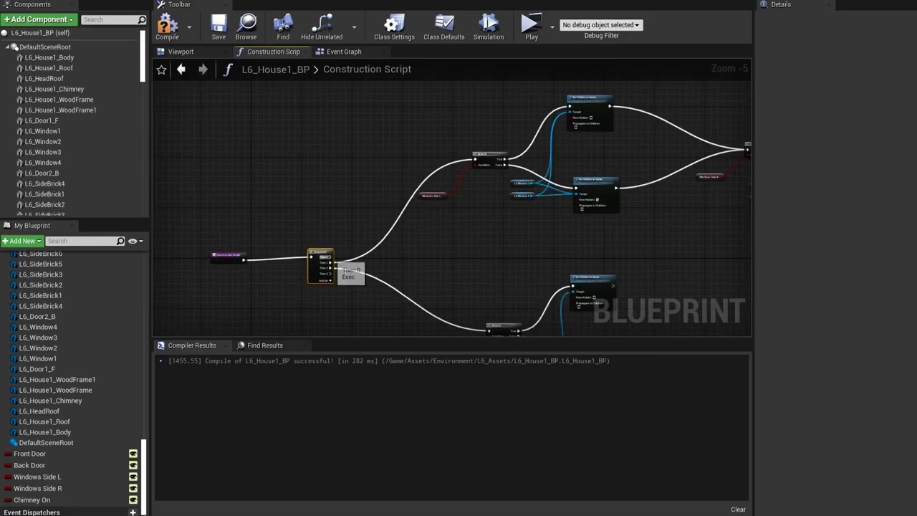
drag(331, 263, 459, 136)
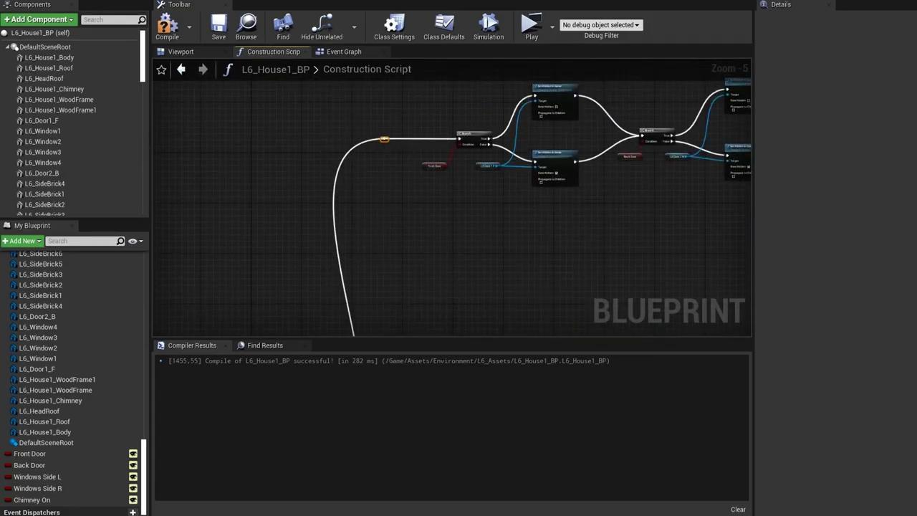
scroll(384, 139, down, 1)
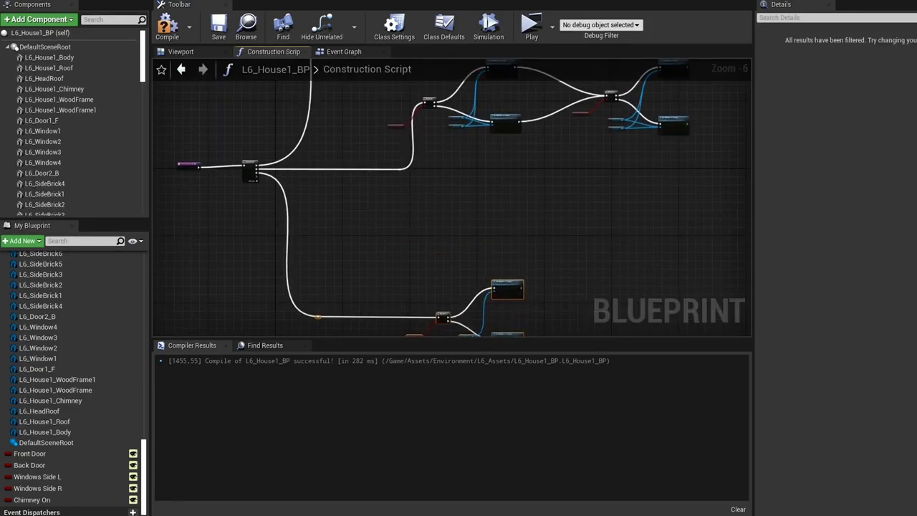
scroll(452, 286, down, 3)
Box the door, window and chimney node groups in comments titled Doors, Windows and Chimney.
key(c)
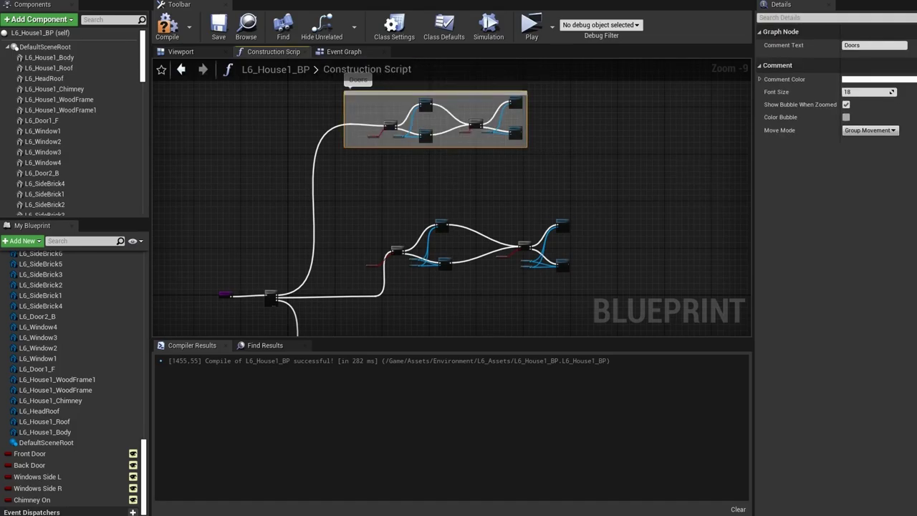
right_drag(609, 286, 601, 276)
drag(608, 278, 351, 201)
text(c)
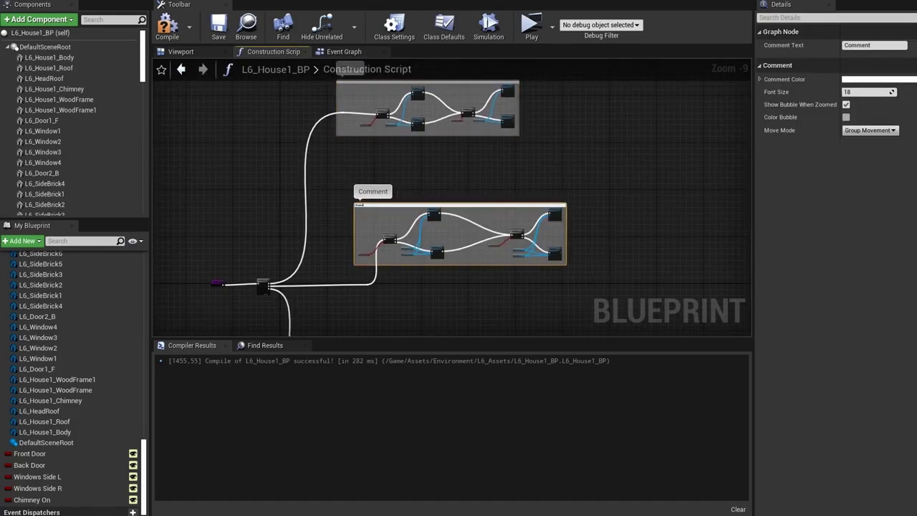
text(Windows)
key(Return)
scroll(368, 192, up, 2)
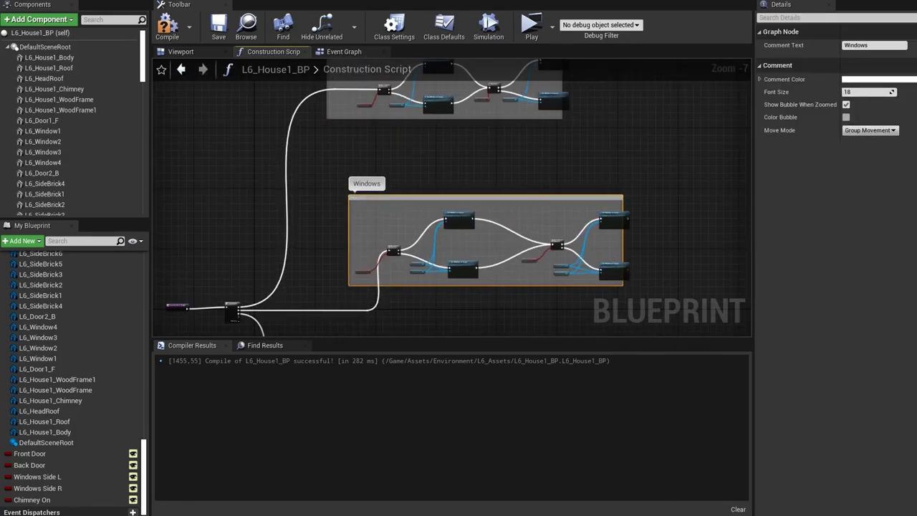
key(c)
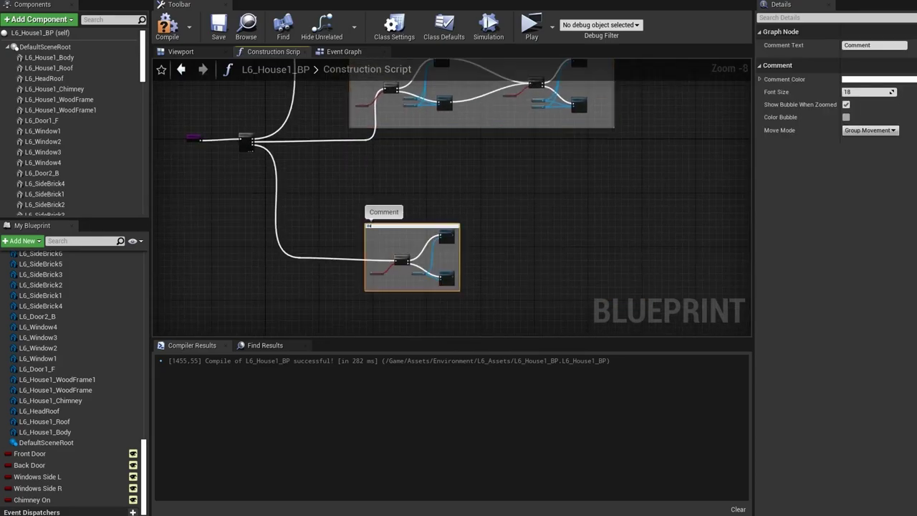
scroll(423, 244, up, 1)
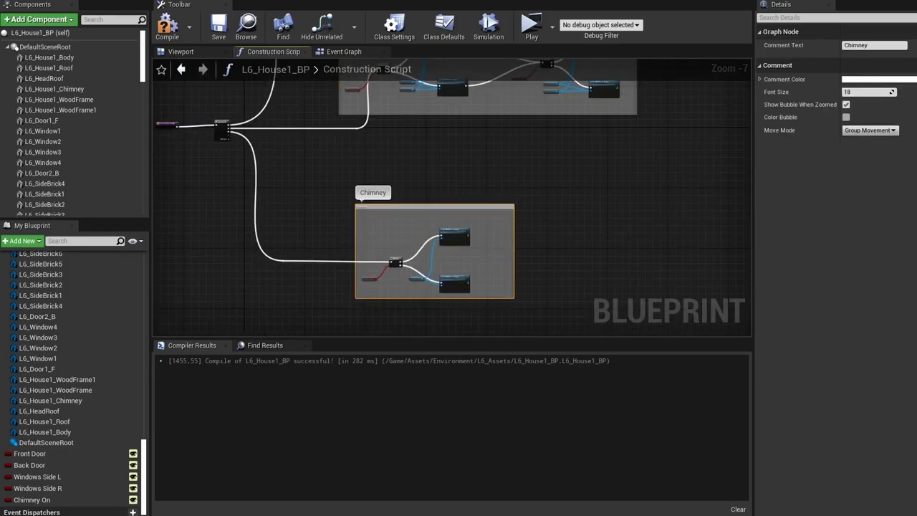
key(Escape)
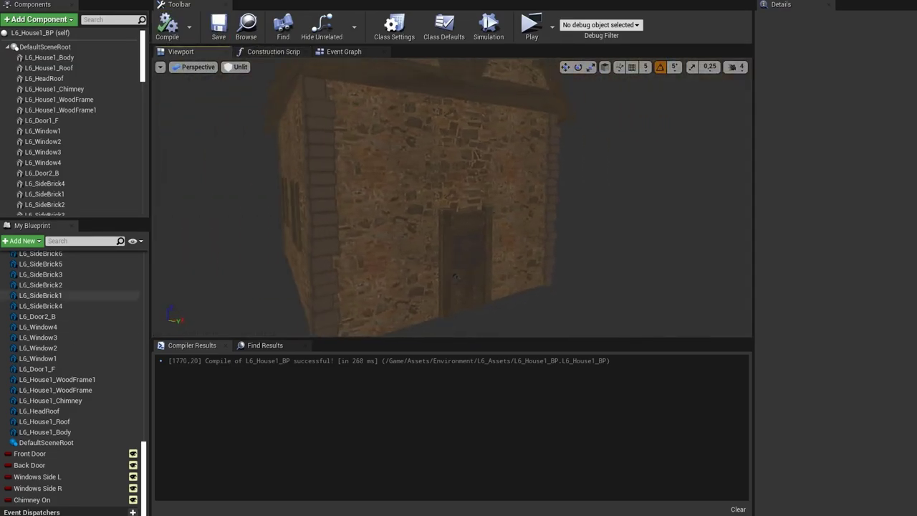
Set Windows Side L to default true and select the Front Door variable.
click(37, 476)
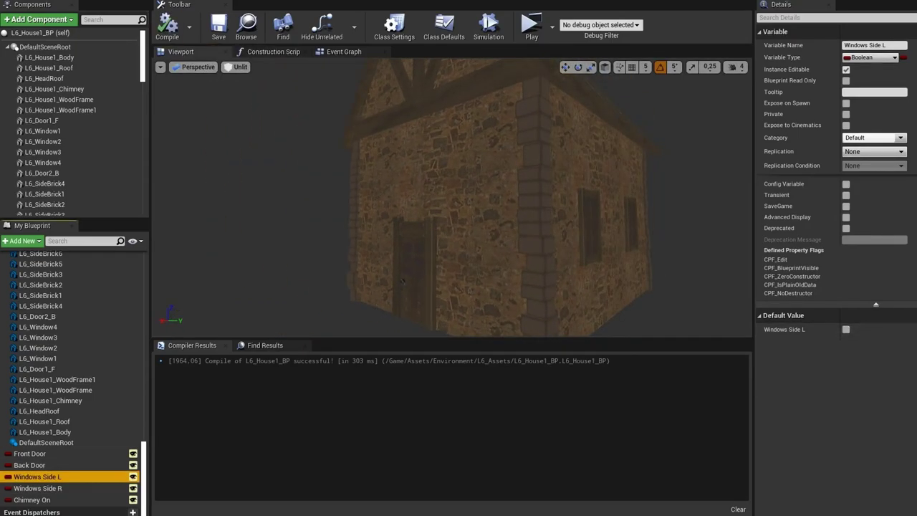
click(846, 329)
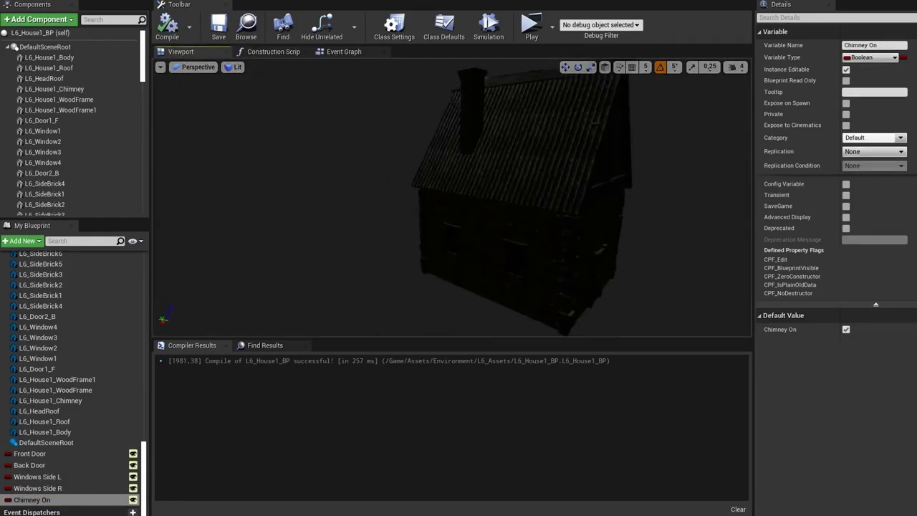
click(29, 453)
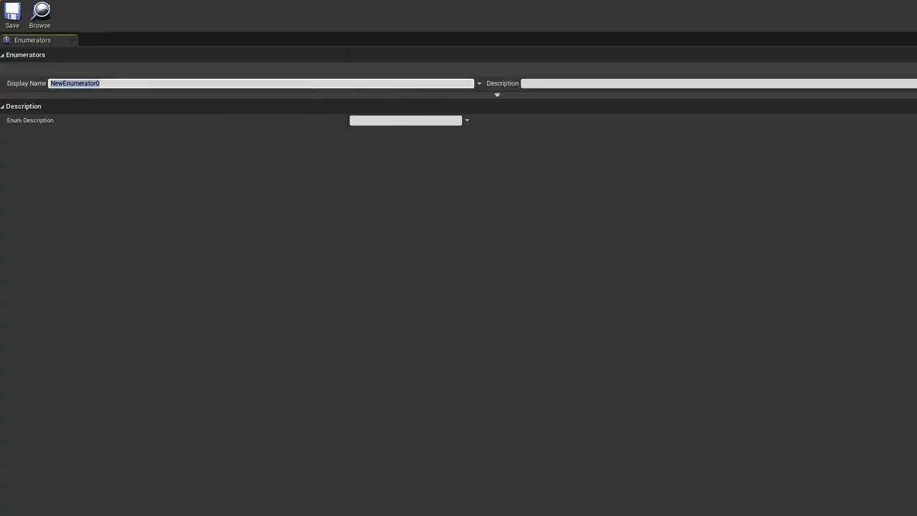
text(Bricks Default)
Name the enumeration entries Bricks Default and Bricks Secondary.
key(Return)
text(ondary)
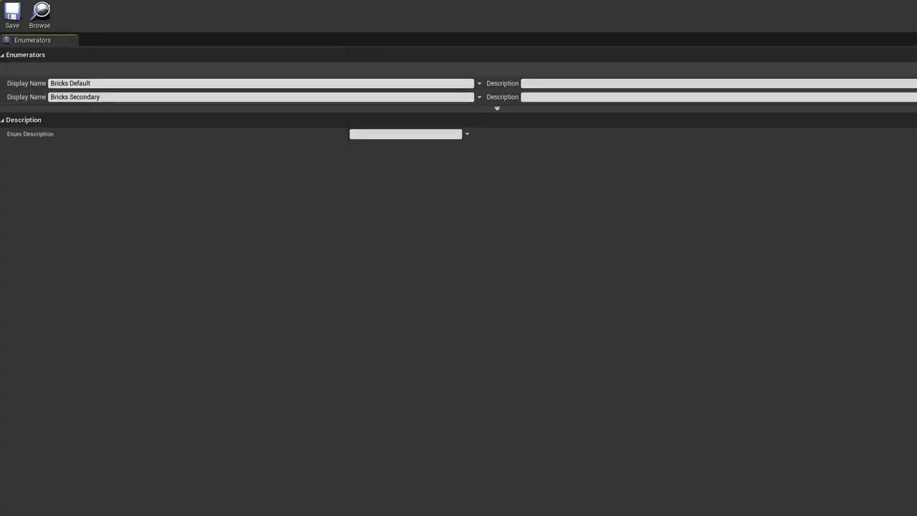
key(Return)
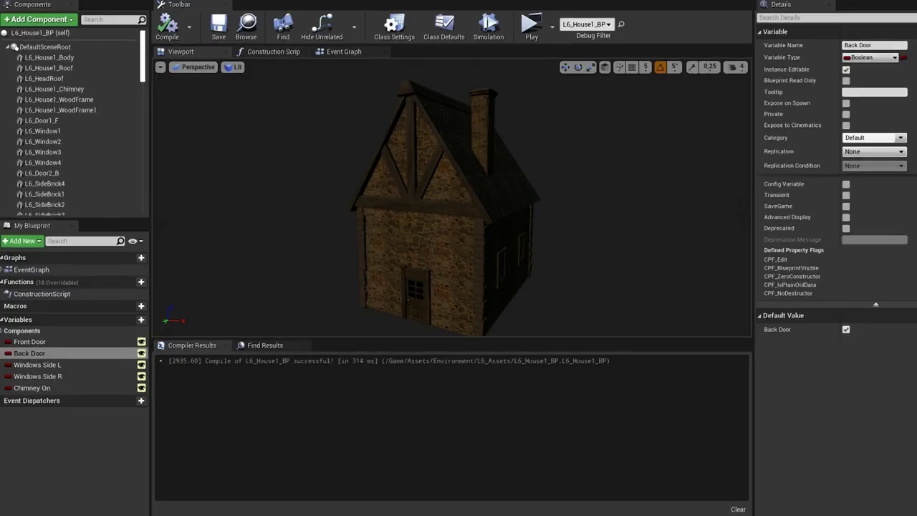
Add a House Material variable of type L6_House_Enum feeding a Switch on L6_House_Enum in the Construction Script.
click(141, 319)
text(Material)
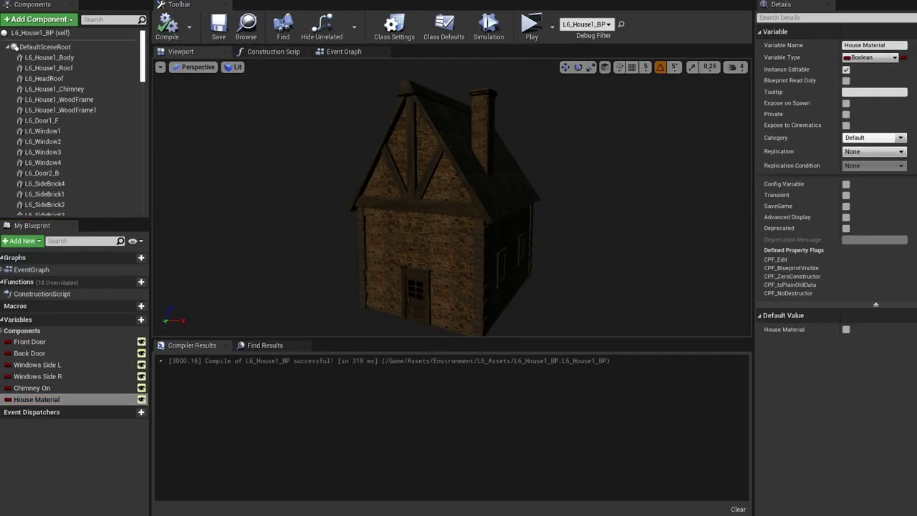
click(874, 57)
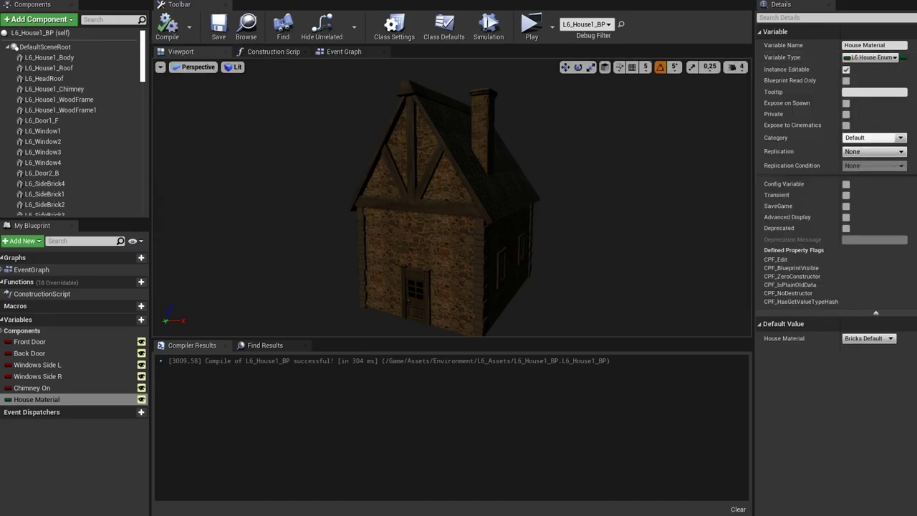
click(273, 52)
mouse_move(37, 399)
mouse_down()
mouse_move(322, 262)
mouse_move(412, 193)
mouse_up()
click(450, 268)
click(501, 258)
scroll(470, 215, down, 2)
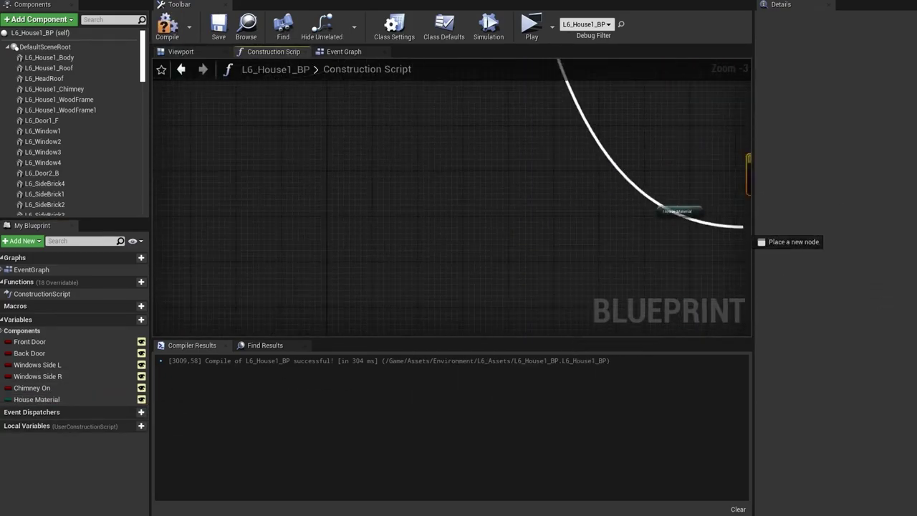
drag(338, 82, 566, 209)
scroll(501, 236, up, 5)
Add Set Material nodes targeting L6_House1_Body and connect them to the switch outputs.
mouse_move(50, 57)
mouse_down()
mouse_move(404, 260)
mouse_move(487, 185)
mouse_up()
text(set mate)
click(537, 323)
scroll(566, 297, down, 2)
key(ctrl+c)
key(ctrl+v)
key(ctrl+v)
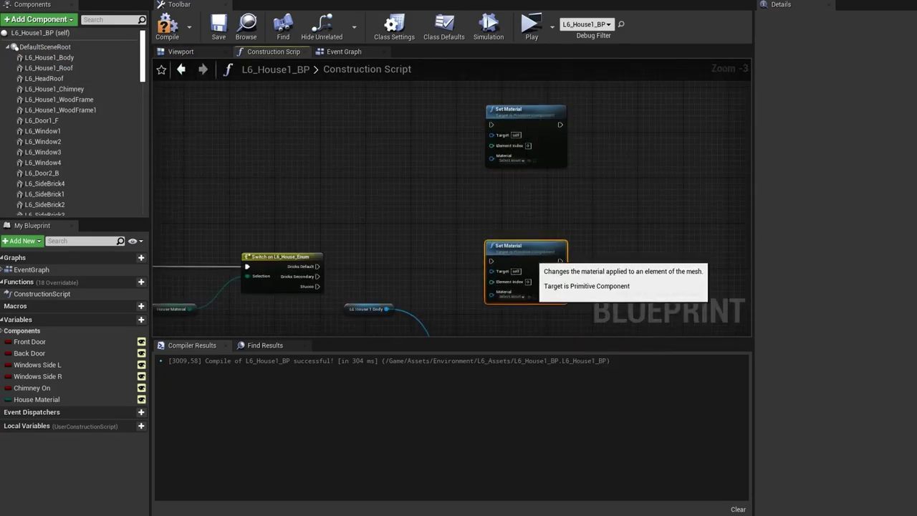
click(345, 287)
drag(374, 301, 473, 334)
scroll(501, 286, up, 2)
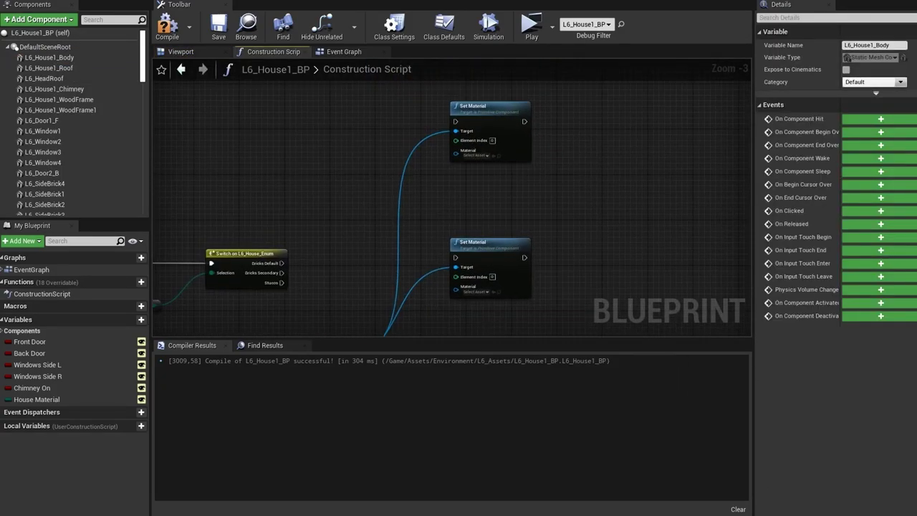
scroll(501, 287, down, 2)
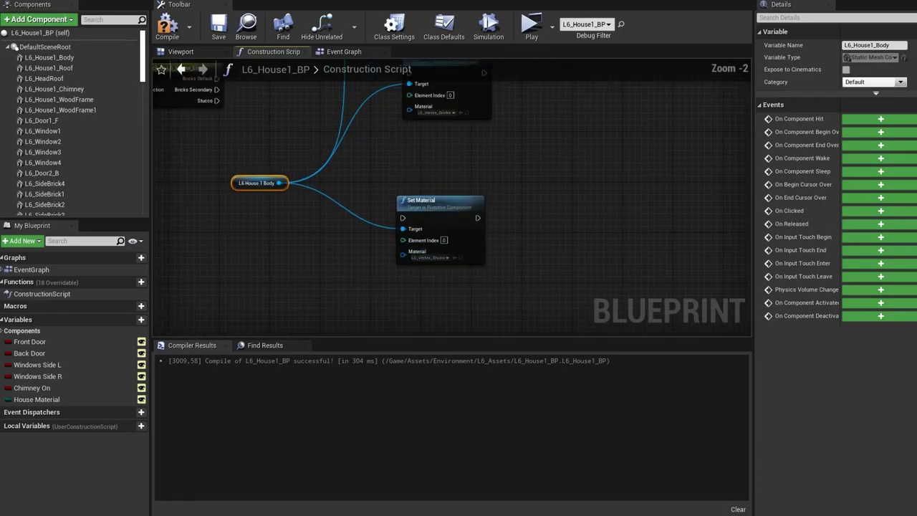
right_drag(286, 237, 344, 287)
scroll(315, 265, up, 1)
drag(313, 263, 329, 276)
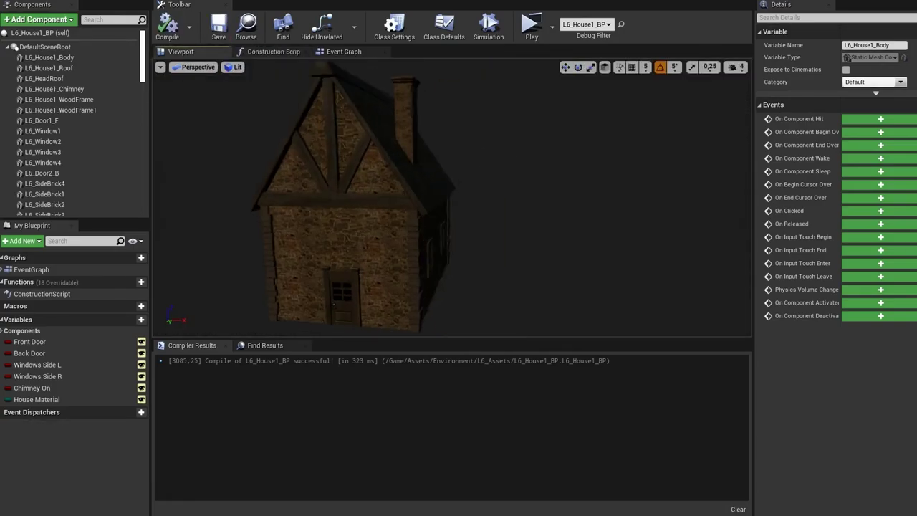
Select the House Material variable, then the side brick components, and search 'Ray' in Details.
click(36, 399)
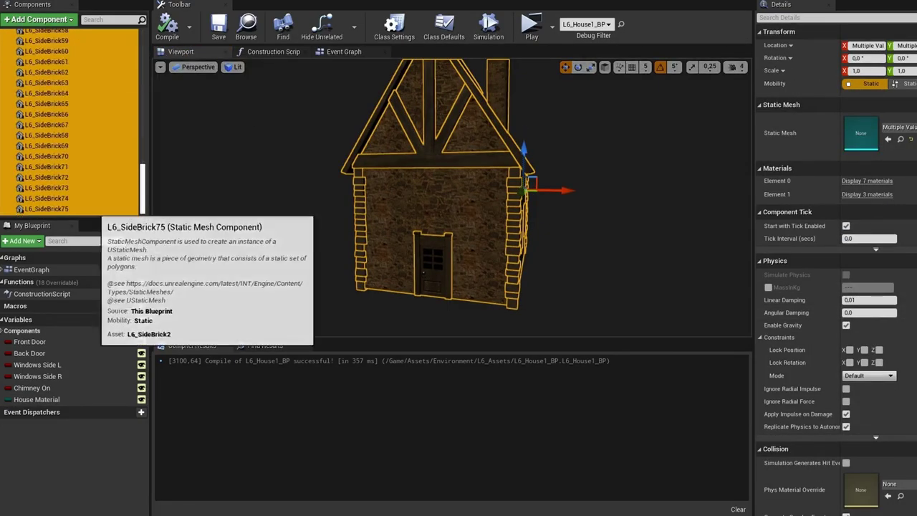
click(44, 137)
shift+click(45, 210)
text(Ray)
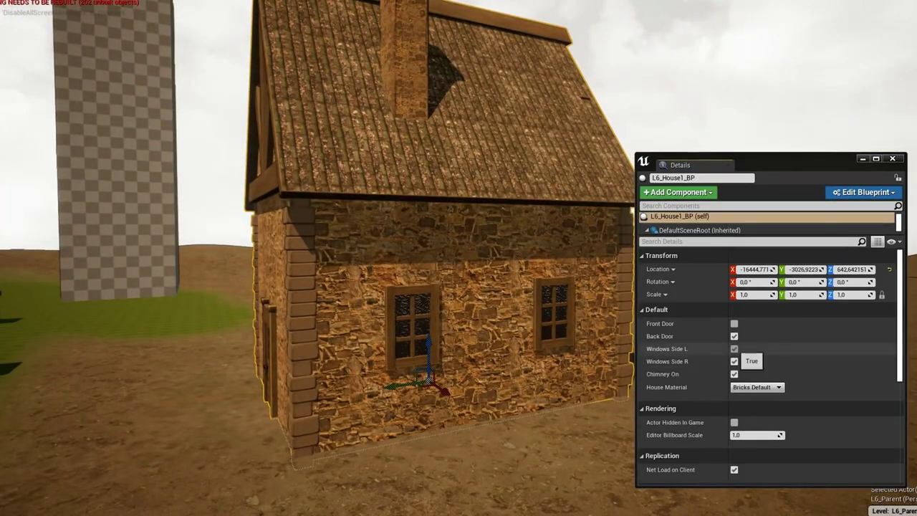
Toggle the left side windows off and back on, then turn on the front door.
click(734, 348)
click(734, 348)
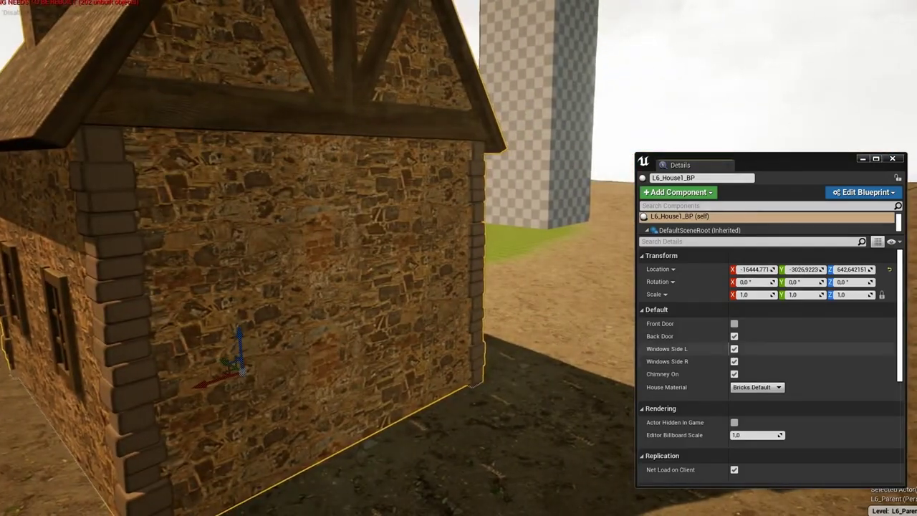
click(733, 324)
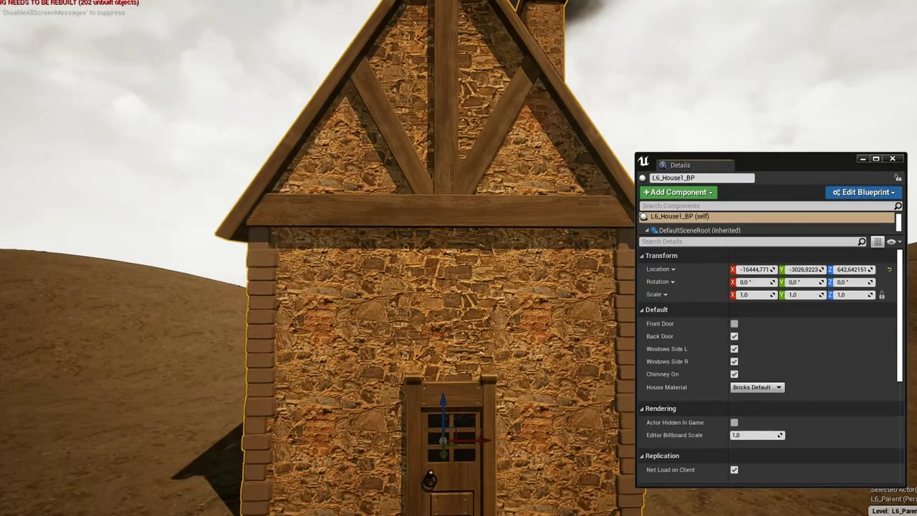
Try Bricks Secondary and Stucco for House Material, then return to Bricks Default.
click(753, 402)
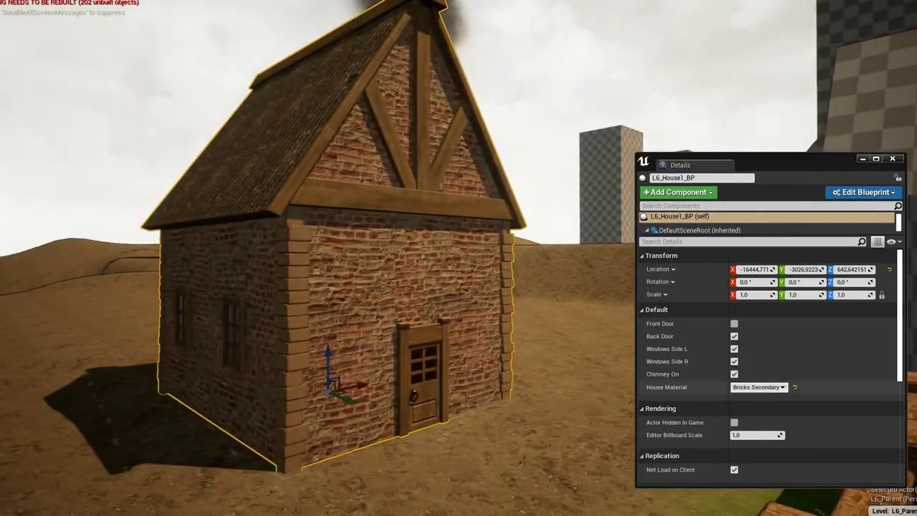
click(758, 387)
click(740, 410)
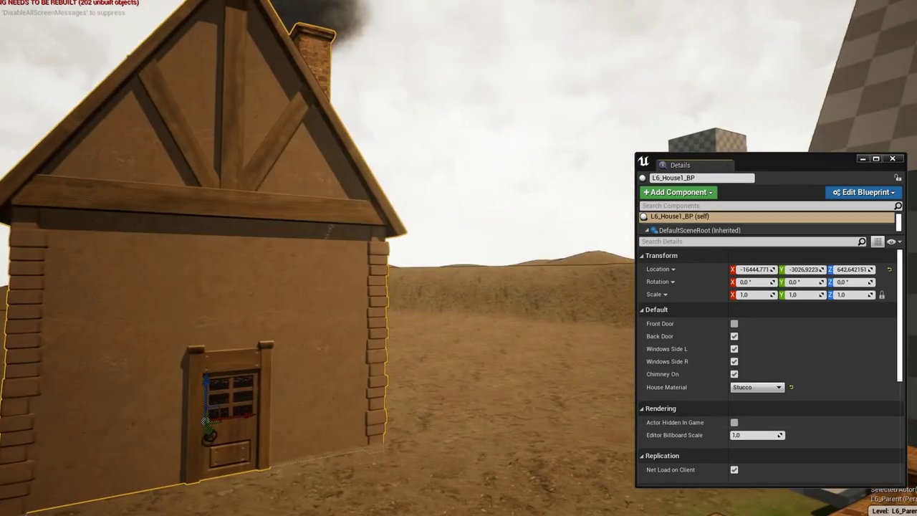
click(757, 387)
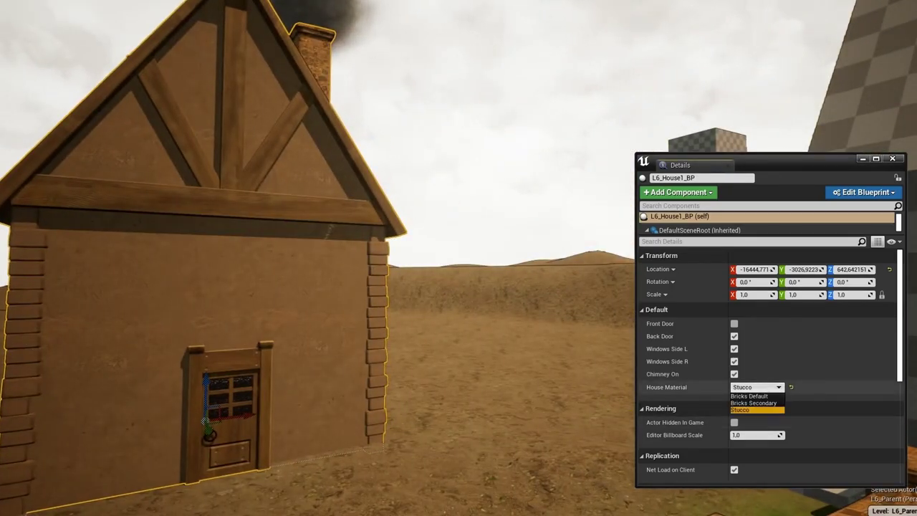
click(749, 396)
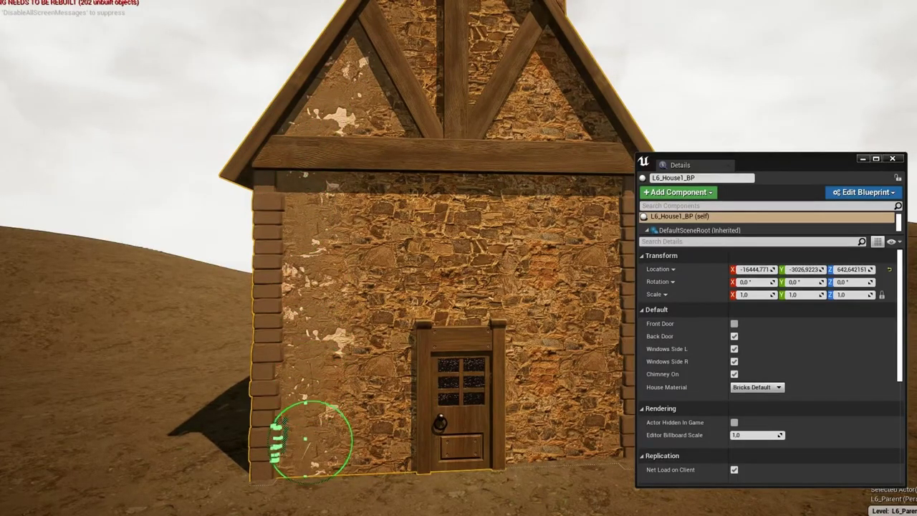
Paint pale worn bands along the side wall's base and the two-window wall's top edge.
mouse_move(312, 439)
middle_down()
mouse_move(334, 317)
mouse_move(310, 299)
mouse_move(433, 158)
middle_up()
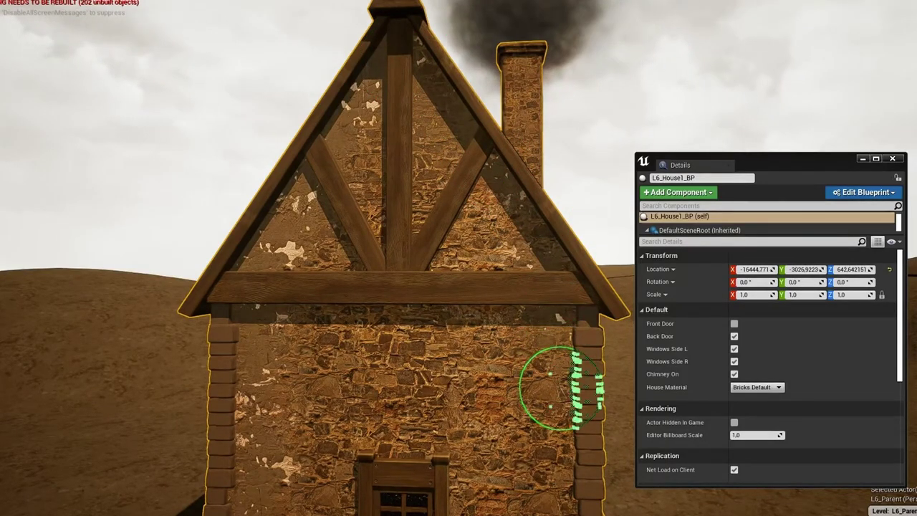
middle_drag(561, 428, 505, 406)
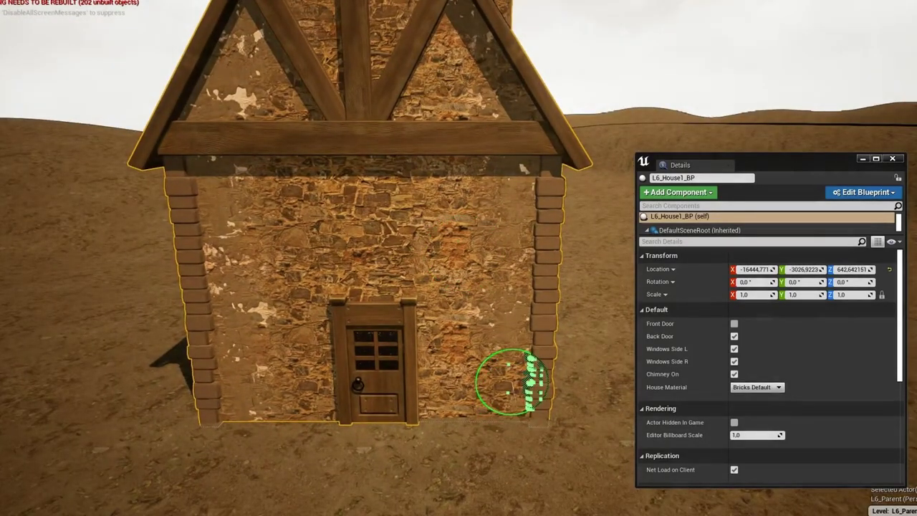
mouse_move(516, 361)
alt+mouse_down()
mouse_move(318, 368)
mouse_move(308, 382)
mouse_move(369, 397)
mouse_move(440, 433)
alt+mouse_up()
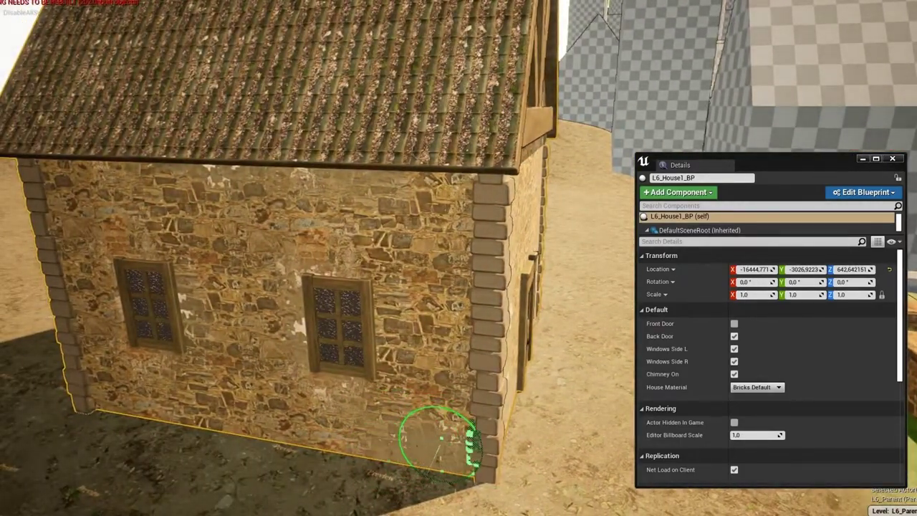
drag(439, 439, 227, 417)
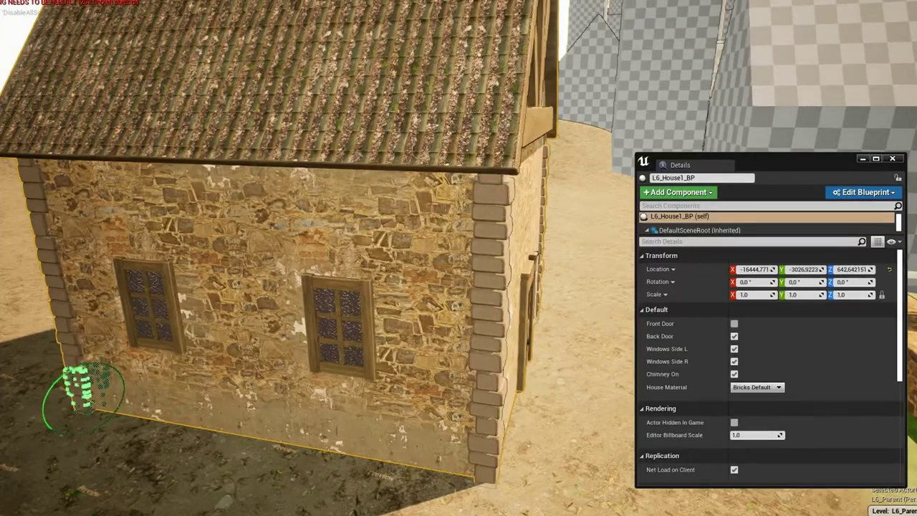
alt+drag(176, 394, 246, 165)
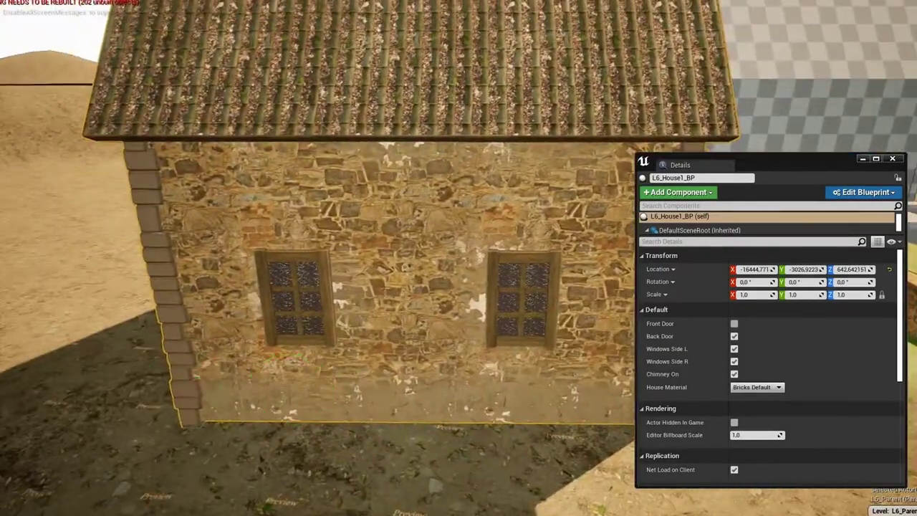
drag(339, 174, 501, 167)
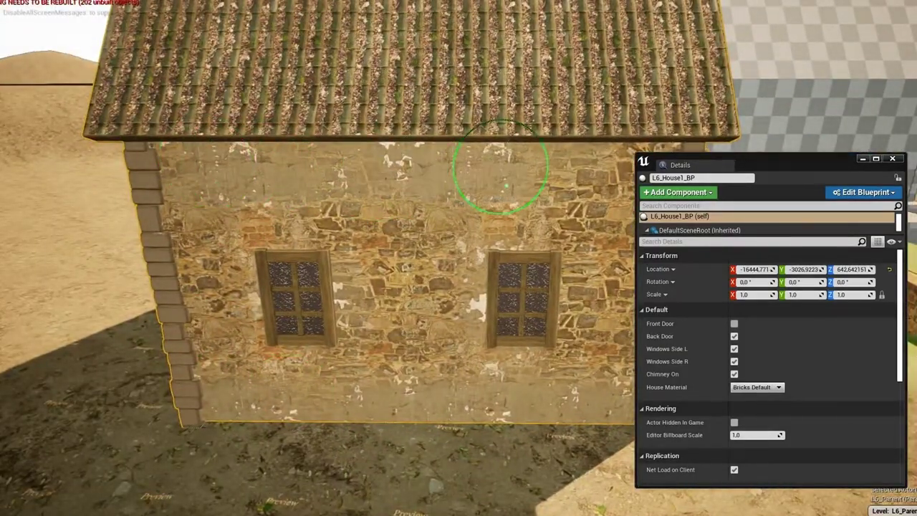
Paint weathering on the gable wall's upper stones and down its left edge to the bottom.
mouse_move(278, 166)
alt+mouse_down()
mouse_move(365, 160)
mouse_move(344, 148)
mouse_move(262, 266)
alt+mouse_up()
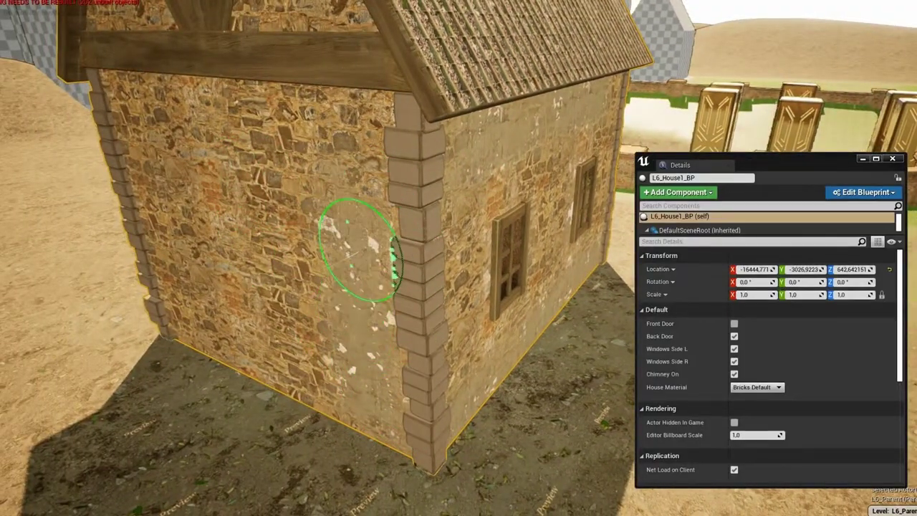
mouse_move(351, 129)
alt+mouse_down()
mouse_move(215, 256)
mouse_move(250, 354)
mouse_move(446, 198)
alt+mouse_up()
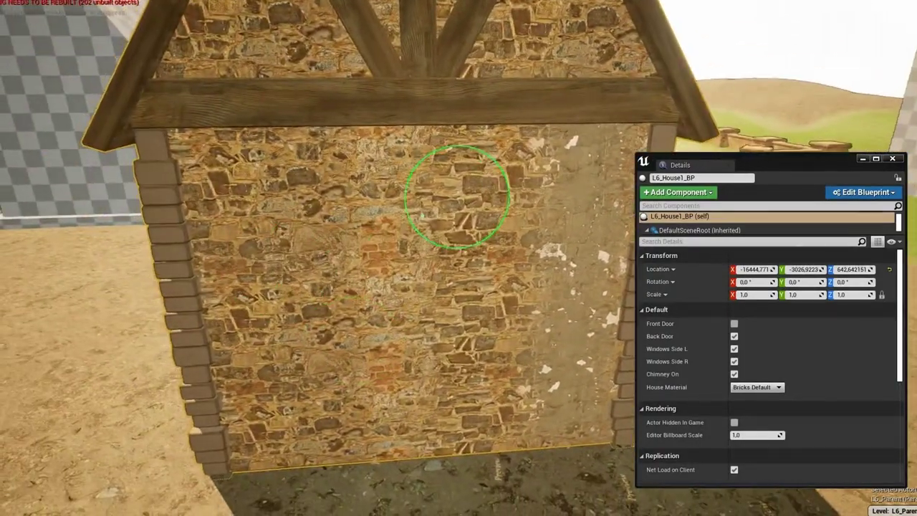
drag(518, 168, 506, 154)
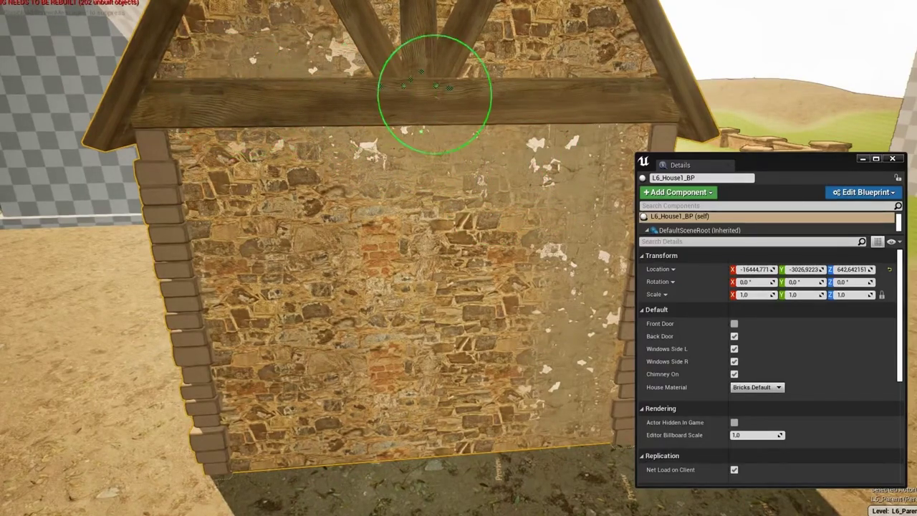
drag(434, 93, 471, 123)
drag(222, 166, 222, 347)
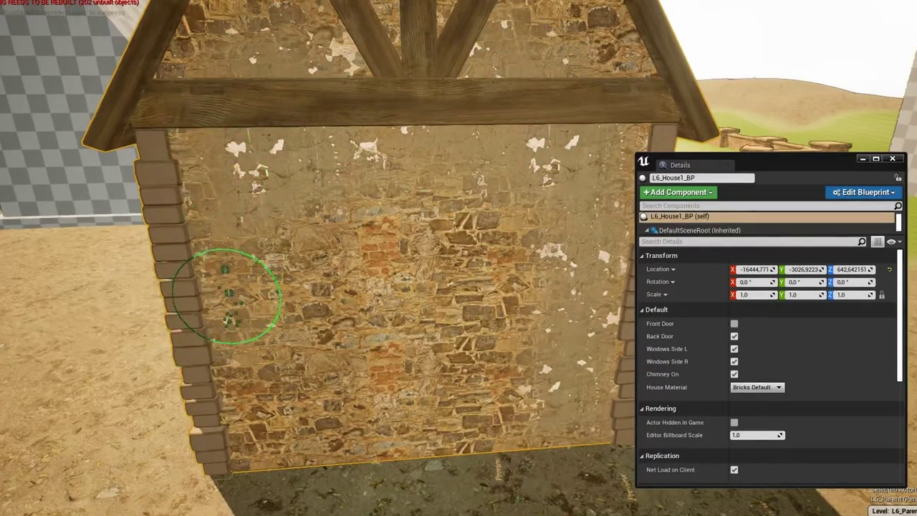
mouse_move(172, 172)
mouse_down()
mouse_move(204, 379)
mouse_move(266, 439)
mouse_move(498, 426)
mouse_up()
mouse_move(319, 336)
alt+mouse_down()
mouse_move(347, 348)
mouse_move(450, 322)
alt+mouse_up()
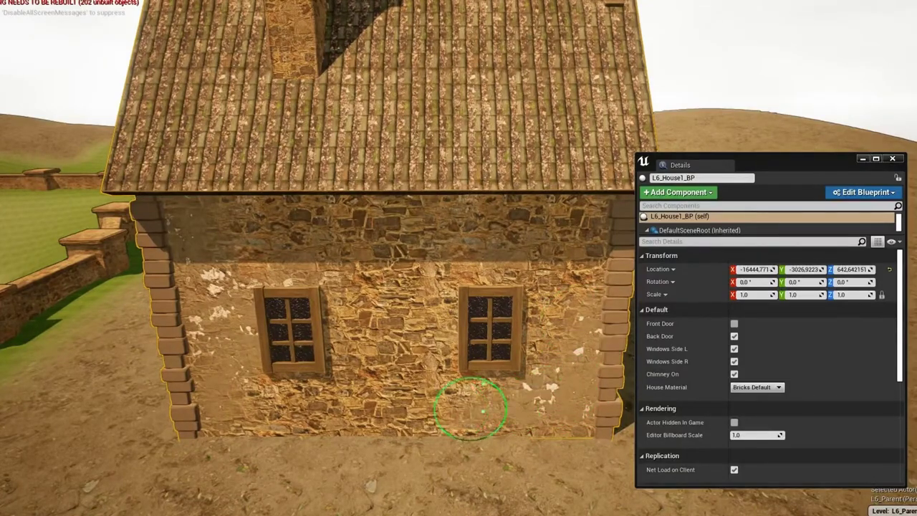
alt+drag(585, 434, 487, 430)
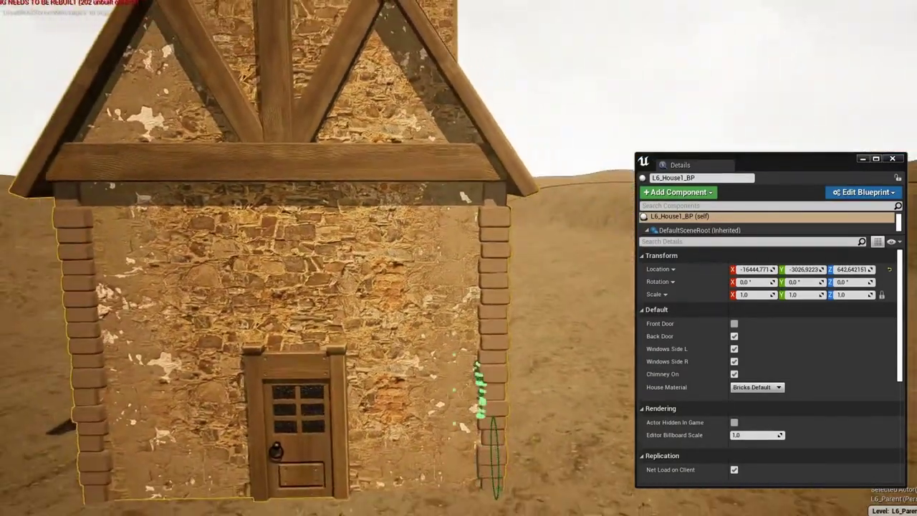
Set House Material to Bricks Secondary, then Stucco, and inspect the stucco weathering.
alt+drag(480, 387, 494, 390)
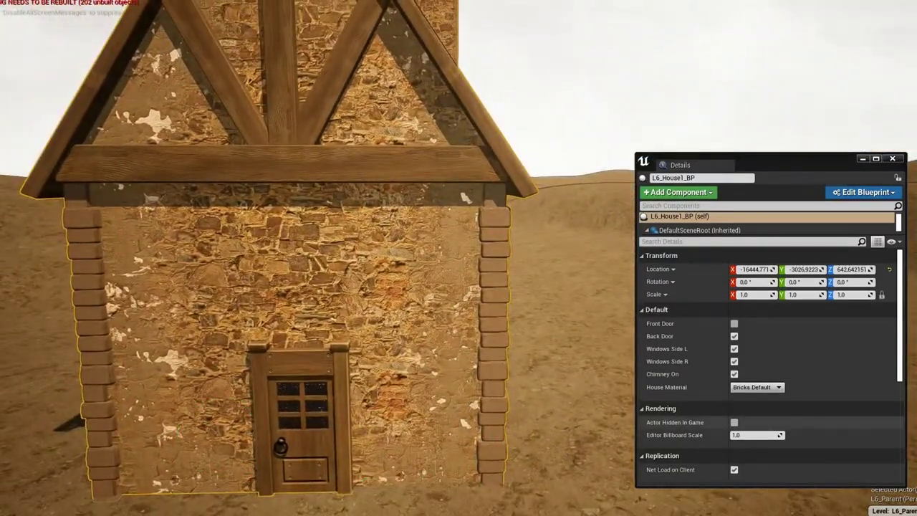
click(759, 387)
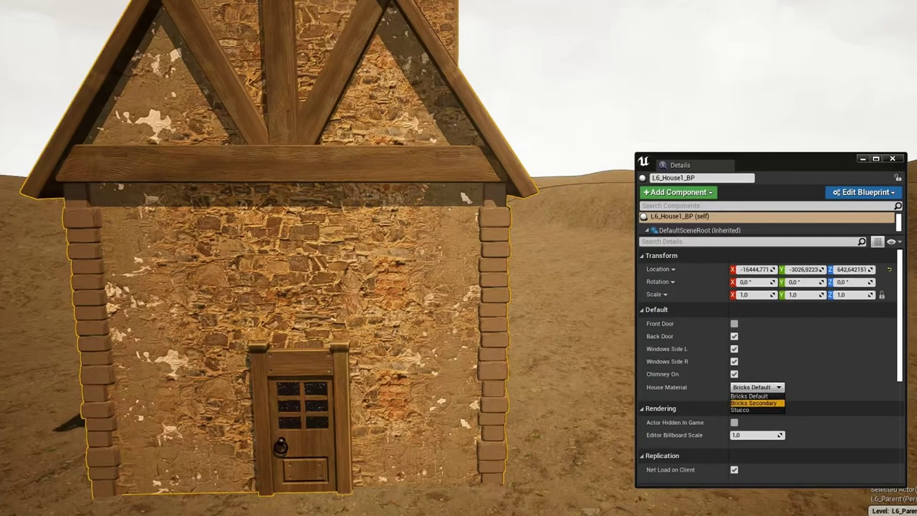
click(753, 402)
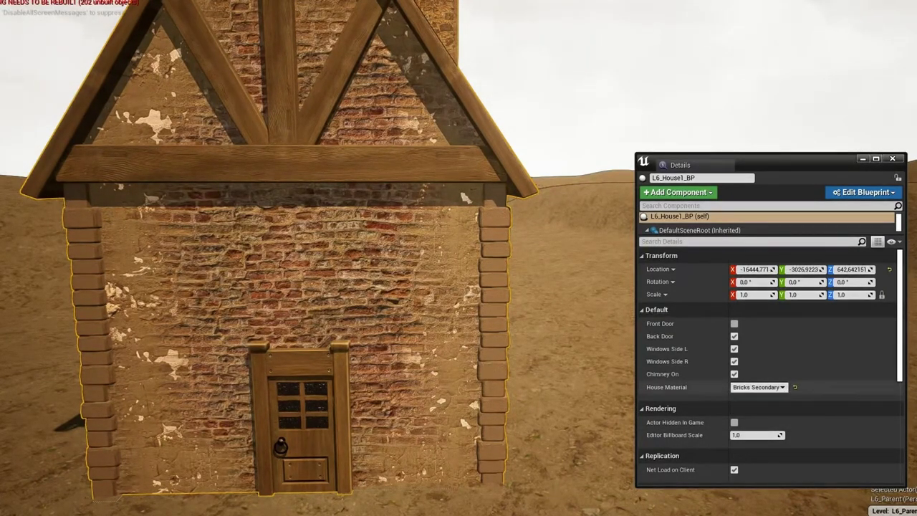
click(740, 409)
alt+drag(323, 287, 573, 286)
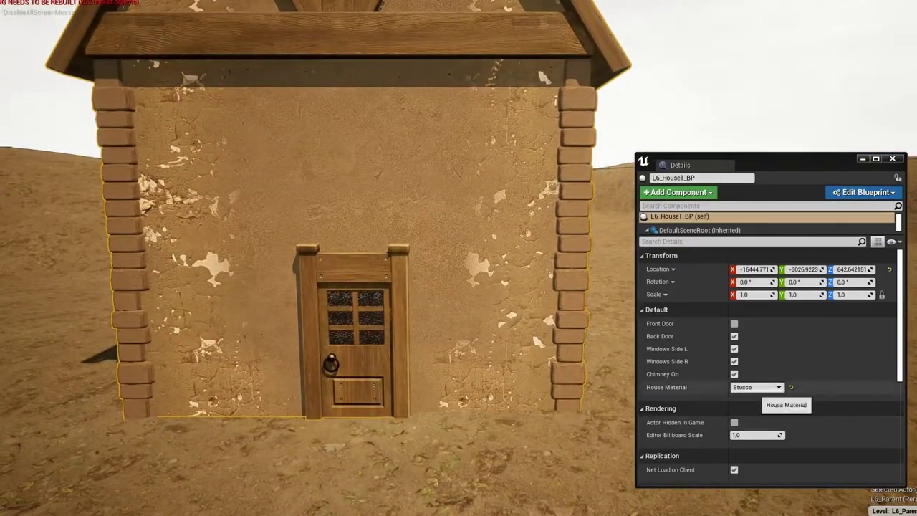
Switch back to Bricks Secondary and check the painted weathering from each corner and the door wall.
click(753, 402)
alt+drag(430, 287, 573, 286)
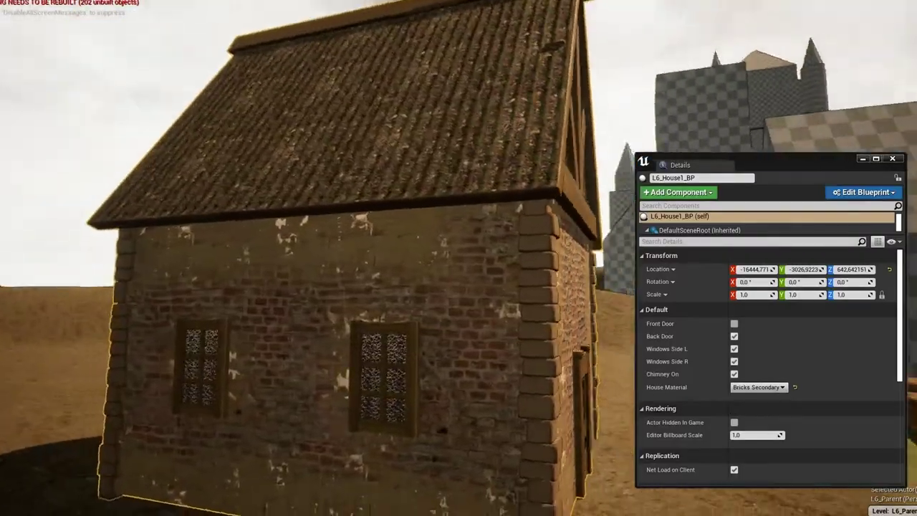
alt+drag(430, 287, 573, 287)
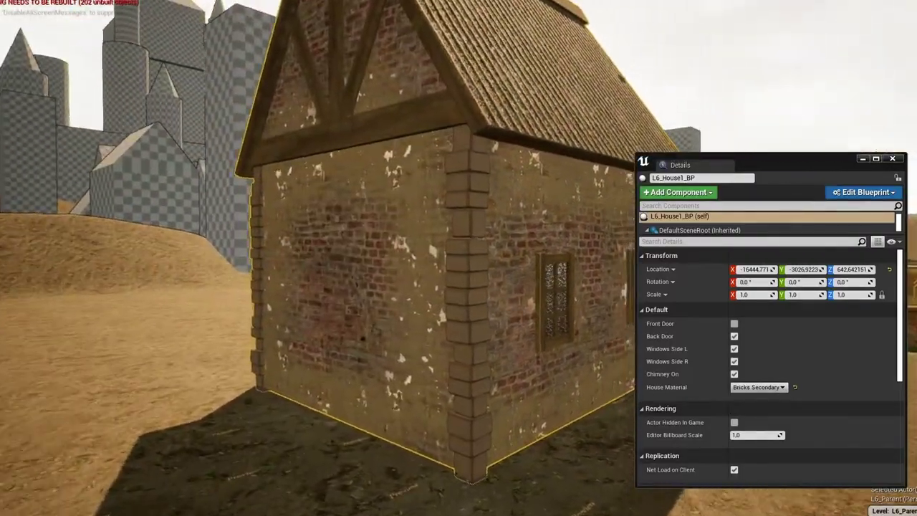
alt+drag(429, 286, 573, 287)
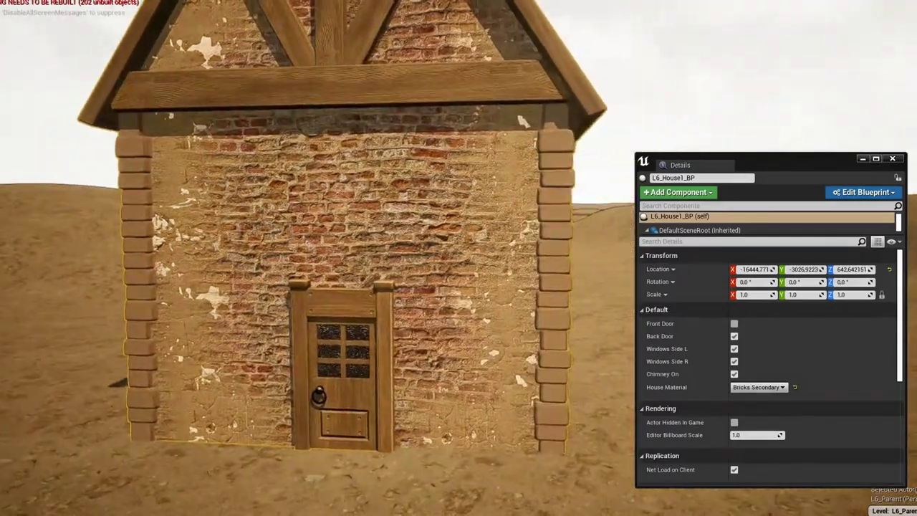
alt+drag(430, 286, 444, 287)
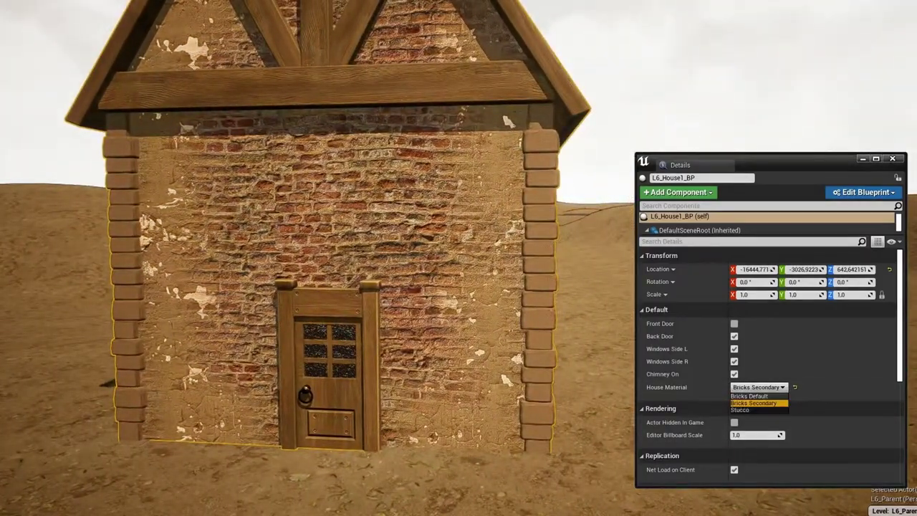
scroll(322, 286, down, 5)
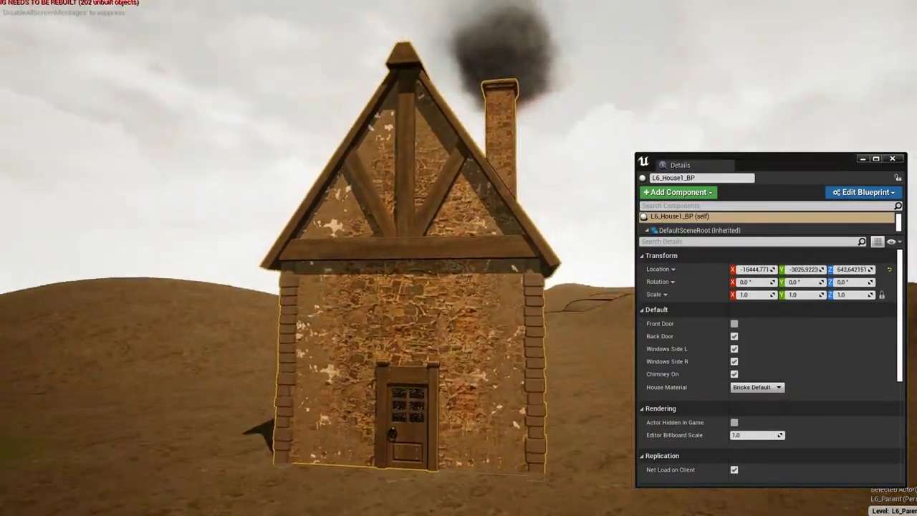
alt+drag(430, 287, 544, 287)
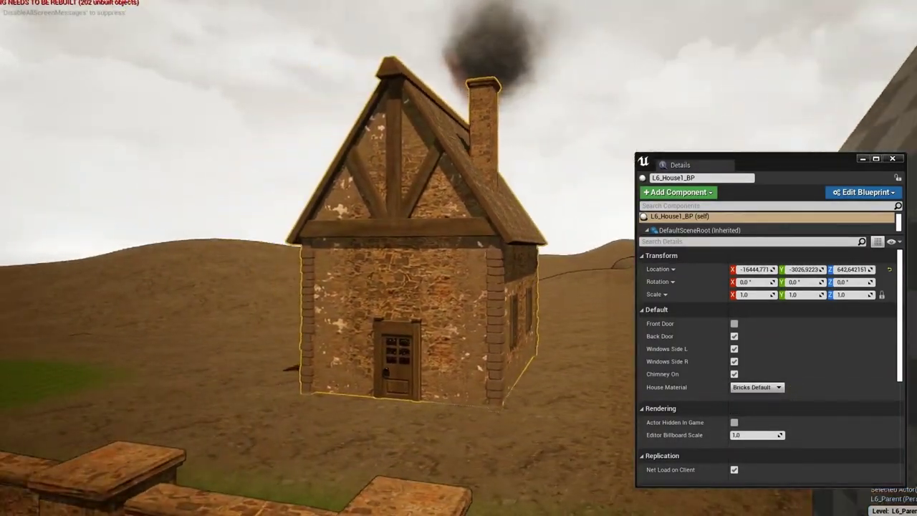